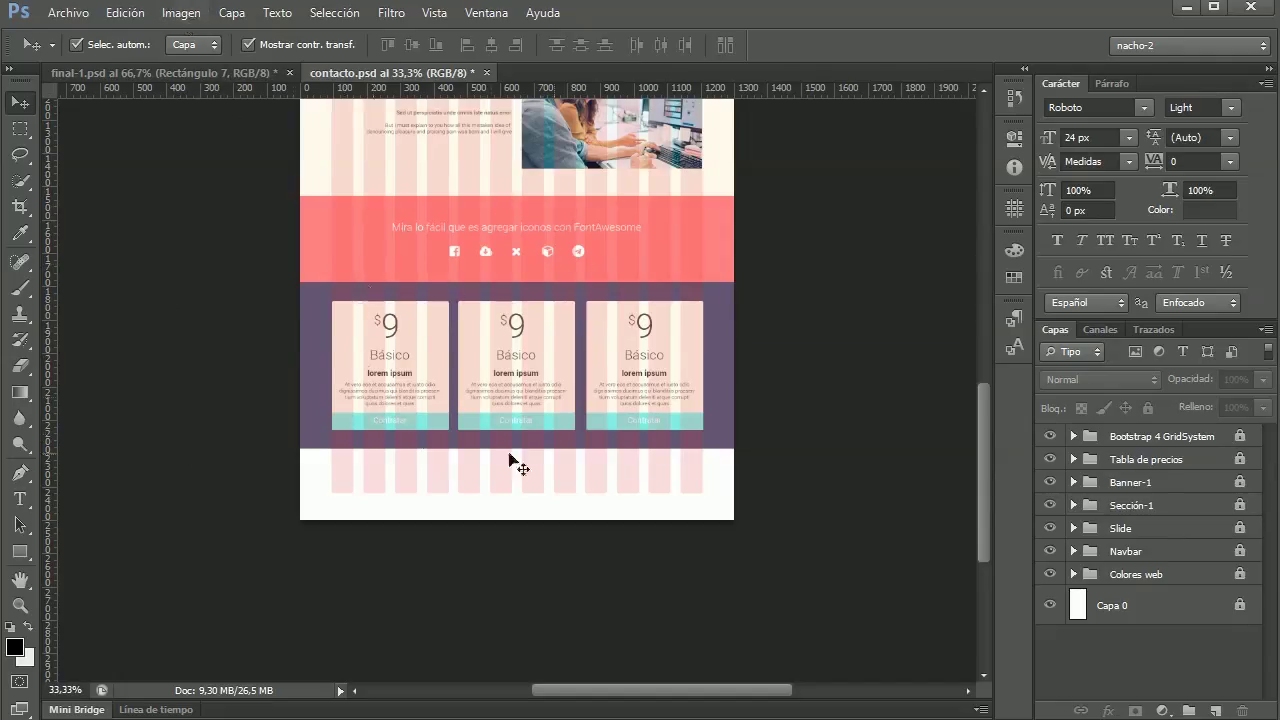
Step: Enlarge the canvas height from 2500 to 3000 px, anchored top-centre so the new space appears below
{"action": "left_click", "coordinate": [140, 15]}
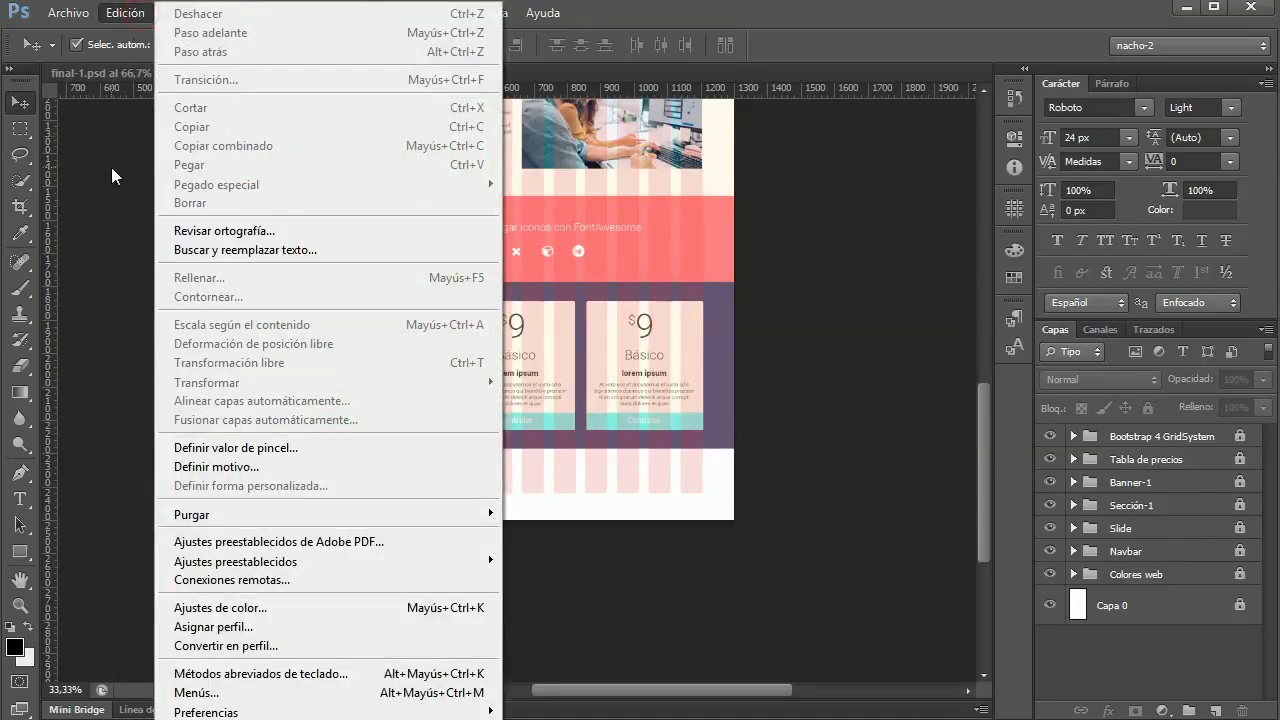
{"action": "left_click", "coordinate": [221, 177]}
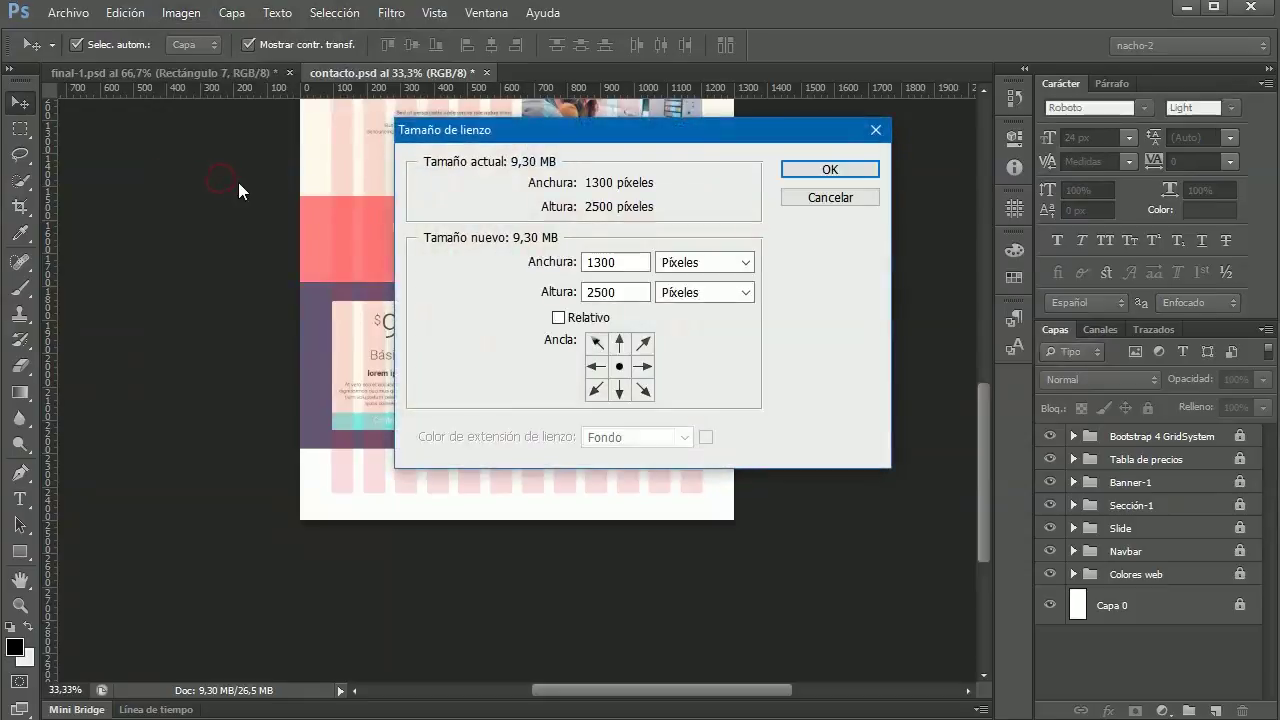
{"action": "left_click", "coordinate": [619, 343]}
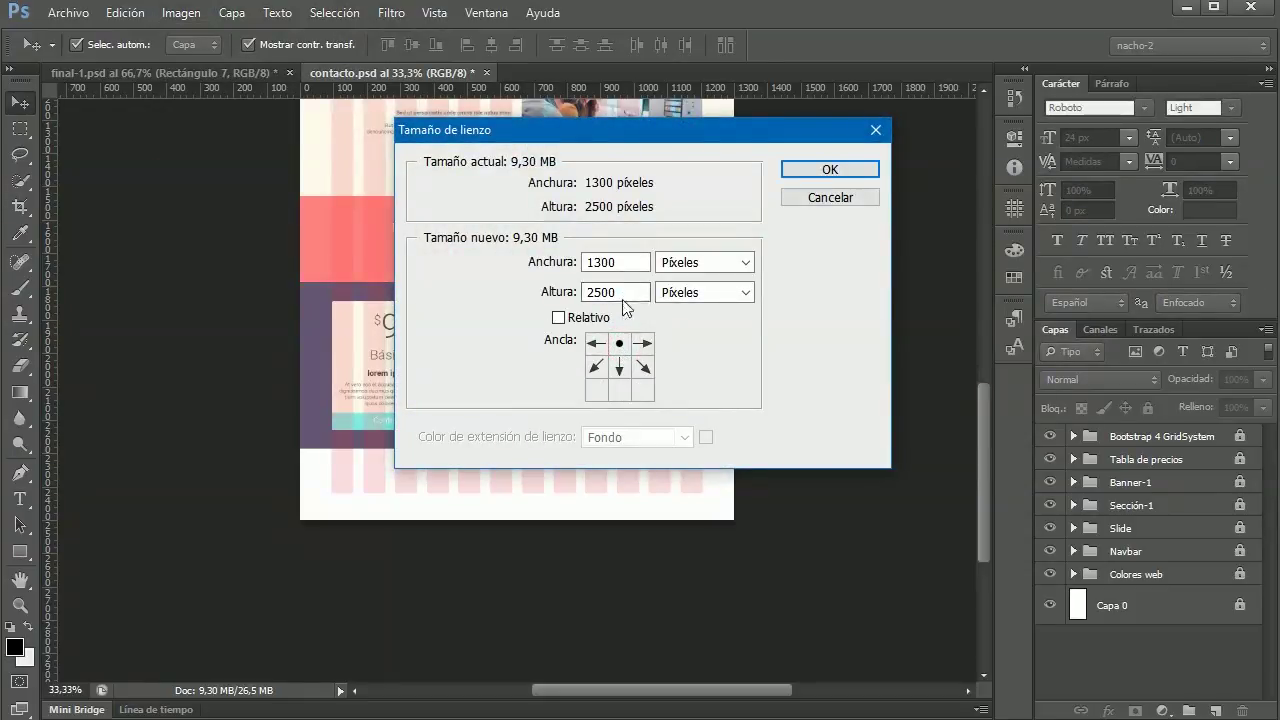
{"action": "left_click_drag", "start_coordinate": [645, 291], "coordinate": [560, 291]}
{"action": "type", "text": "3000"}
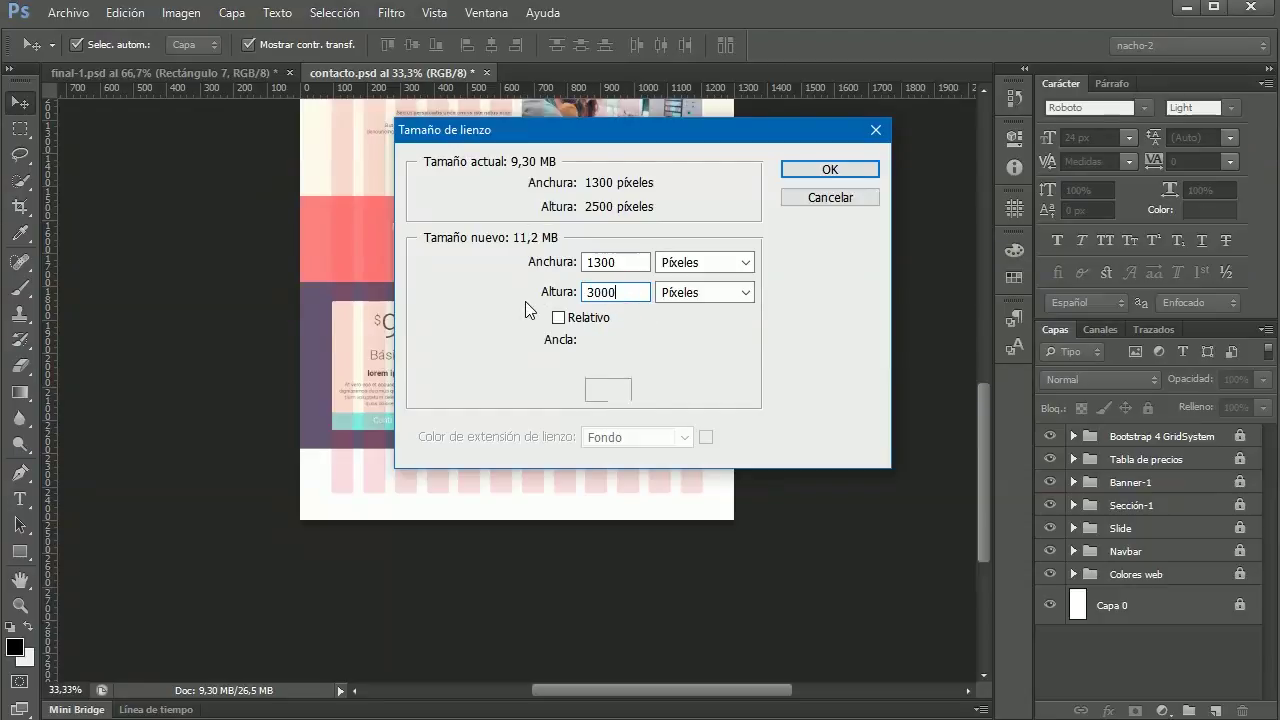
{"action": "key", "text": "Return"}
{"action": "left_click_drag", "start_coordinate": [985, 418], "coordinate": [991, 452]}
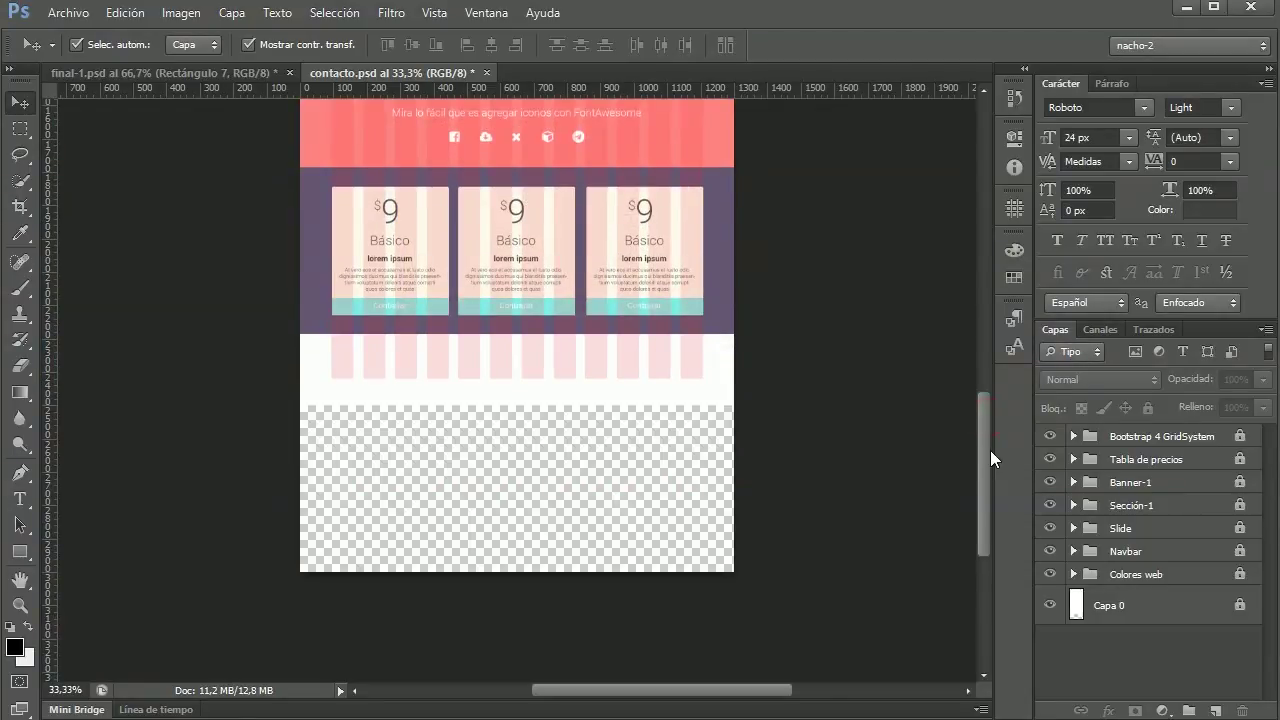
Step: Unlock Bootstrap 4 GridSystem and Capa 0, and stretch the white background to the canvas bottom
{"action": "left_click", "coordinate": [1134, 433]}
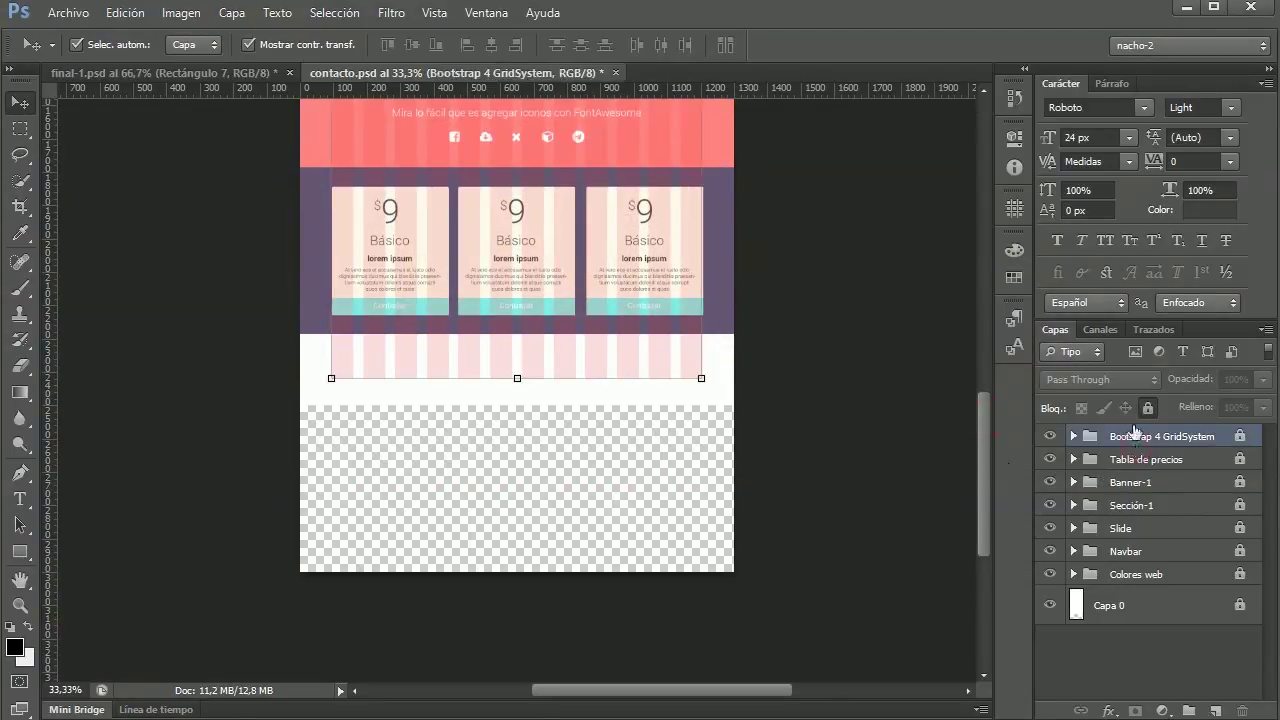
{"action": "left_click", "coordinate": [1147, 407]}
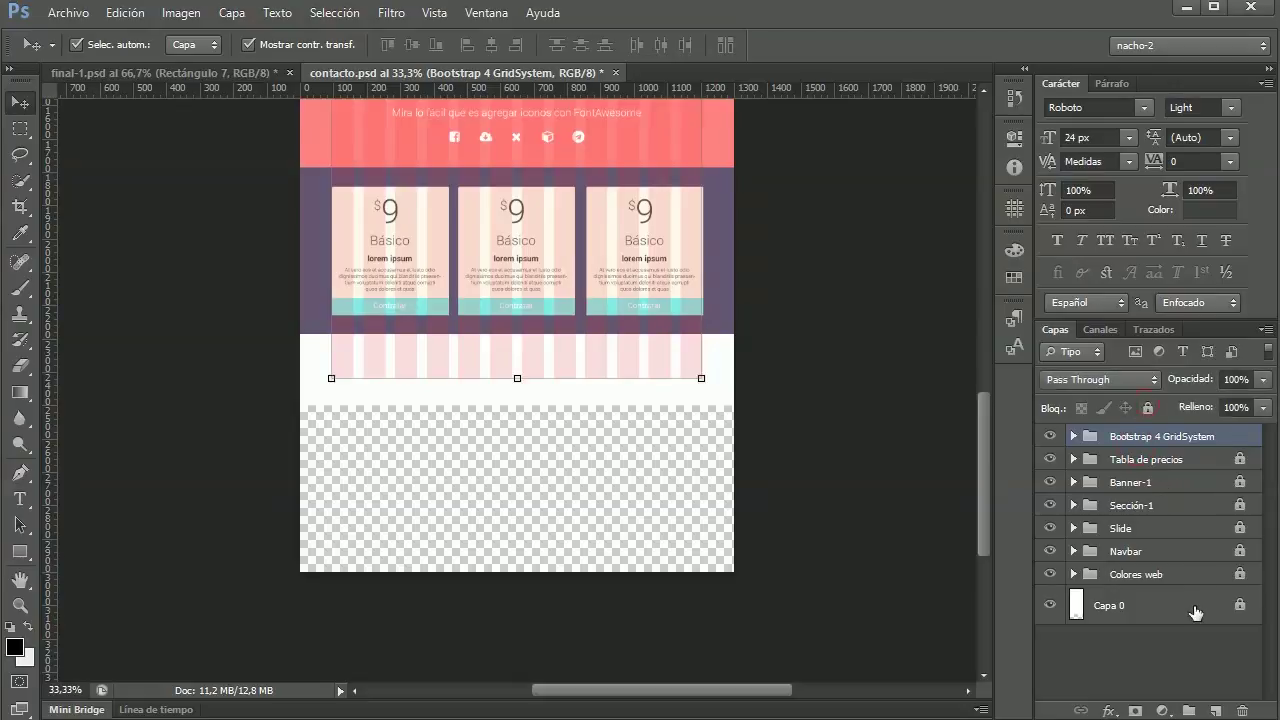
{"action": "left_click", "coordinate": [1190, 605]}
{"action": "left_click", "coordinate": [1150, 406]}
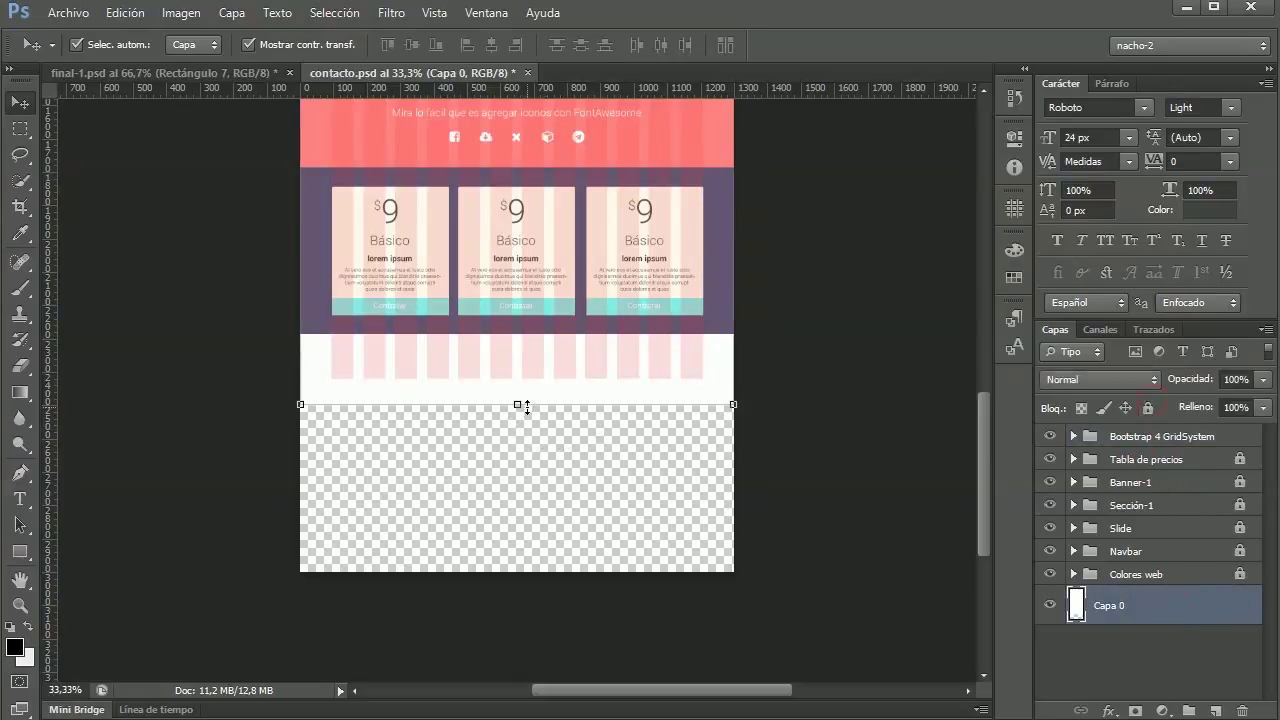
{"action": "left_click_drag", "start_coordinate": [517, 405], "coordinate": [506, 570]}
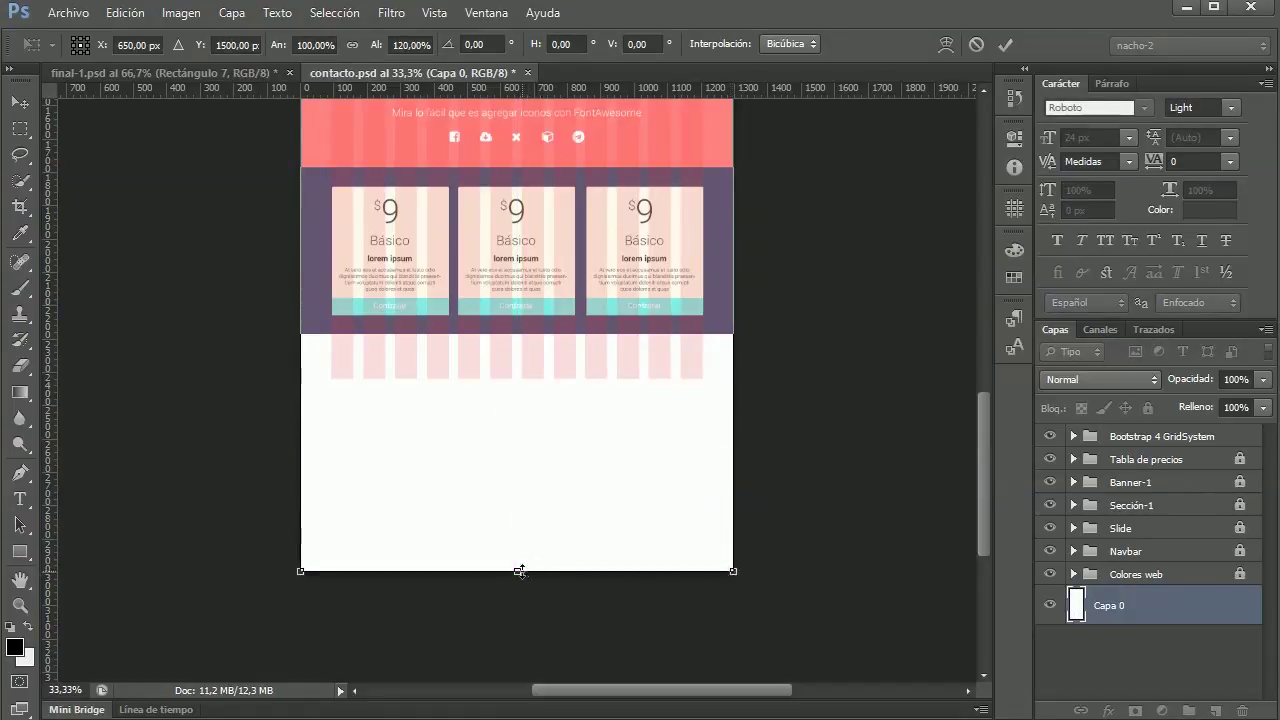
{"action": "key", "text": "Return"}
Step: Stretch the grid columns to the canvas bottom and lock both layers again
{"action": "left_click", "coordinate": [1127, 440]}
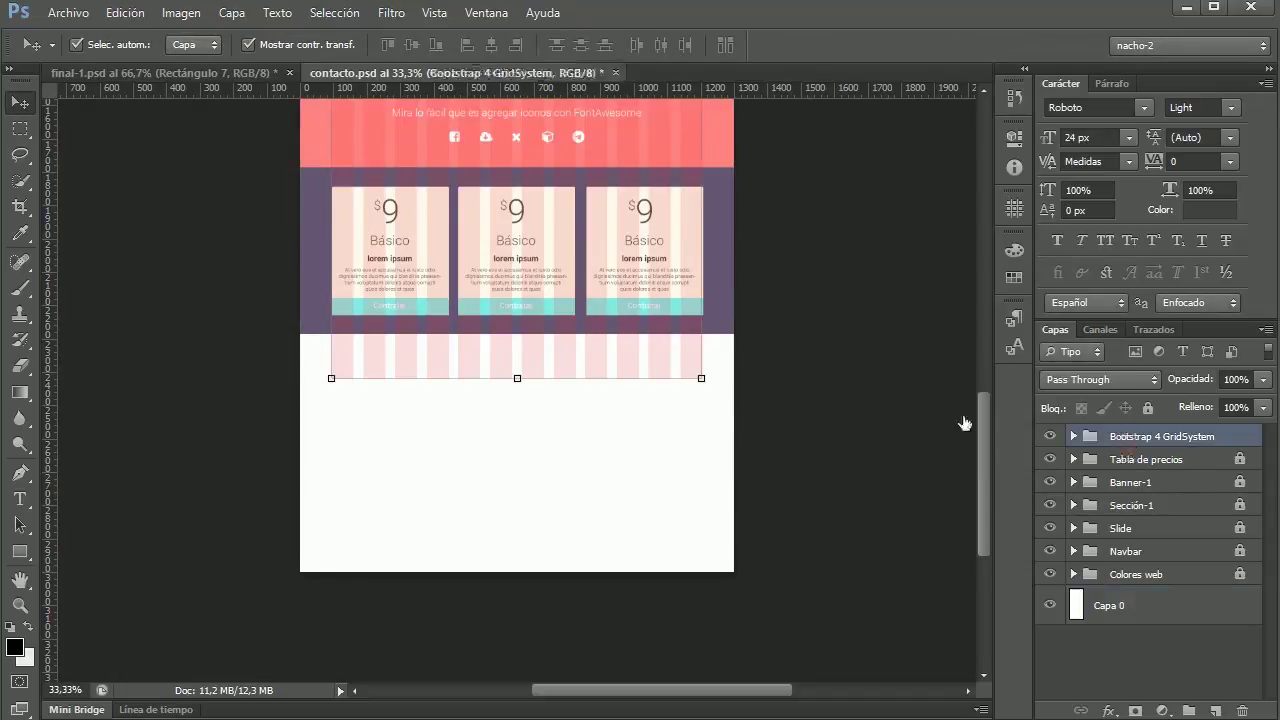
{"action": "left_click_drag", "start_coordinate": [518, 378], "coordinate": [515, 568]}
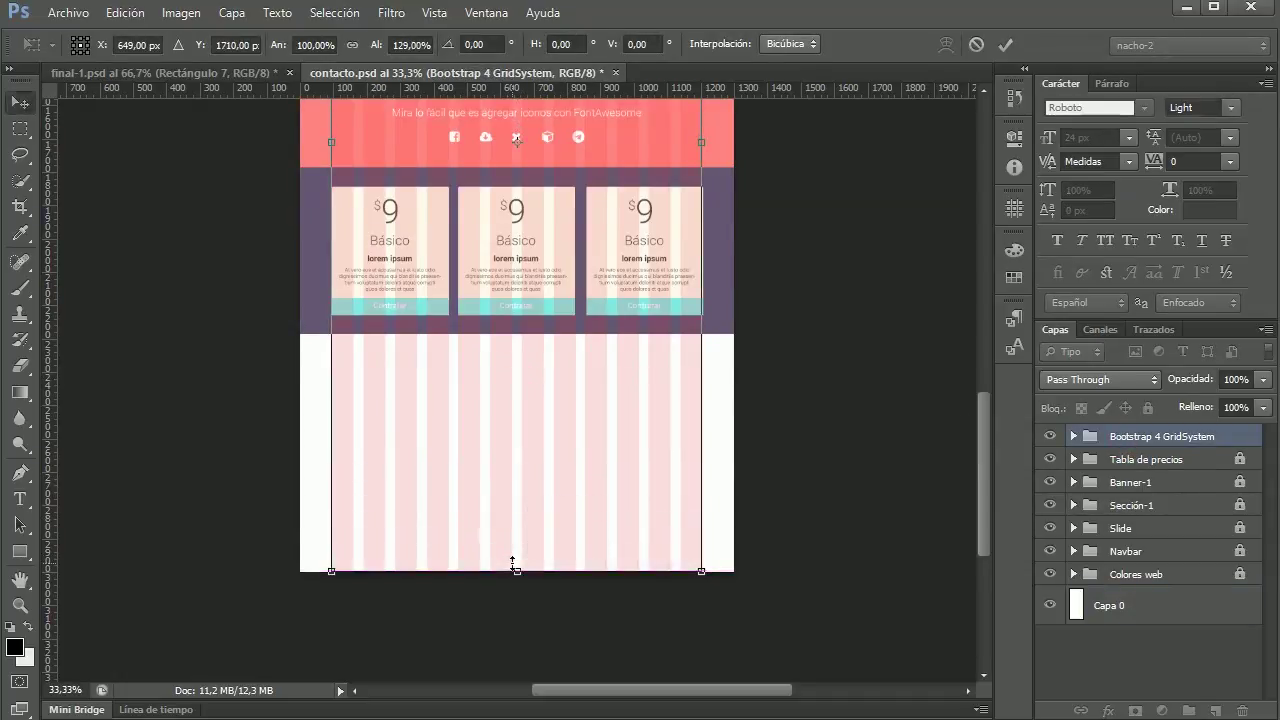
{"action": "key", "text": "Return"}
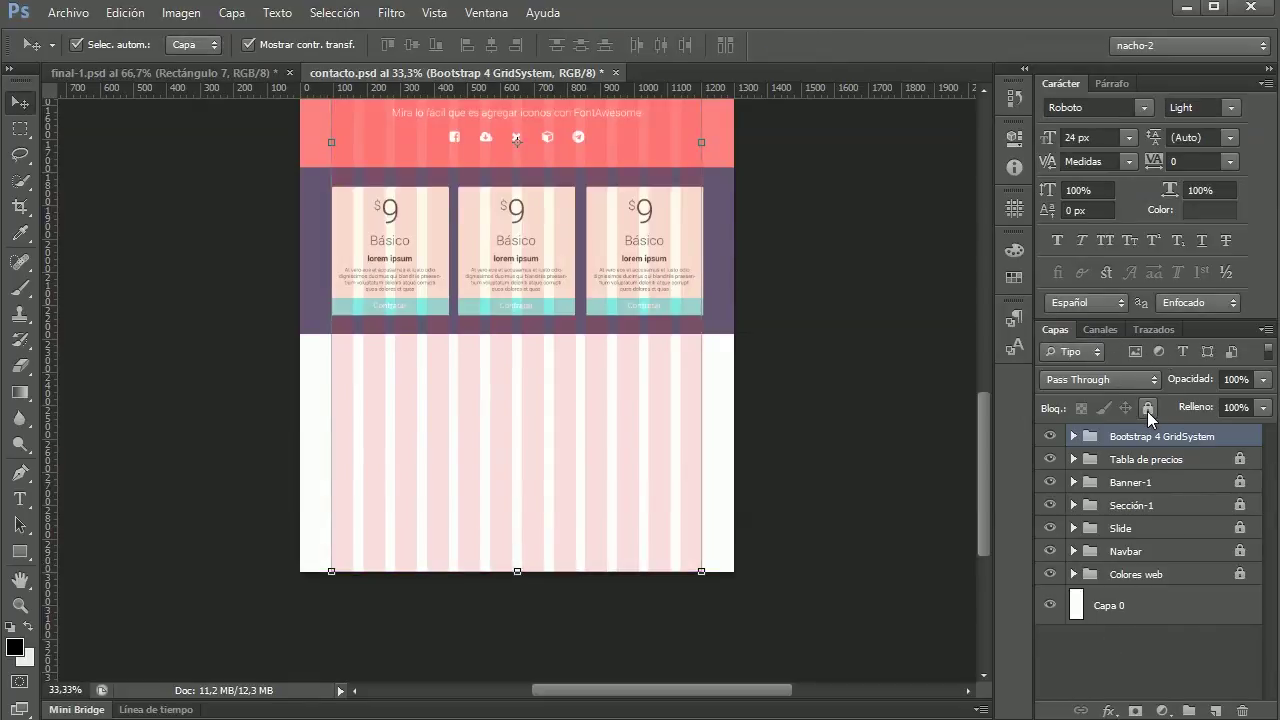
{"action": "left_click", "coordinate": [1147, 408]}
{"action": "left_click", "coordinate": [1158, 606]}
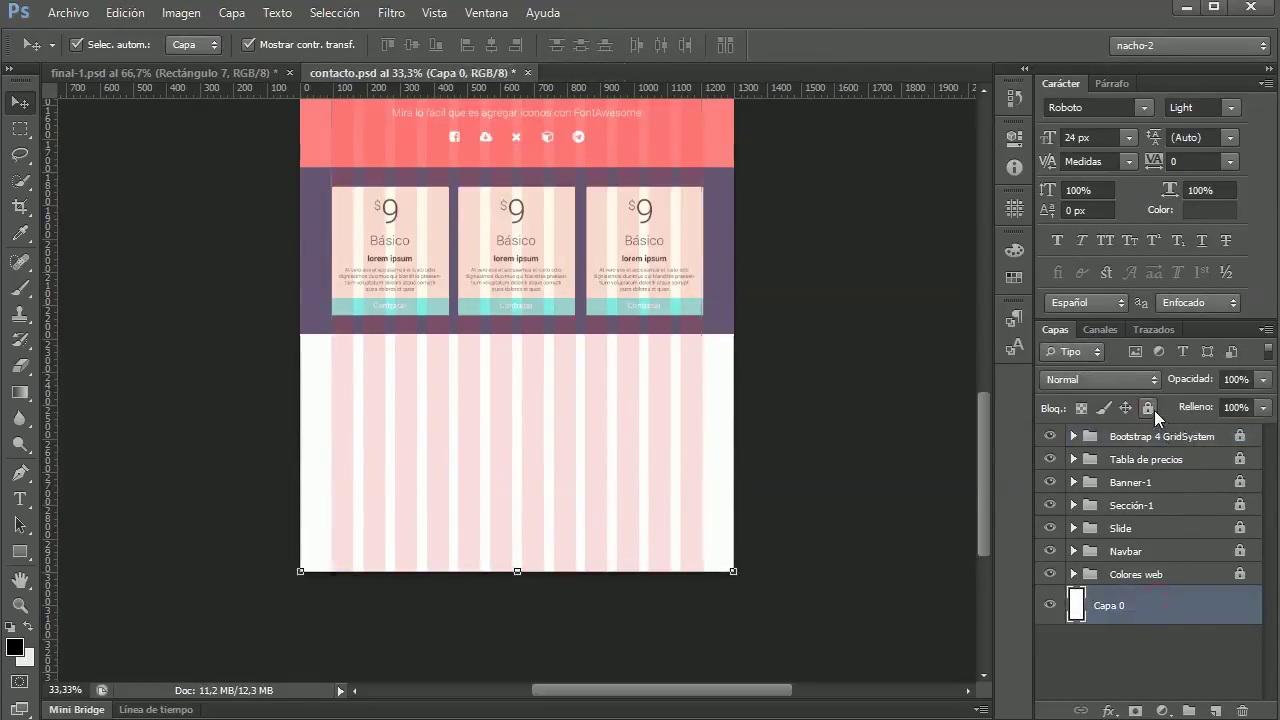
{"action": "left_click", "coordinate": [1147, 408]}
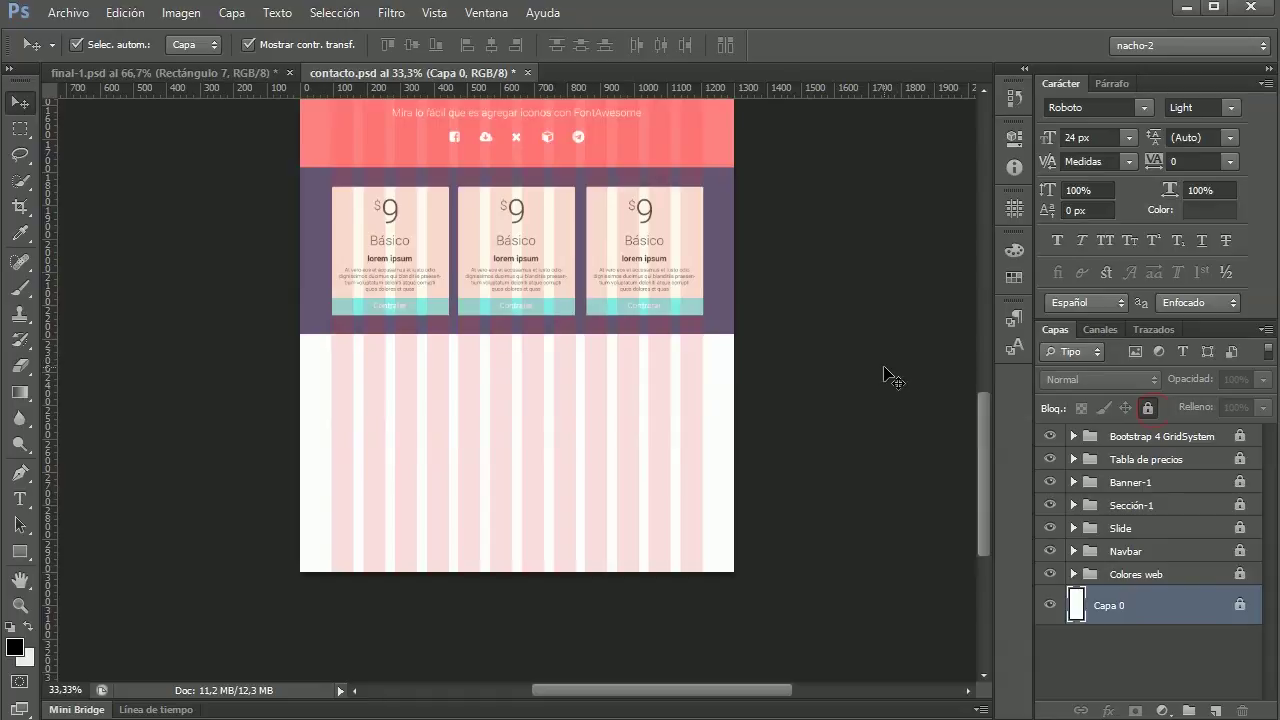
{"action": "key", "text": "ctrl+plus"}
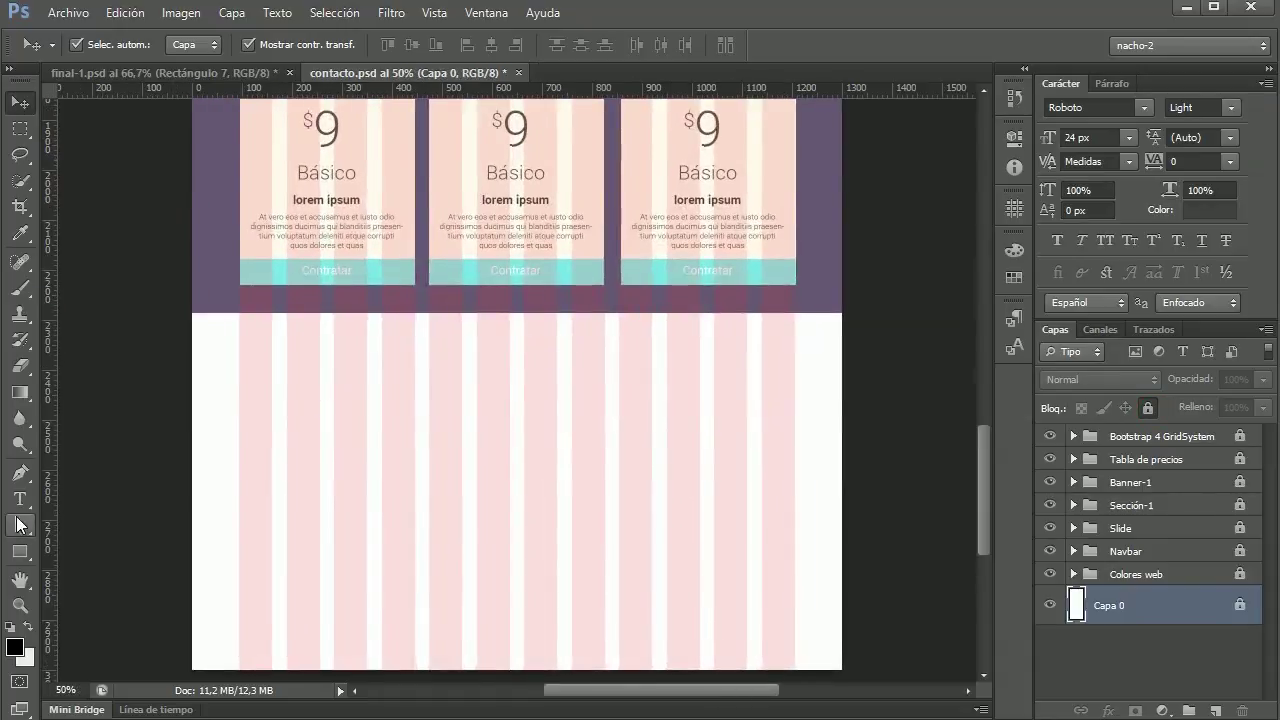
Step: Create a new group named 'Contacto' above the Tabla de precios group
{"action": "left_click", "coordinate": [32, 501]}
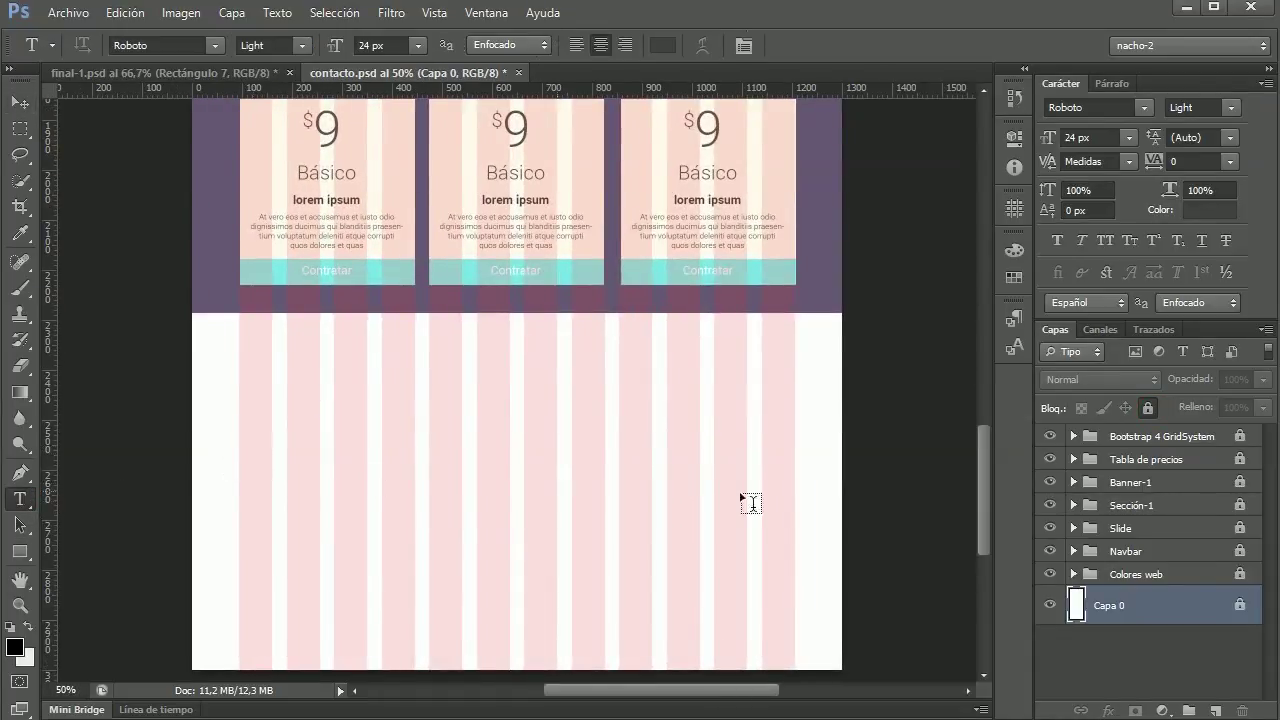
{"action": "left_click", "coordinate": [1135, 465]}
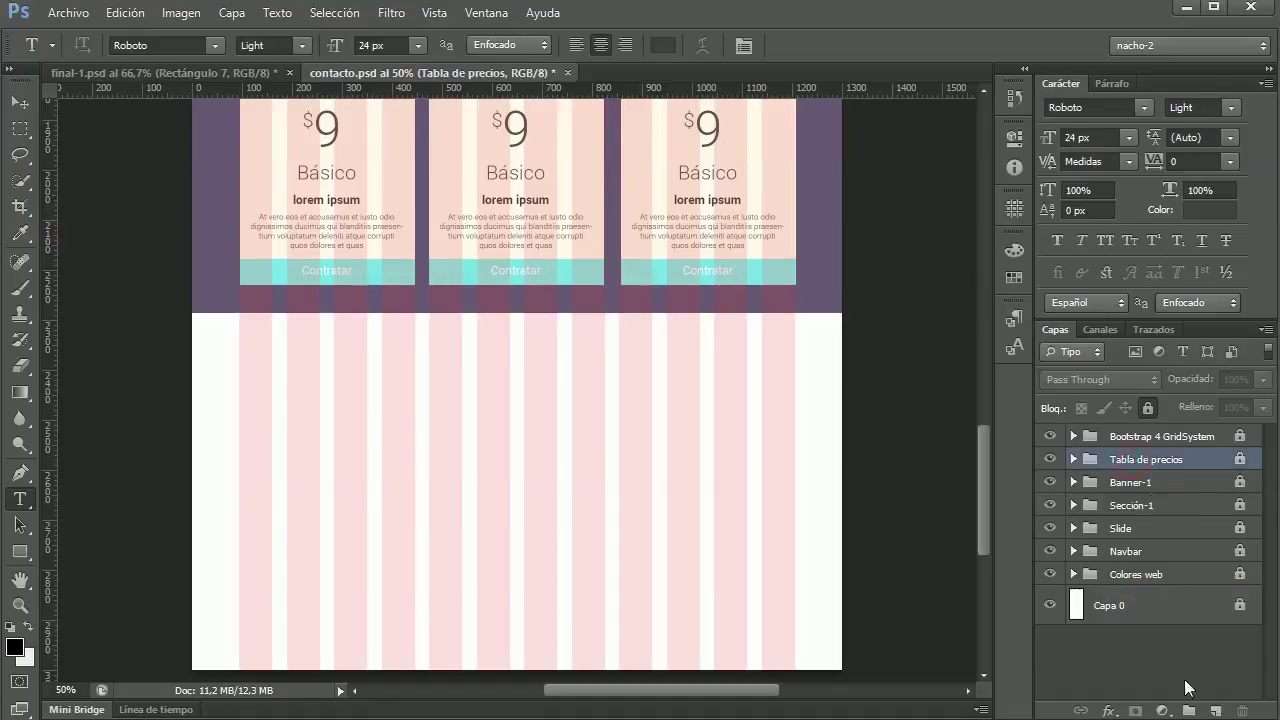
{"action": "left_click", "coordinate": [1197, 711]}
{"action": "double_click", "coordinate": [1127, 460]}
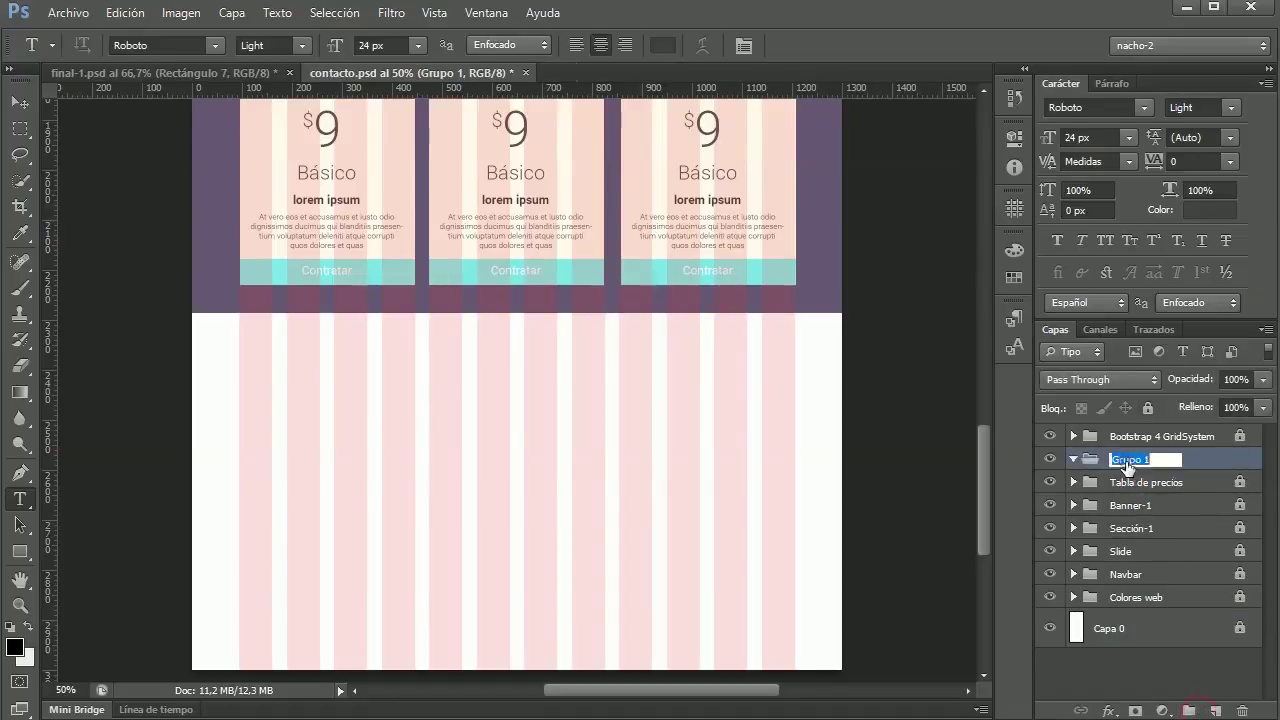
{"action": "type", "text": "Contacto"}
{"action": "key", "text": "Return"}
Step: Draw a white, strokeless rectangle below the pricing table, 450 px tall
{"action": "left_click", "coordinate": [21, 557]}
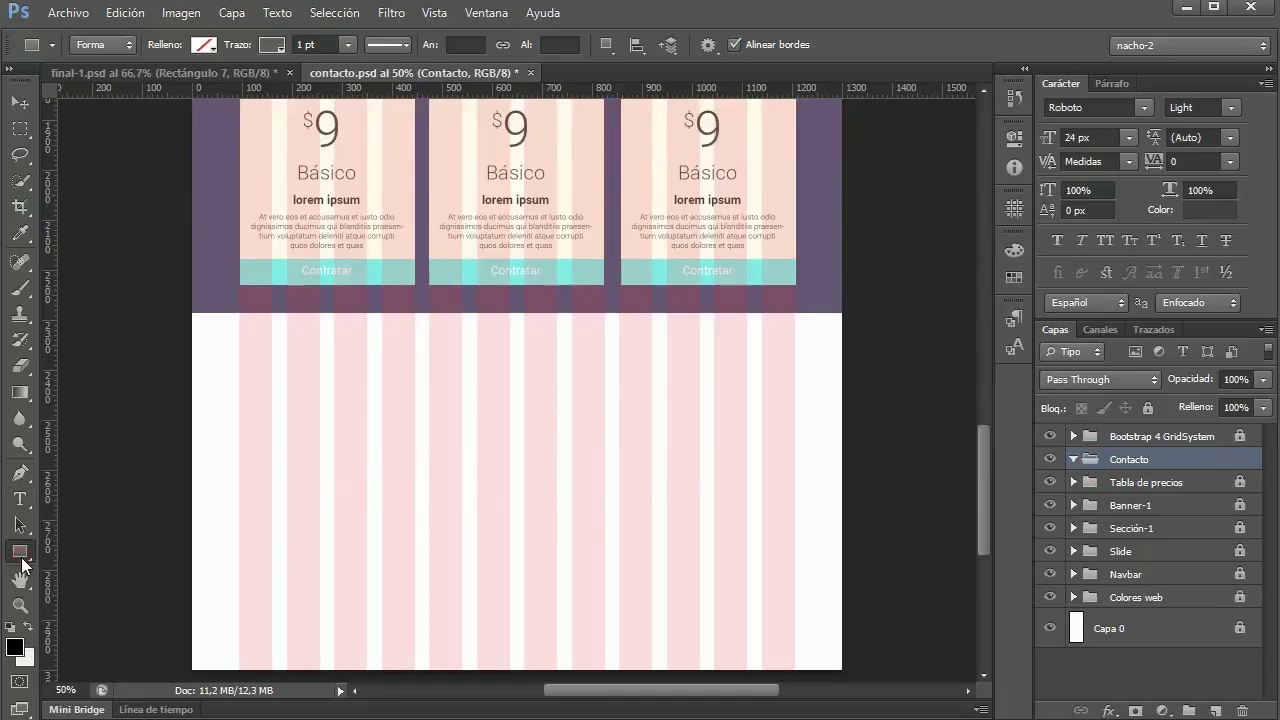
{"action": "left_click", "coordinate": [205, 44]}
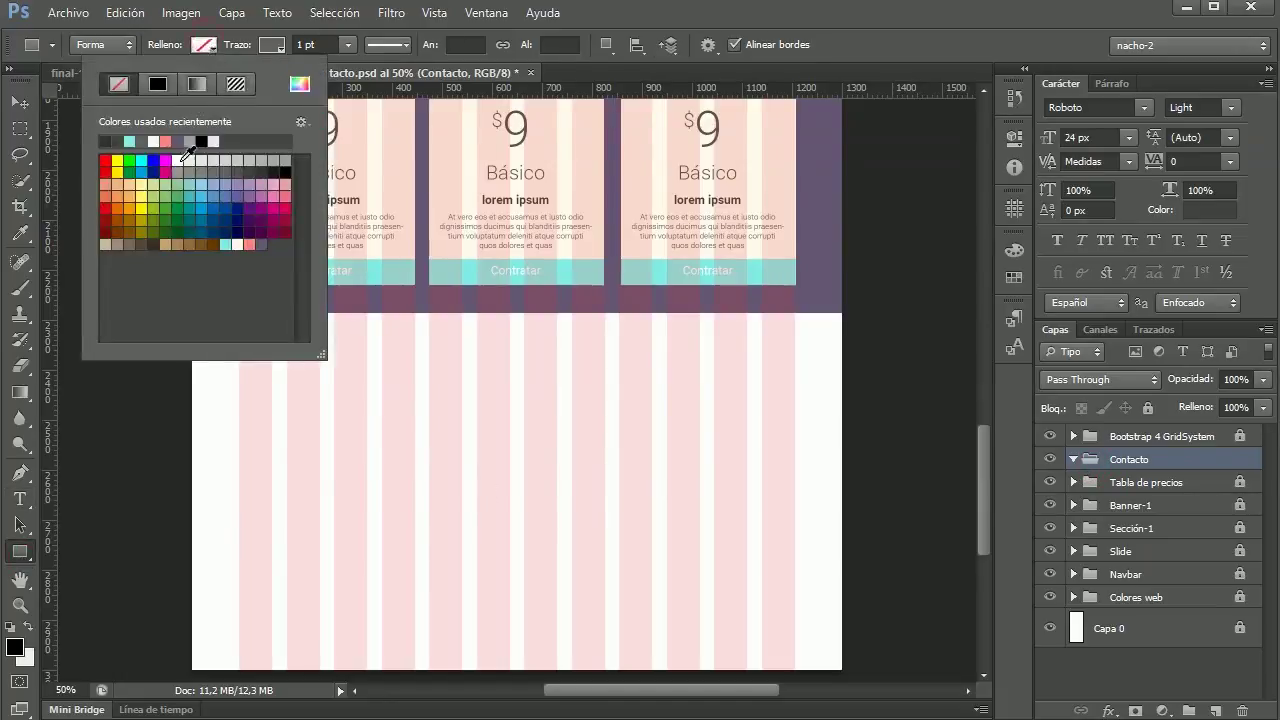
{"action": "left_click", "coordinate": [238, 243]}
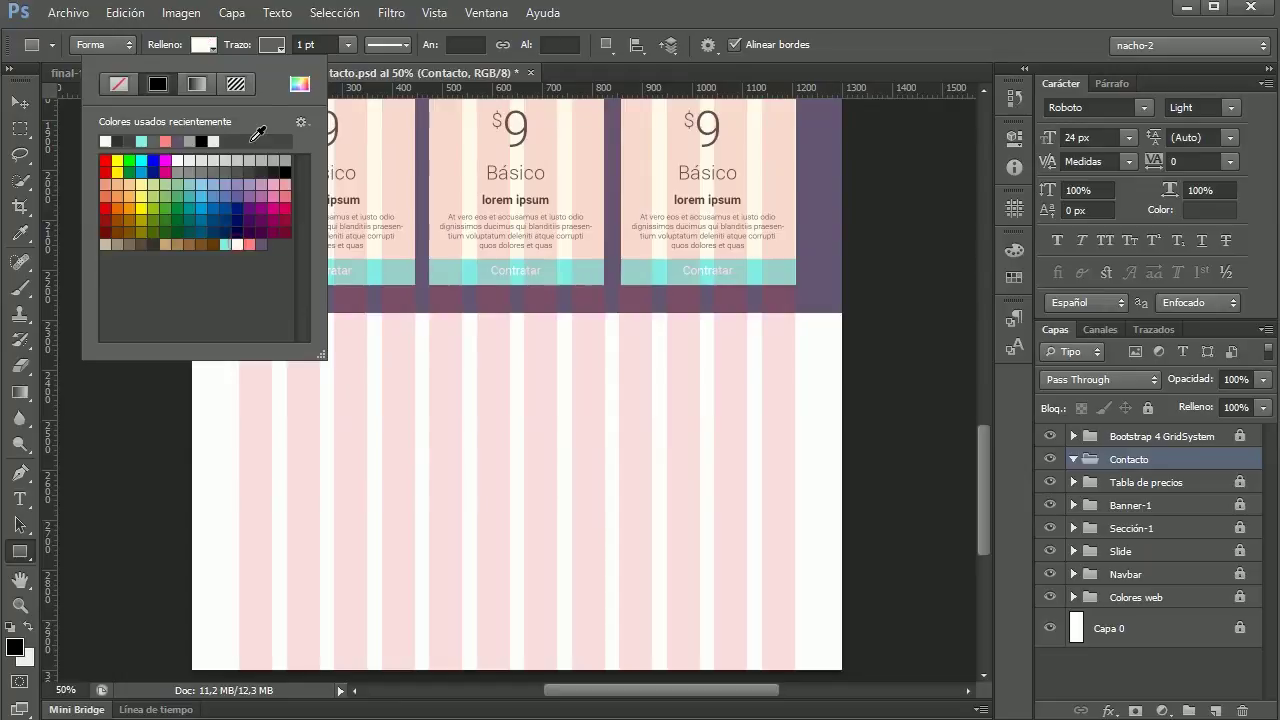
{"action": "left_click", "coordinate": [272, 45]}
{"action": "left_click", "coordinate": [189, 82]}
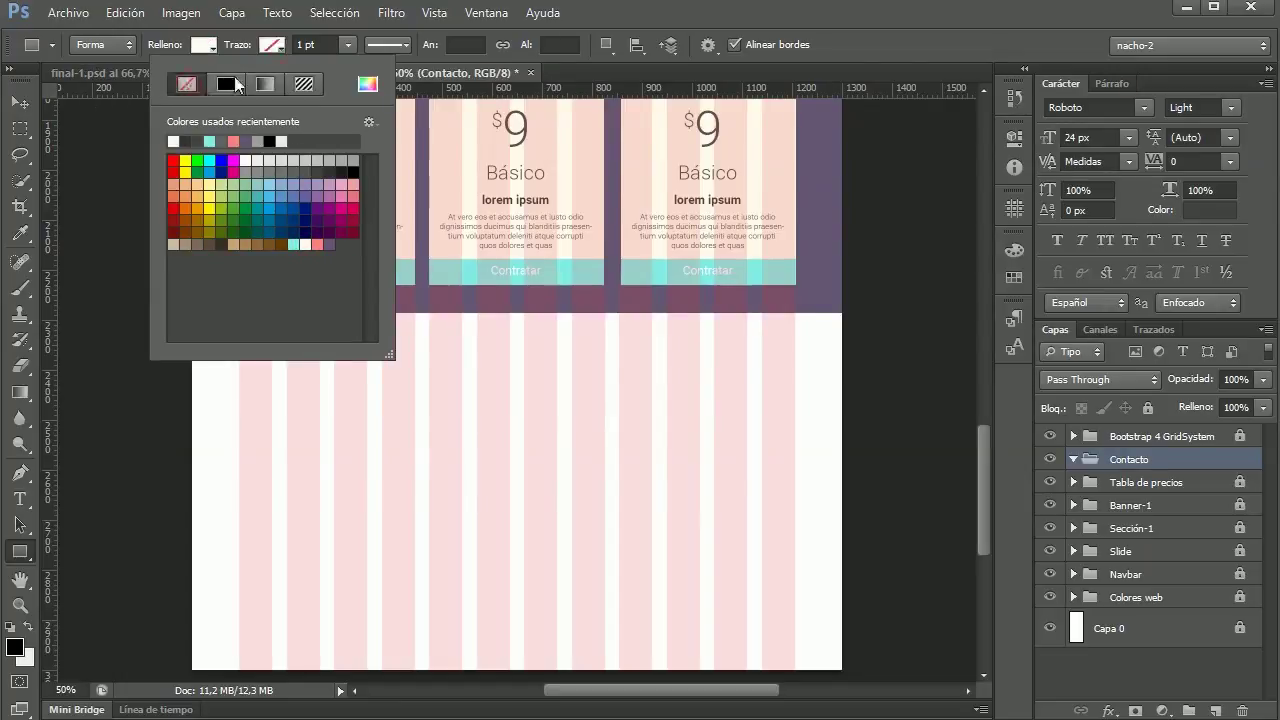
{"action": "key", "text": "Return"}
{"action": "mouse_move", "coordinate": [192, 313]}
{"action": "left_mouse_down"}
{"action": "mouse_move", "coordinate": [841, 488]}
{"action": "mouse_move", "coordinate": [843, 524]}
{"action": "left_mouse_up"}
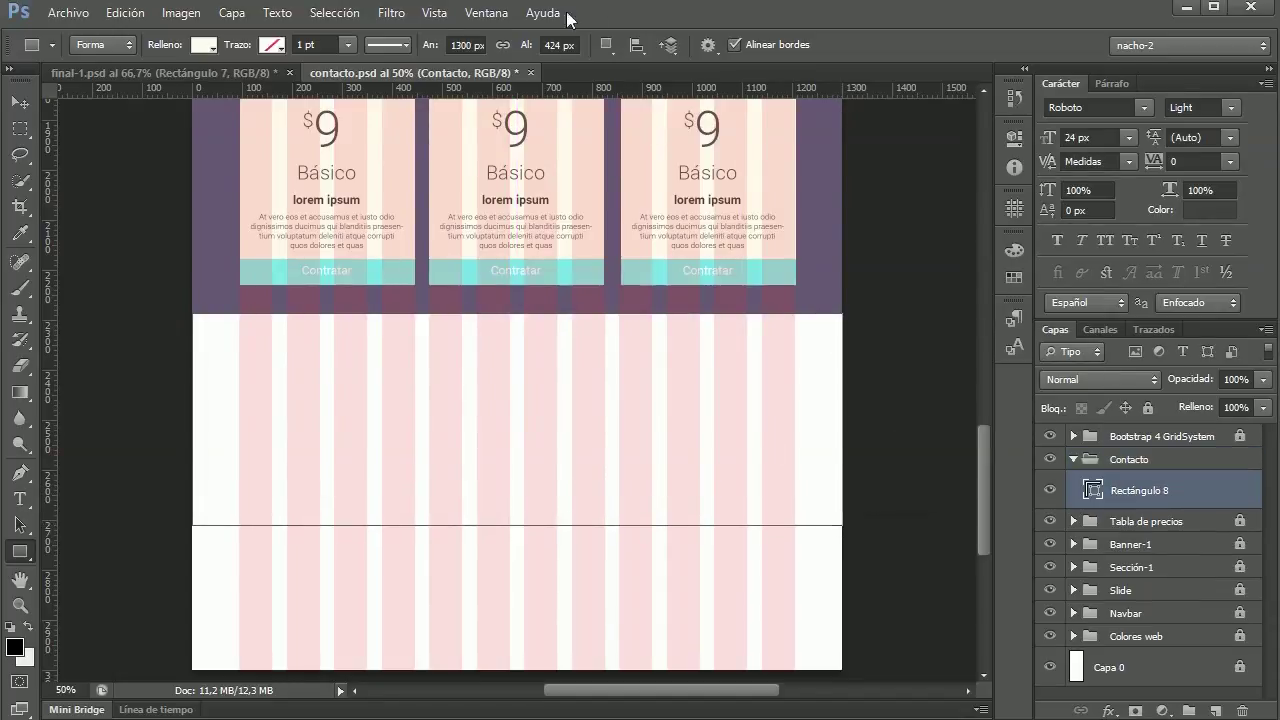
{"action": "left_click", "coordinate": [556, 45]}
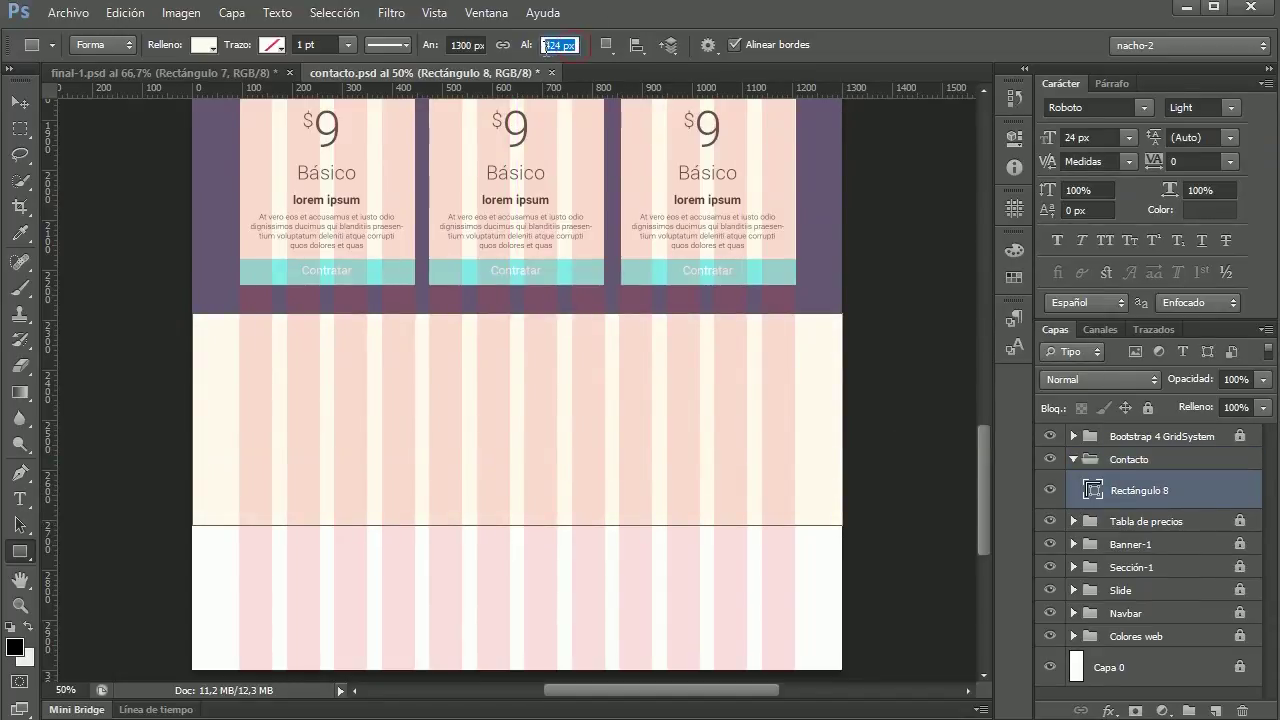
{"action": "type", "text": "450"}
{"action": "key", "text": "Return"}
Step: Free-transform the rectangle so it spans the full 1300 px width
{"action": "key", "text": "v"}
{"action": "left_click", "coordinate": [192, 428]}
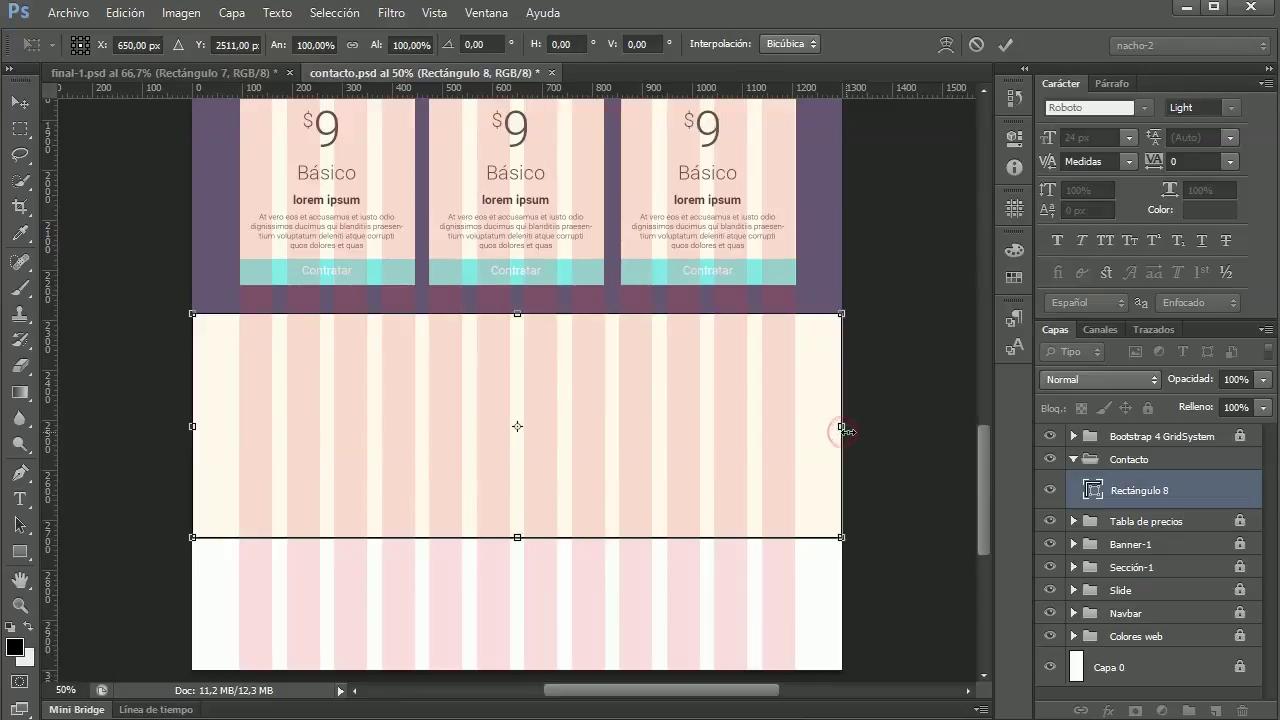
{"action": "left_click_drag", "start_coordinate": [841, 427], "coordinate": [839, 428]}
{"action": "key", "text": "Return"}
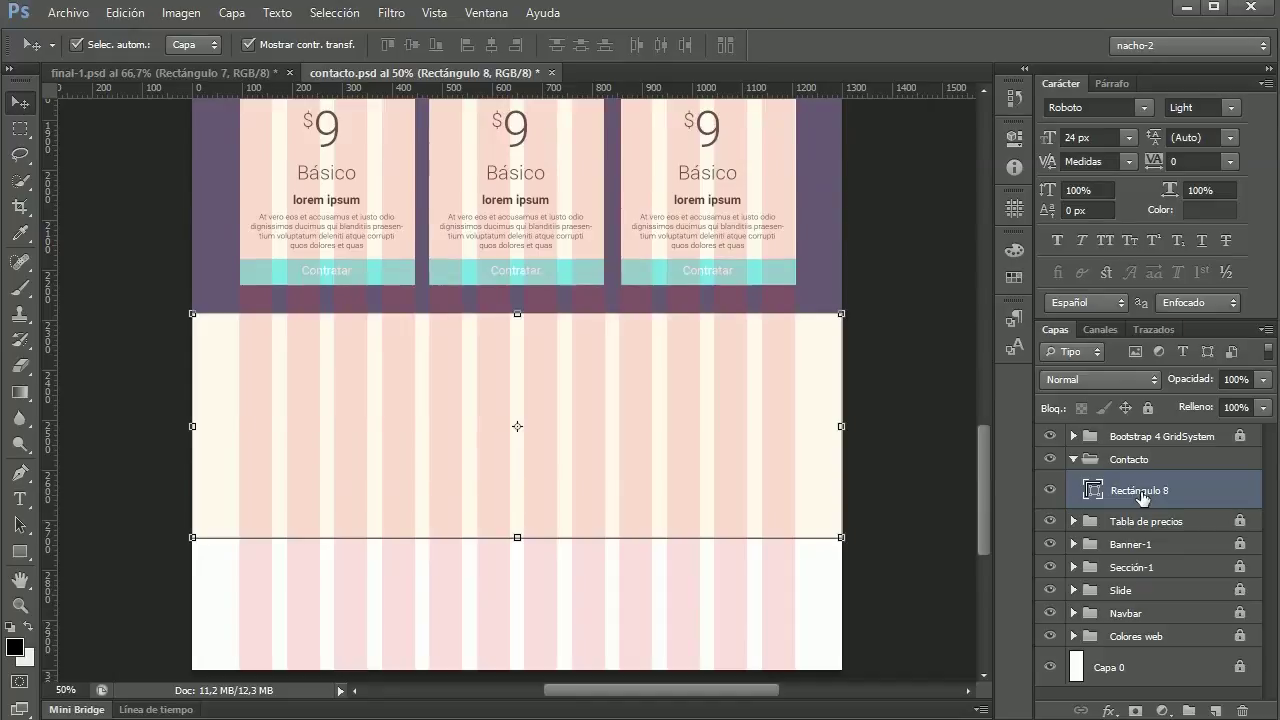
{"action": "left_click", "coordinate": [20, 498]}
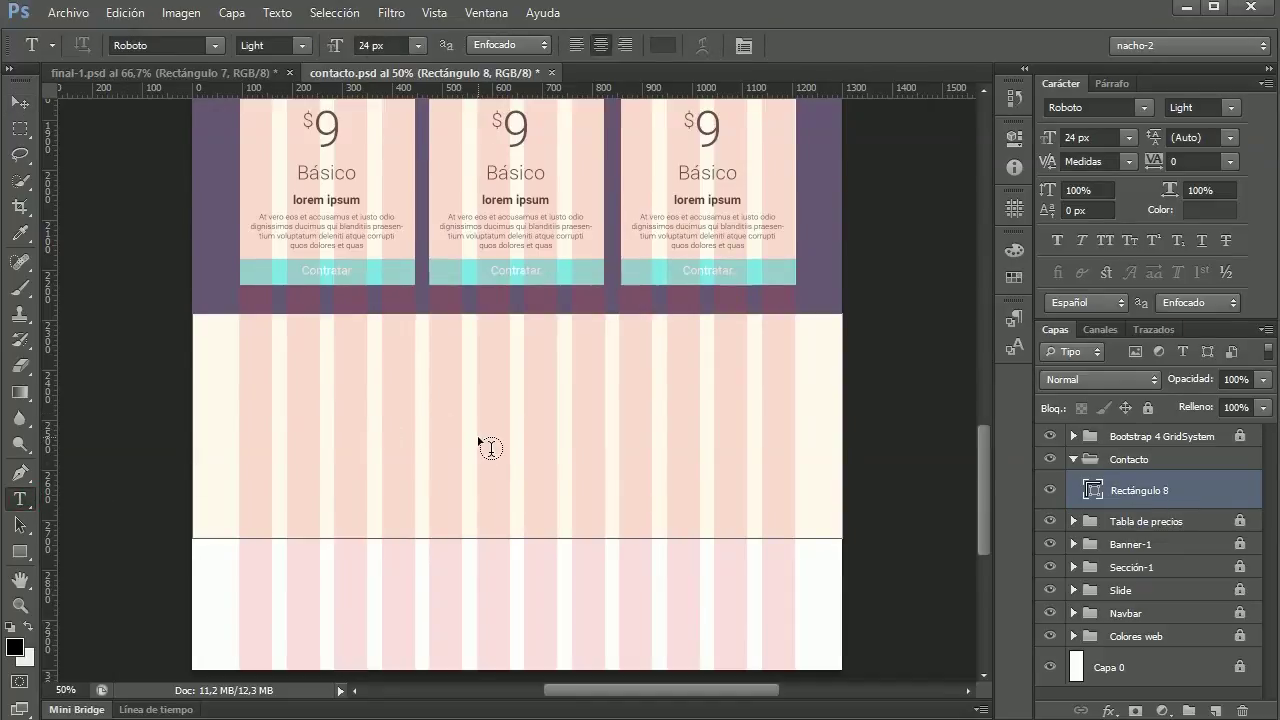
Step: Add a new layer and type the heading 'Contáctanos' on the canvas
{"action": "left_click", "coordinate": [1213, 712]}
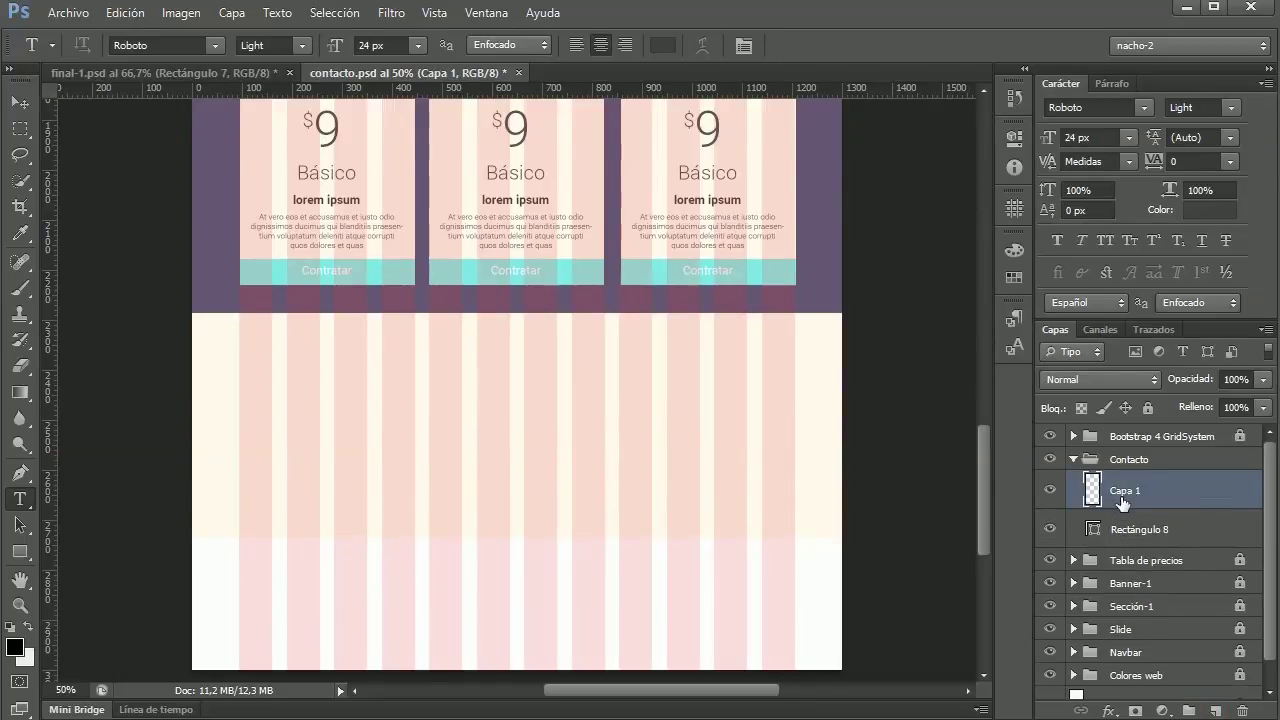
{"action": "left_click", "coordinate": [460, 392]}
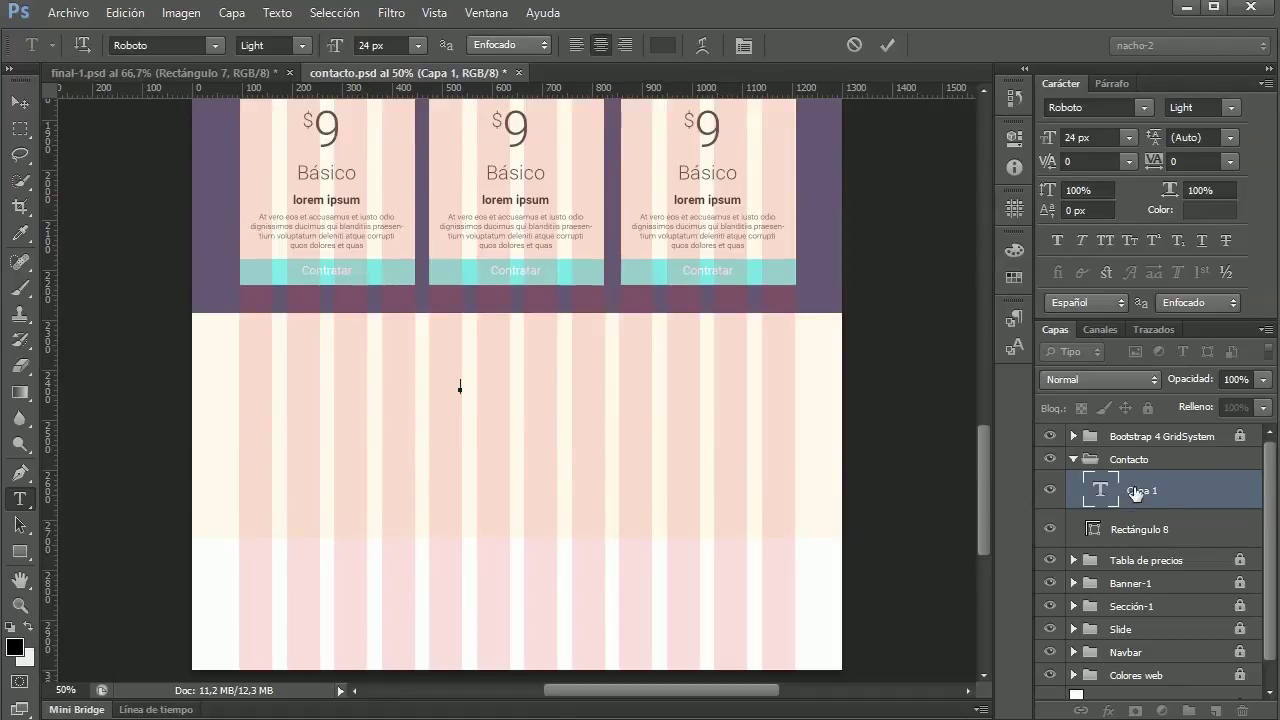
{"action": "type", "text": "Contact"}
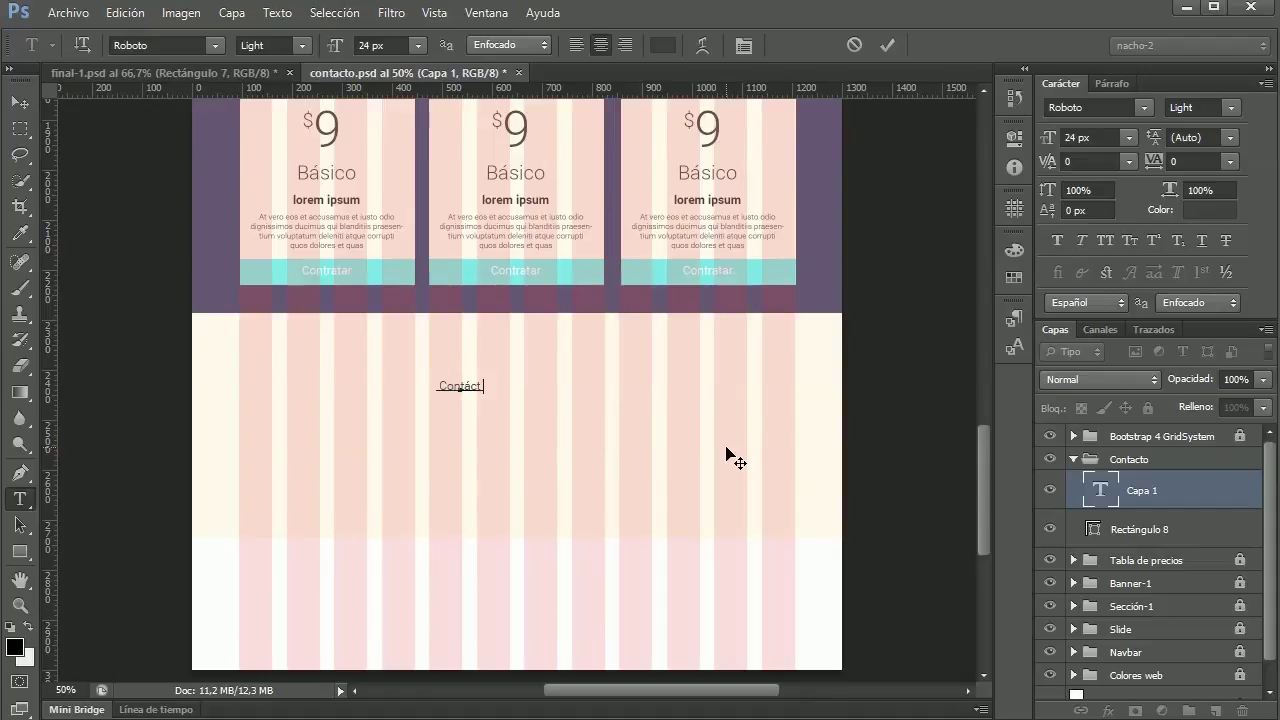
{"action": "type", "text": "anos"}
{"action": "key", "text": "ctrl+Return"}
{"action": "key", "text": "v"}
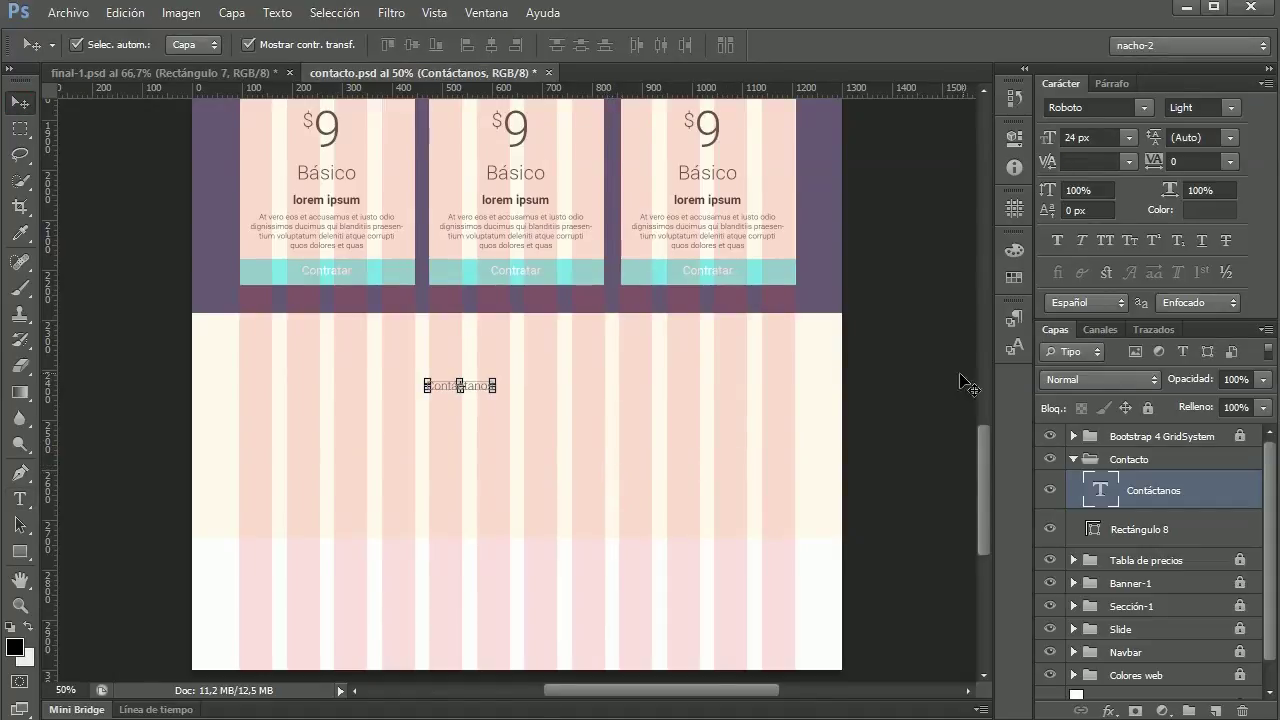
Step: Apply the h2 character style with overrides cleared, and centre the heading
{"action": "left_click", "coordinate": [1014, 347]}
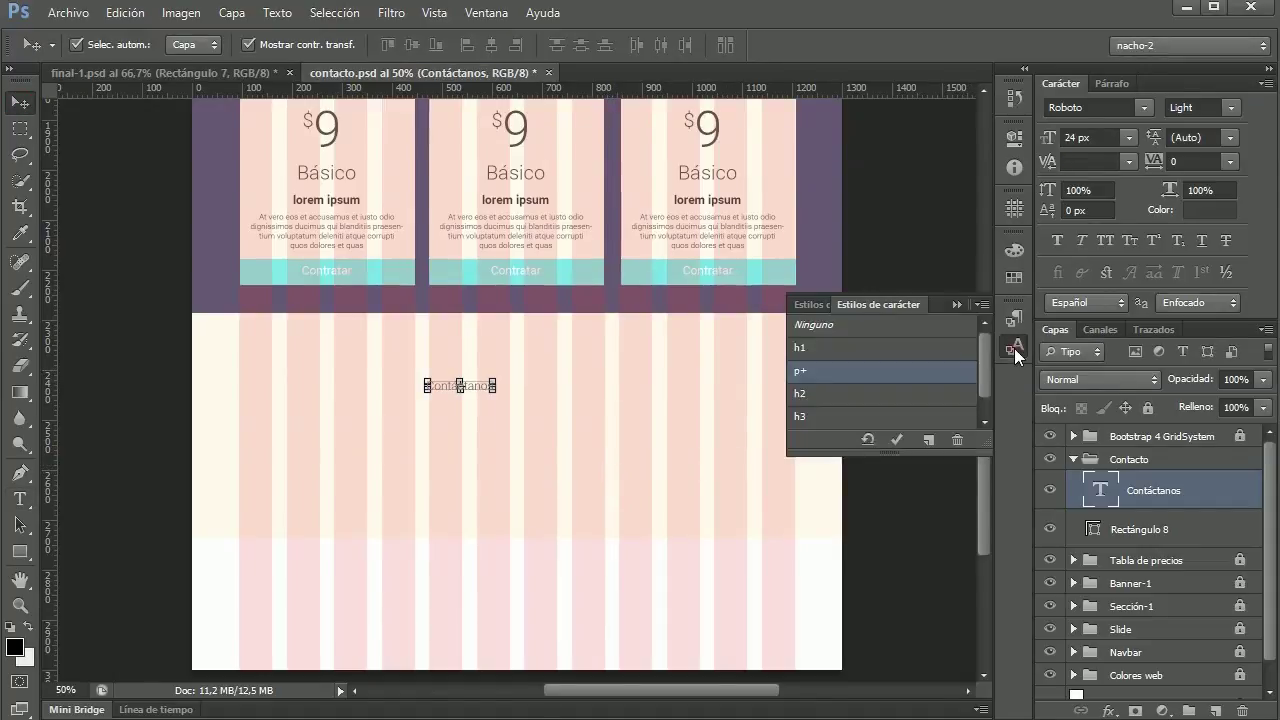
{"action": "left_click", "coordinate": [815, 397]}
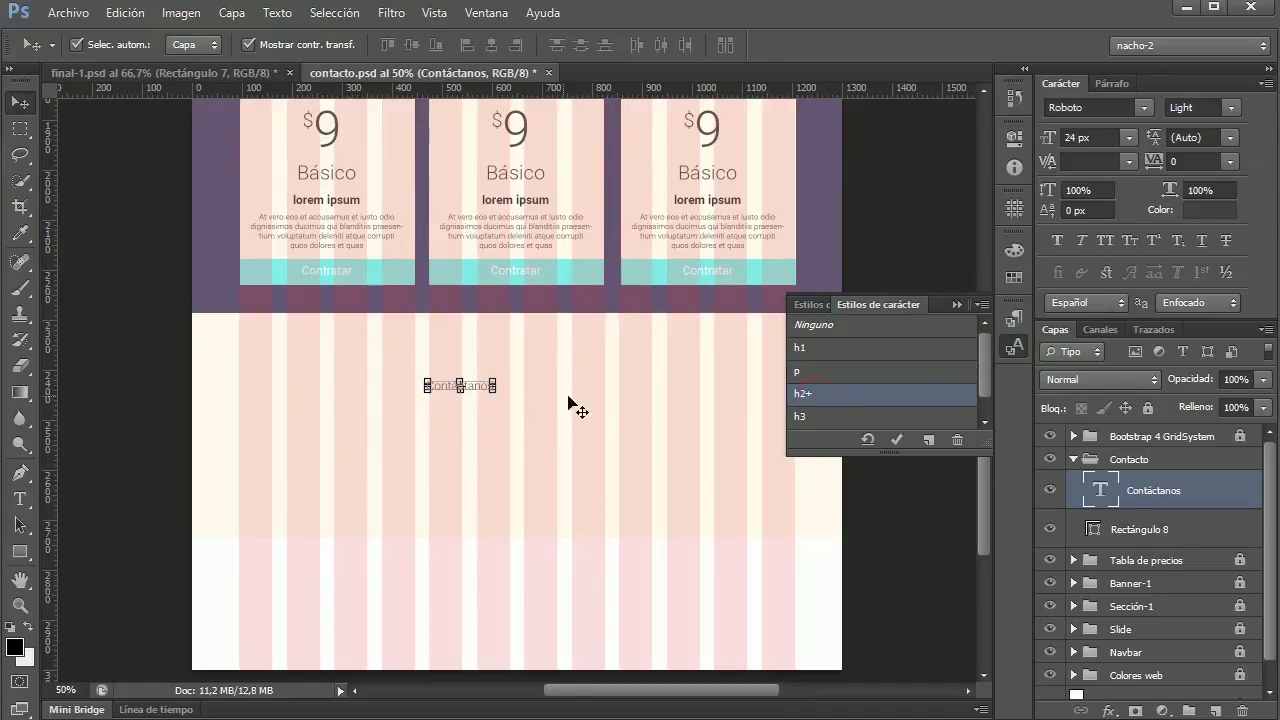
{"action": "left_click", "coordinate": [868, 440]}
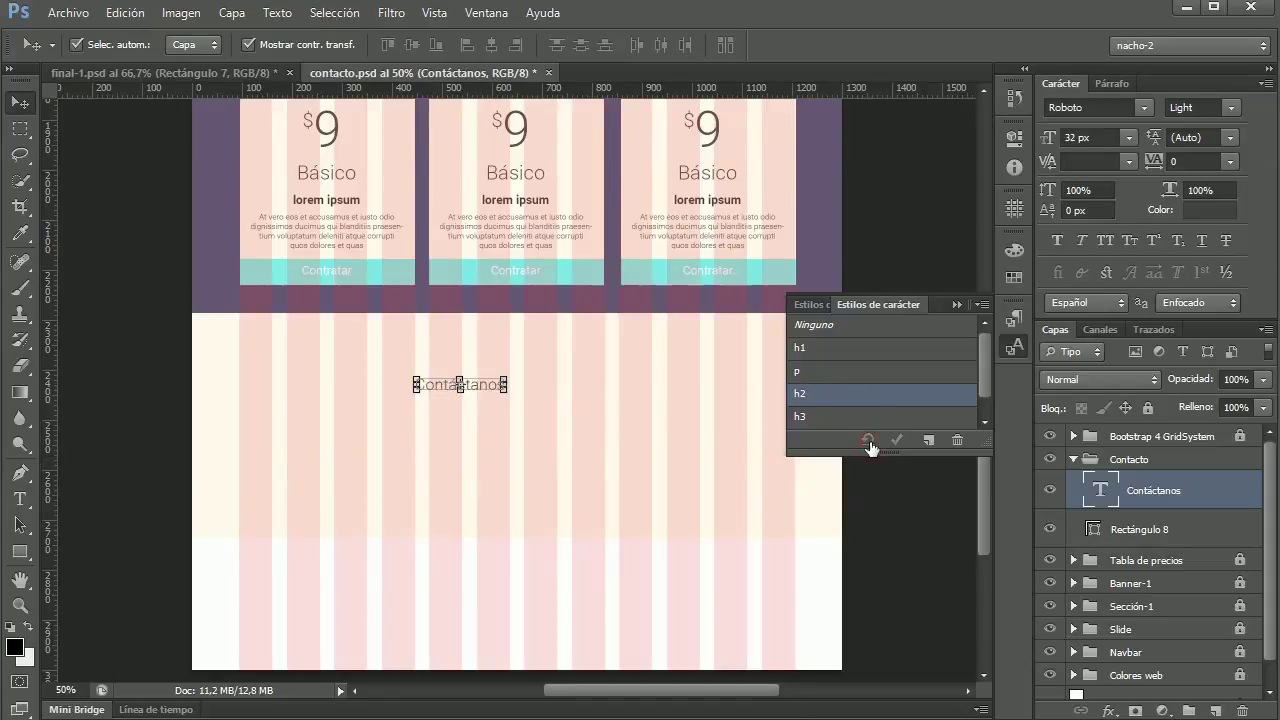
{"action": "left_click_drag", "start_coordinate": [480, 391], "coordinate": [536, 367]}
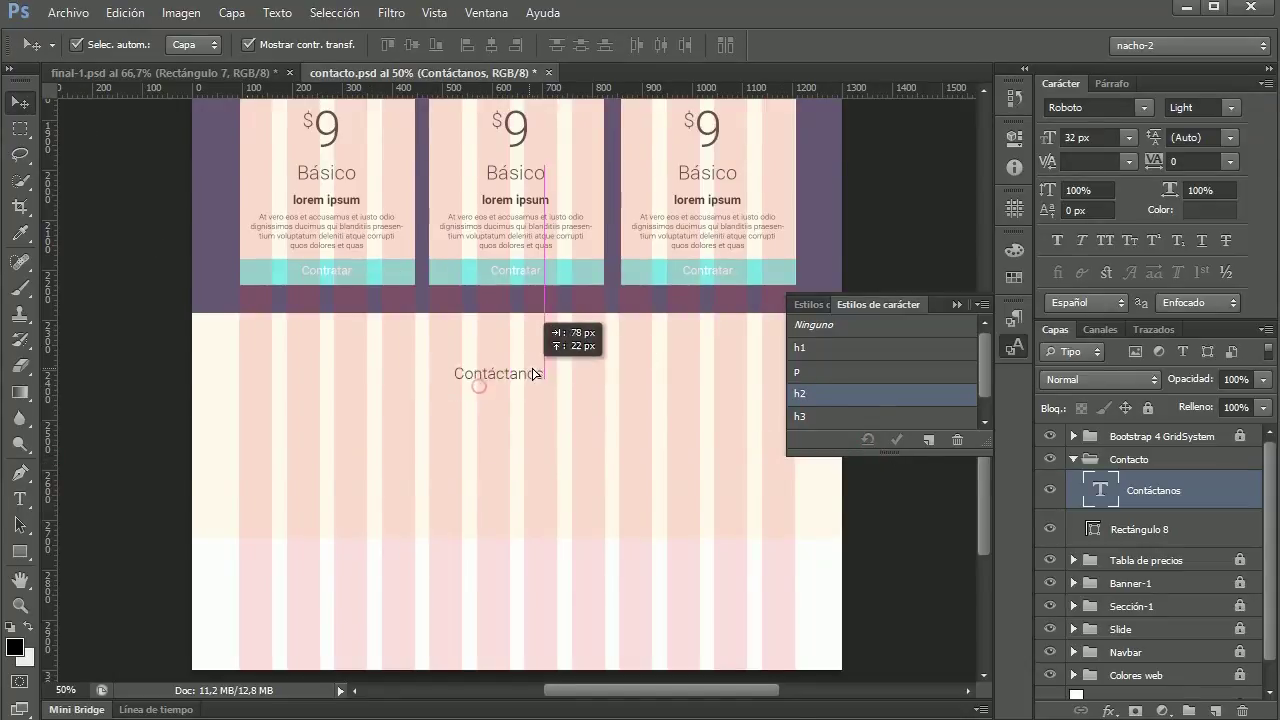
{"action": "left_click", "coordinate": [1013, 353]}
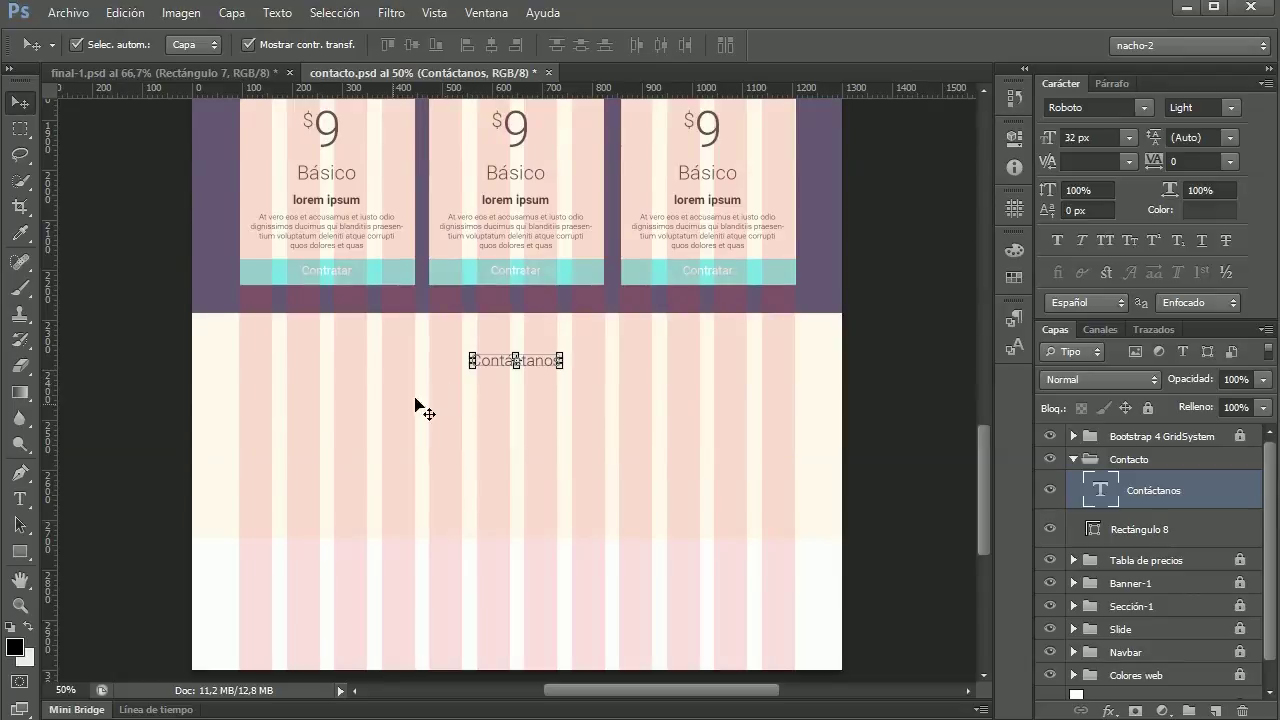
{"action": "left_click", "coordinate": [20, 498]}
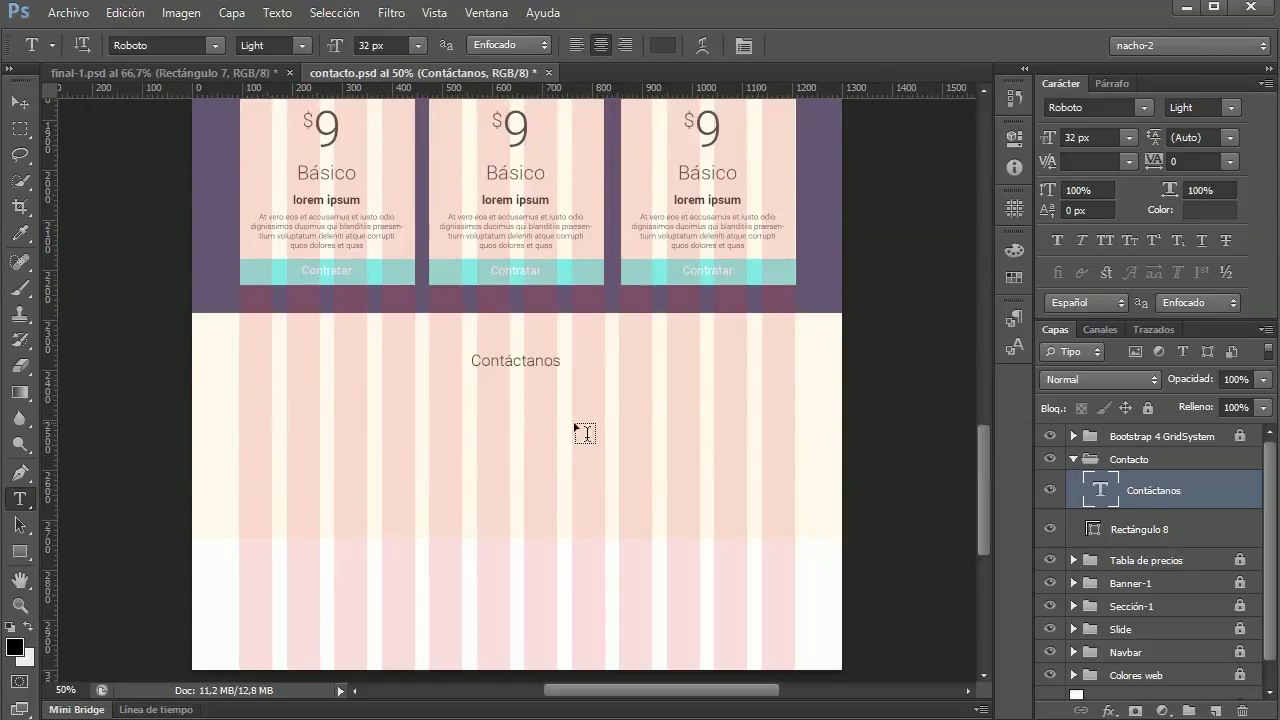
Step: Add a placeholder paragraph under Contáctanos, trim its box to 62 px high, and nudge it down
{"action": "mouse_move", "coordinate": [315, 401]}
{"action": "left_mouse_down"}
{"action": "mouse_move", "coordinate": [756, 433]}
{"action": "mouse_move", "coordinate": [745, 446]}
{"action": "left_mouse_up"}
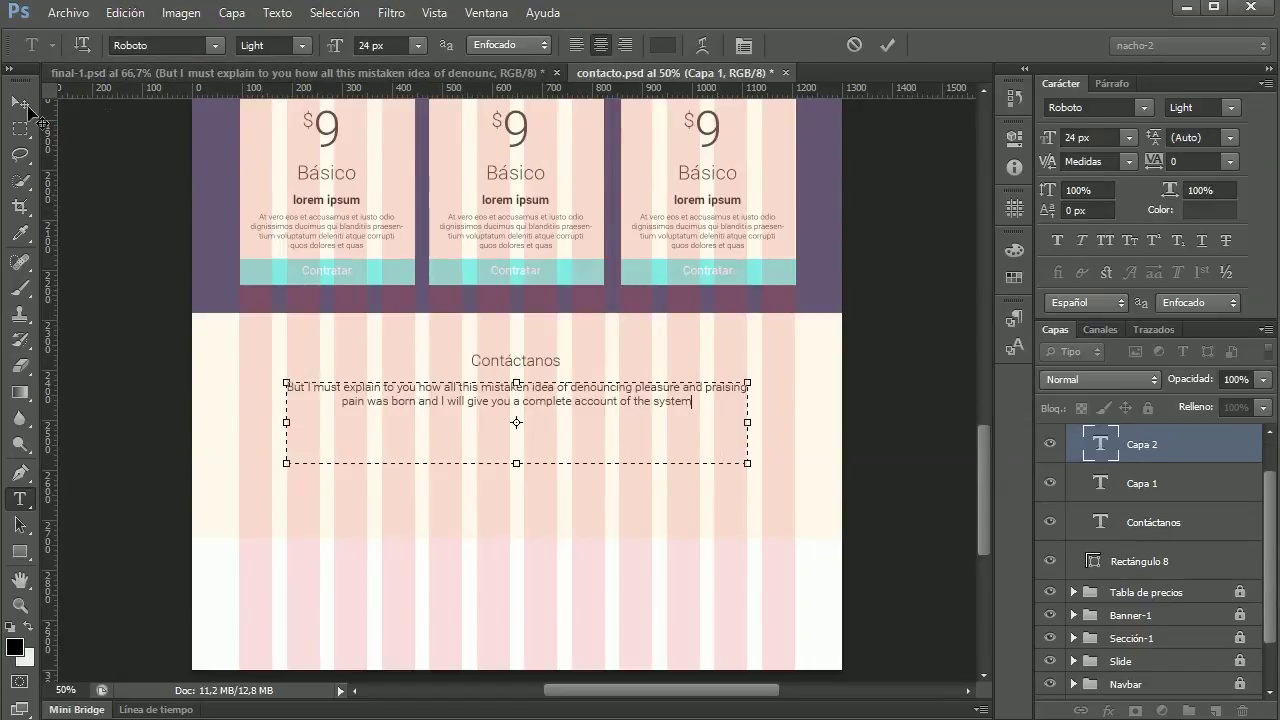
{"action": "left_click", "coordinate": [17, 106]}
{"action": "key", "text": "t"}
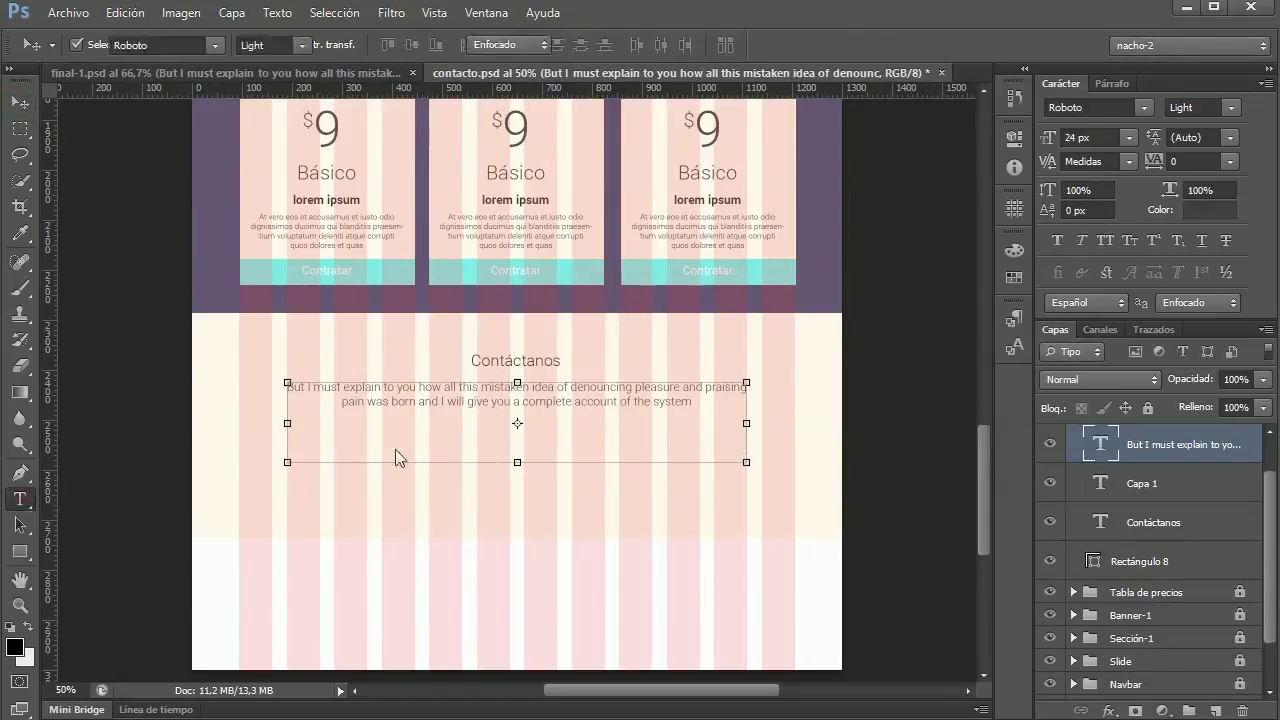
{"action": "left_click", "coordinate": [478, 402]}
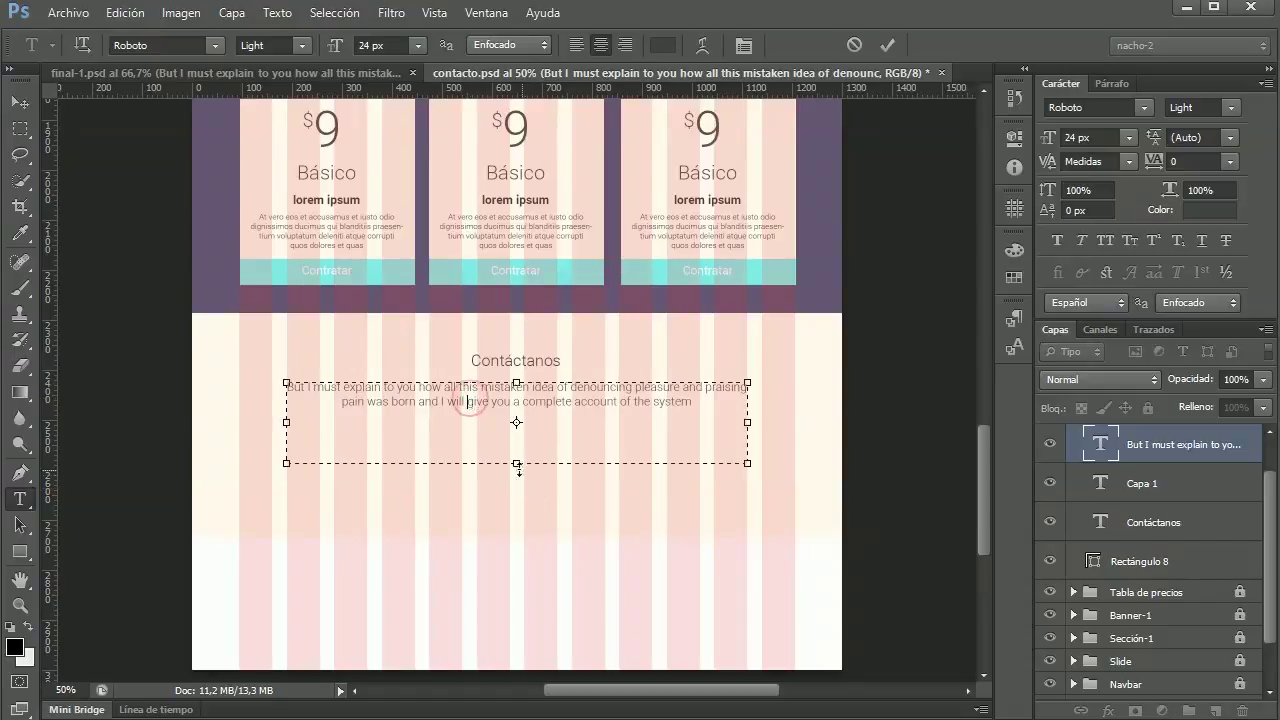
{"action": "left_click_drag", "start_coordinate": [517, 465], "coordinate": [520, 420]}
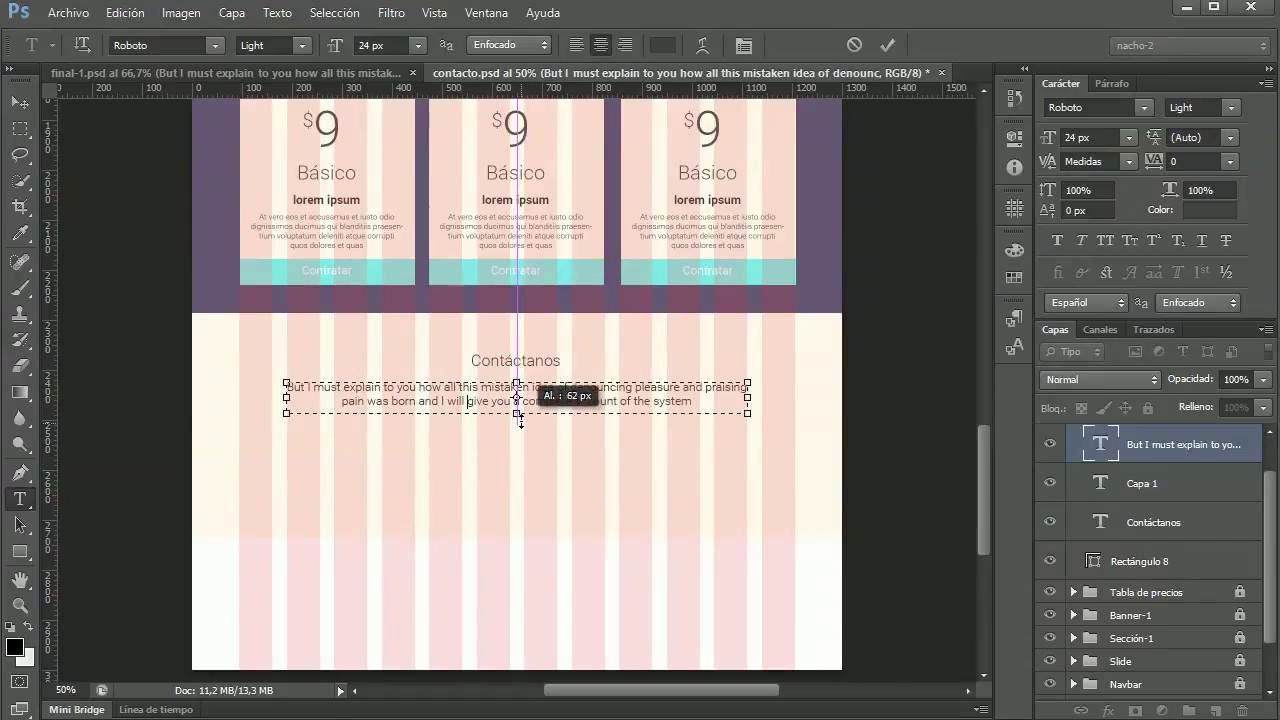
{"action": "left_click", "coordinate": [19, 102]}
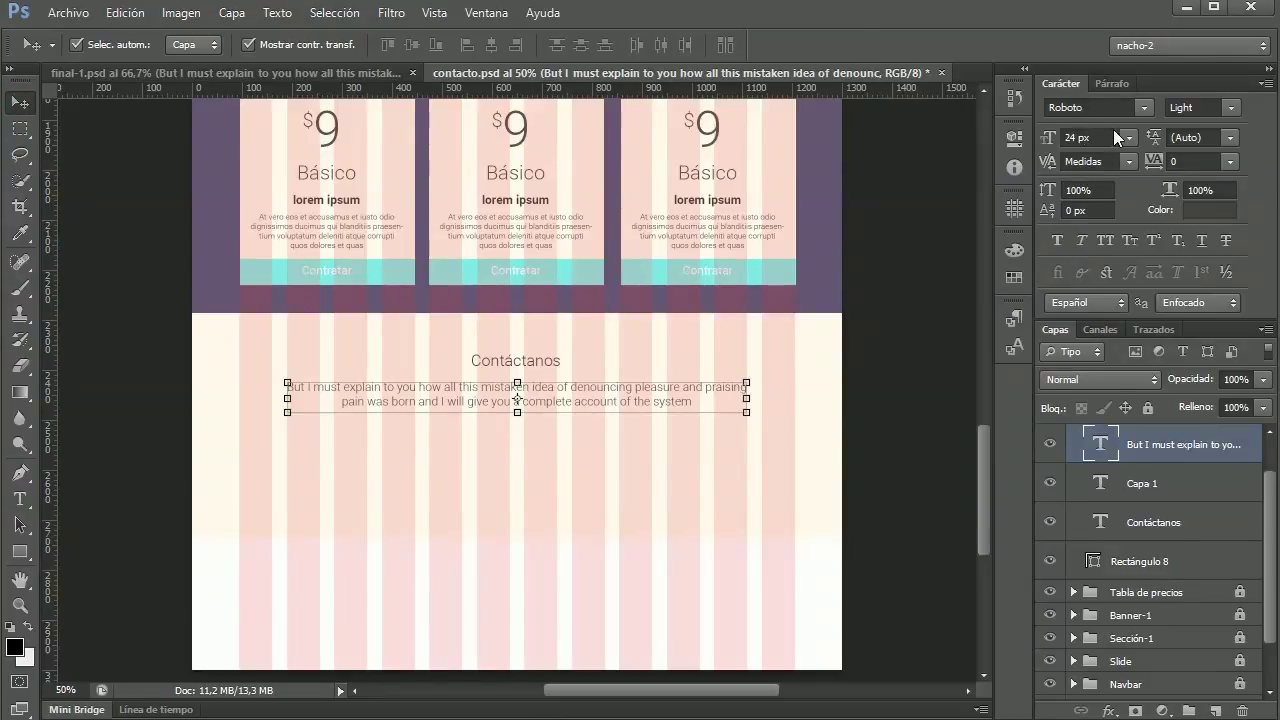
{"action": "key", "text": "Down"}
{"action": "key", "text": "Down"}
{"action": "key", "text": "Down"}
{"action": "key", "text": "Down"}
{"action": "key", "text": "Down"}
{"action": "key", "text": "Down"}
{"action": "key", "text": "Down"}
{"action": "key", "text": "Down"}
{"action": "key", "text": "Down"}
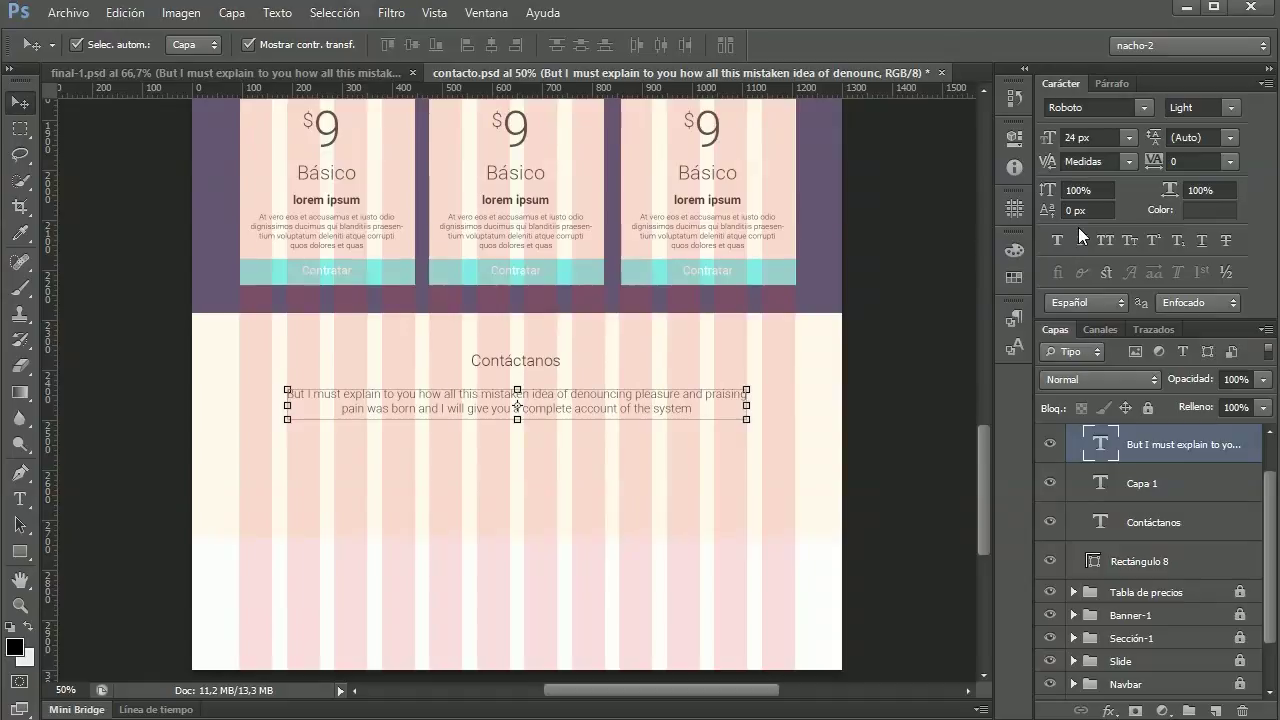
{"action": "key", "text": "ctrl+plus"}
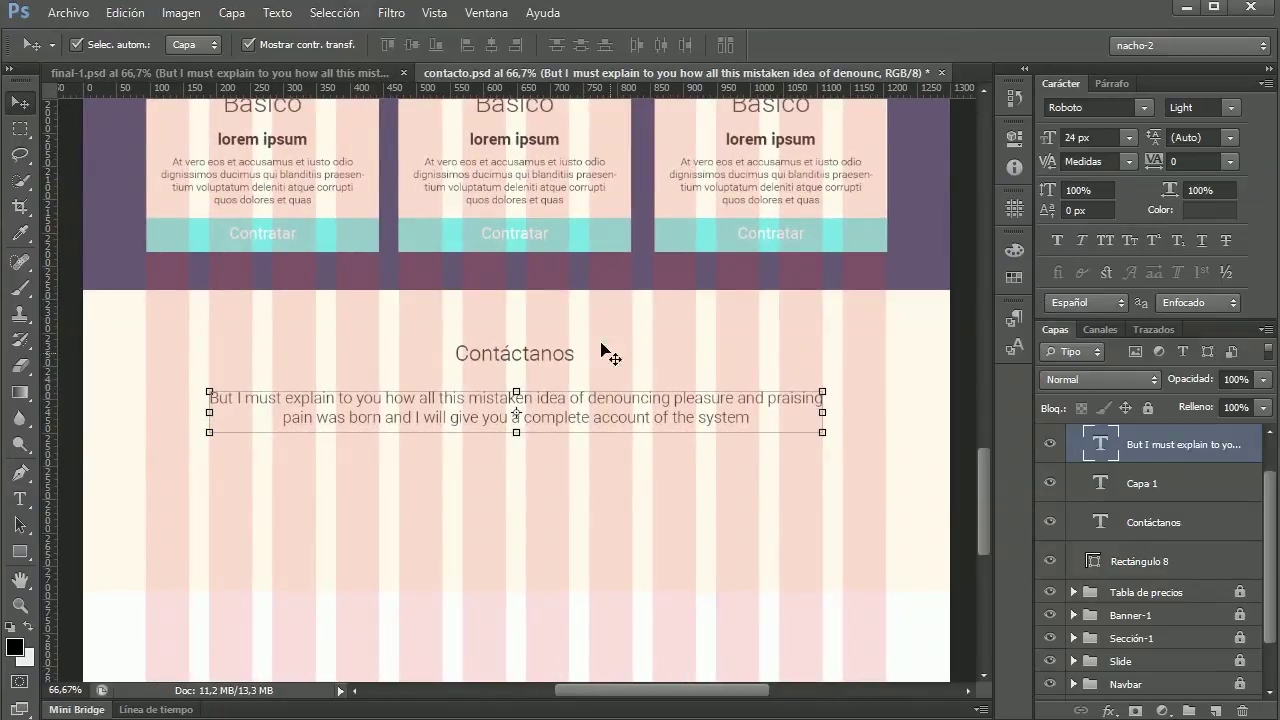
{"action": "scroll", "coordinate": [1177, 515], "scroll_direction": "up", "scroll_amount": 1}
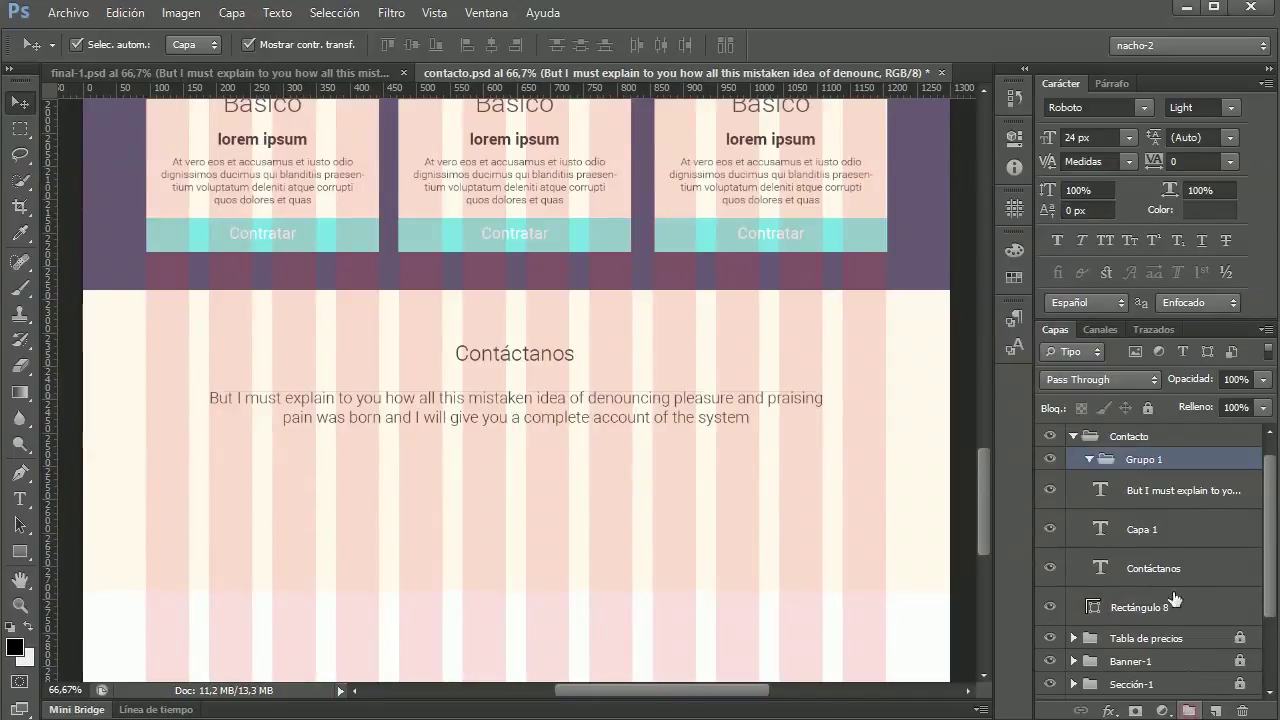
Step: Create a new group named 'Form' inside Contacto
{"action": "left_click", "coordinate": [1188, 710]}
{"action": "double_click", "coordinate": [1146, 460]}
{"action": "type", "text": "Form"}
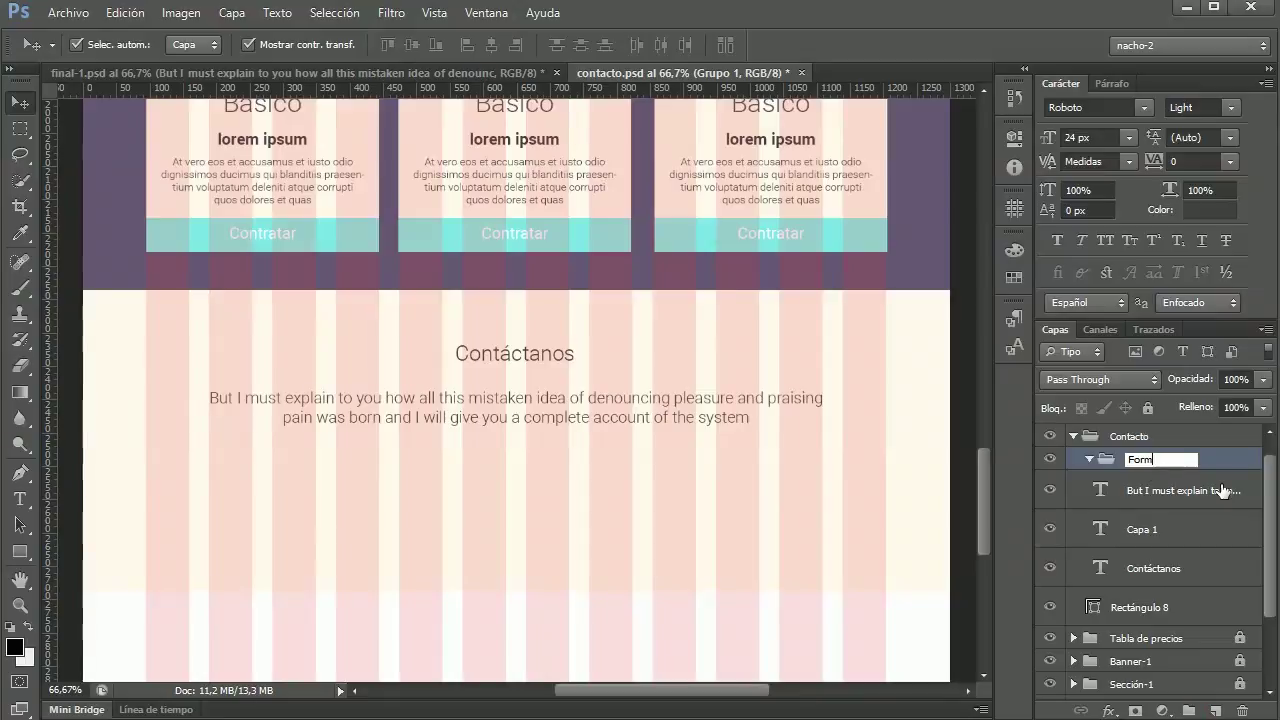
{"action": "key", "text": "Return"}
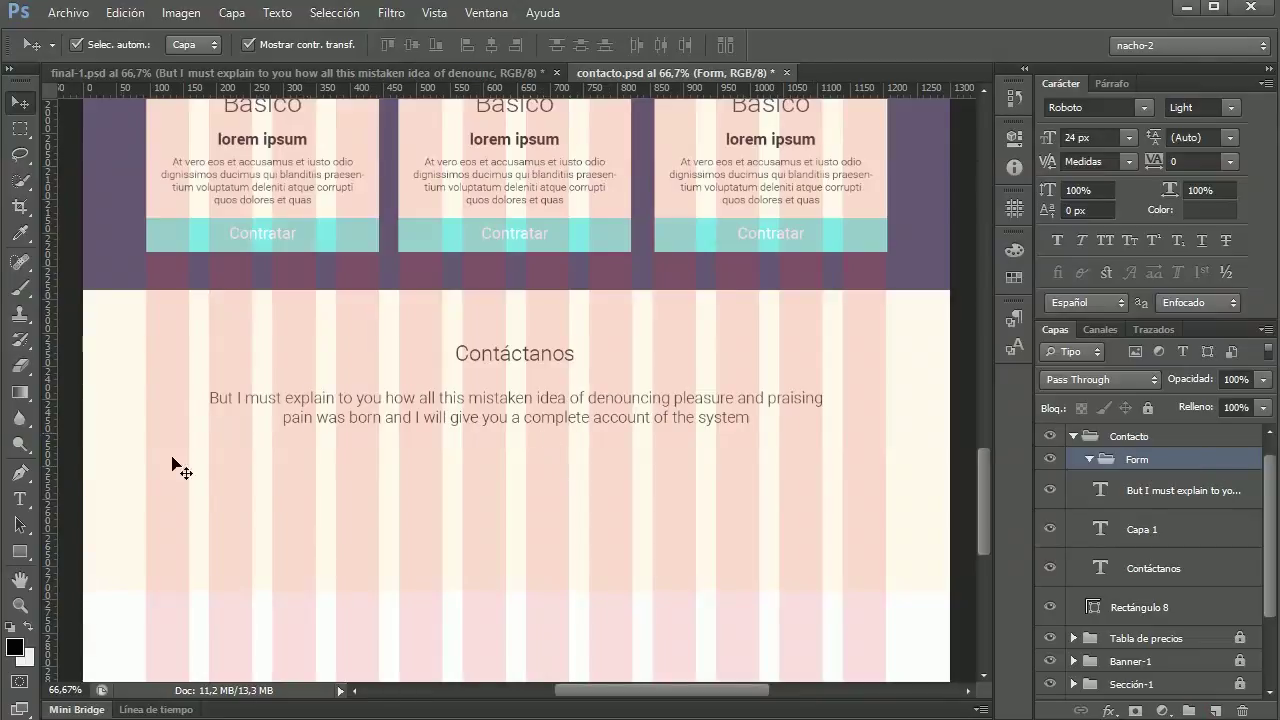
Step: Draw a rounded rectangle input field below the paragraph, no fill, dark grey outline
{"action": "left_click", "coordinate": [20, 552]}
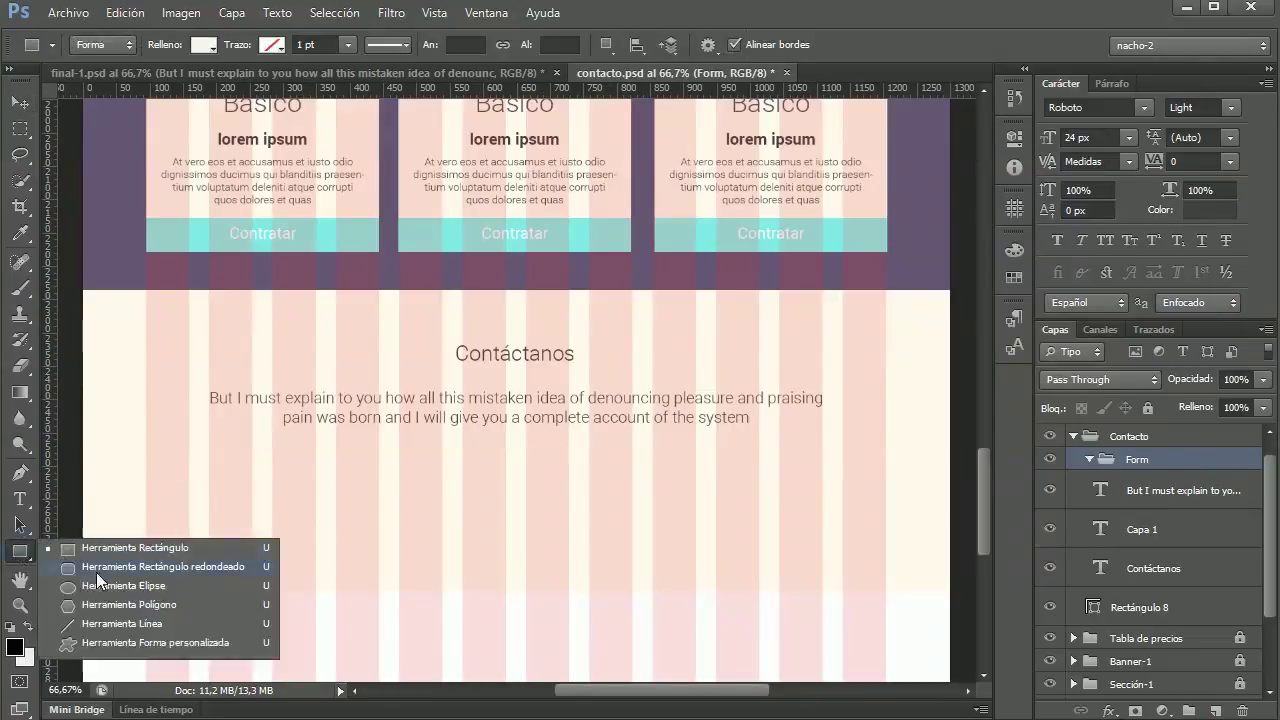
{"action": "left_click", "coordinate": [96, 570]}
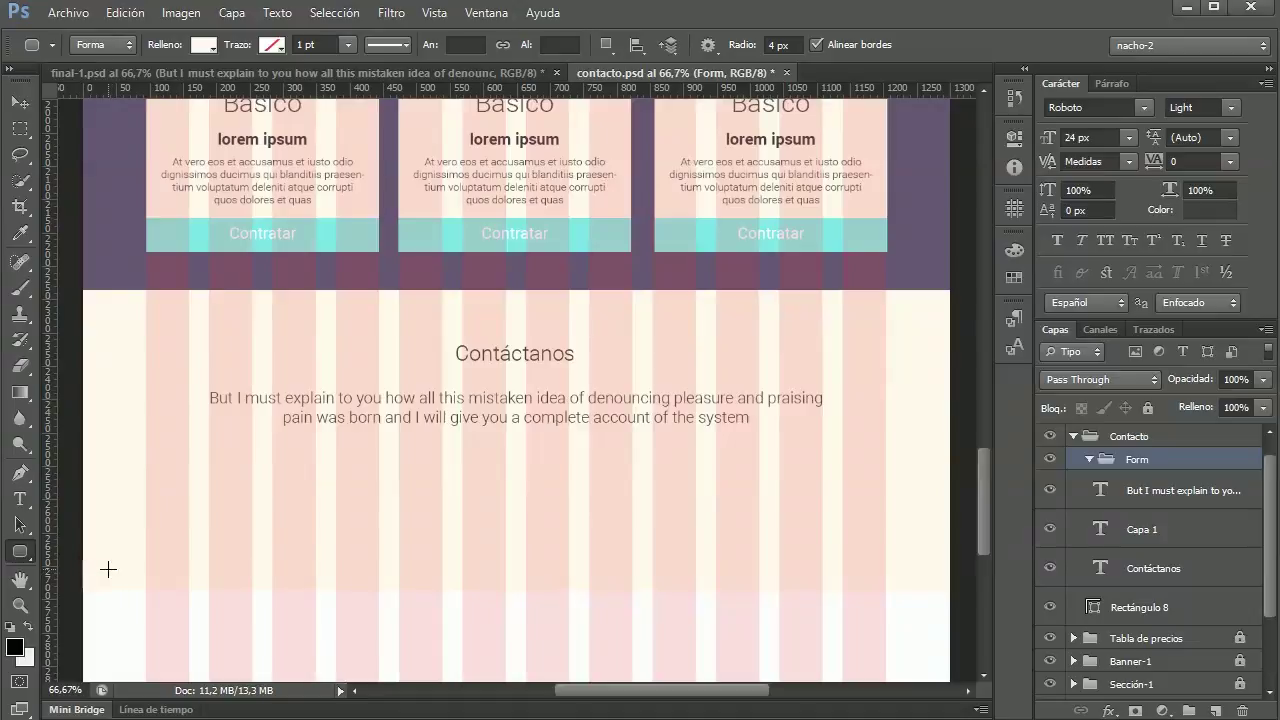
{"action": "left_click_drag", "start_coordinate": [210, 467], "coordinate": [376, 499]}
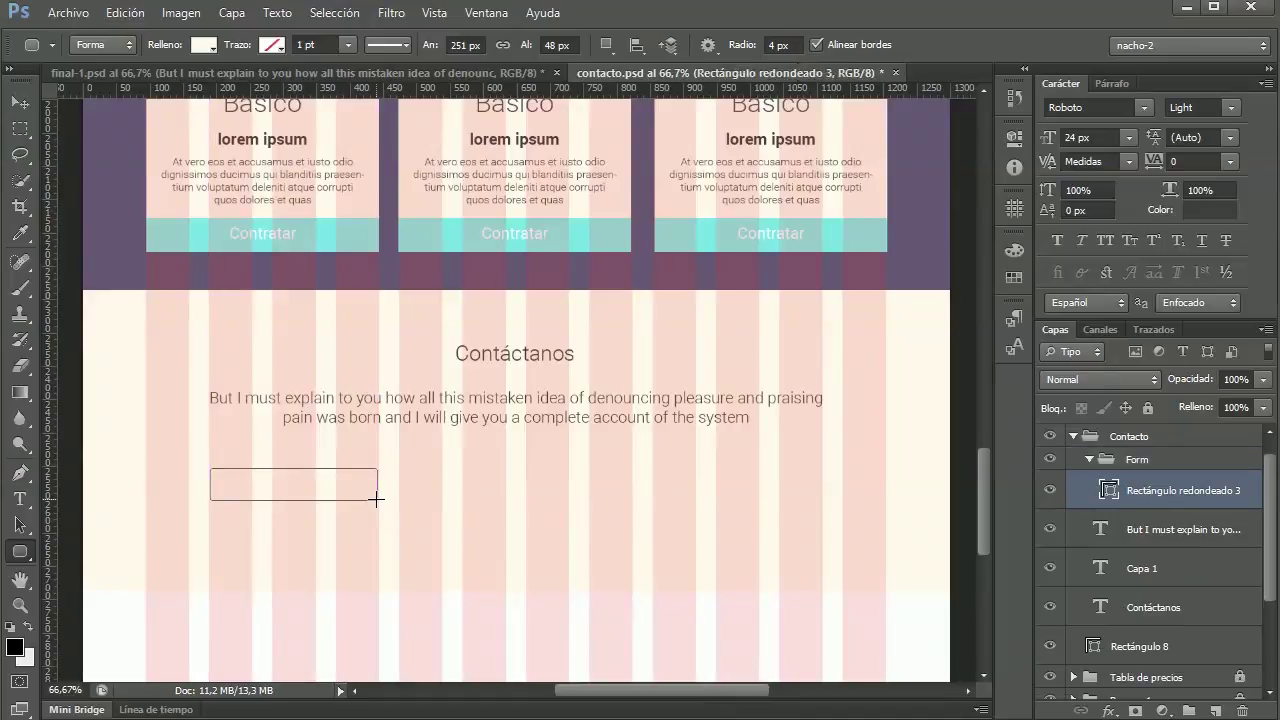
{"action": "left_click", "coordinate": [206, 42]}
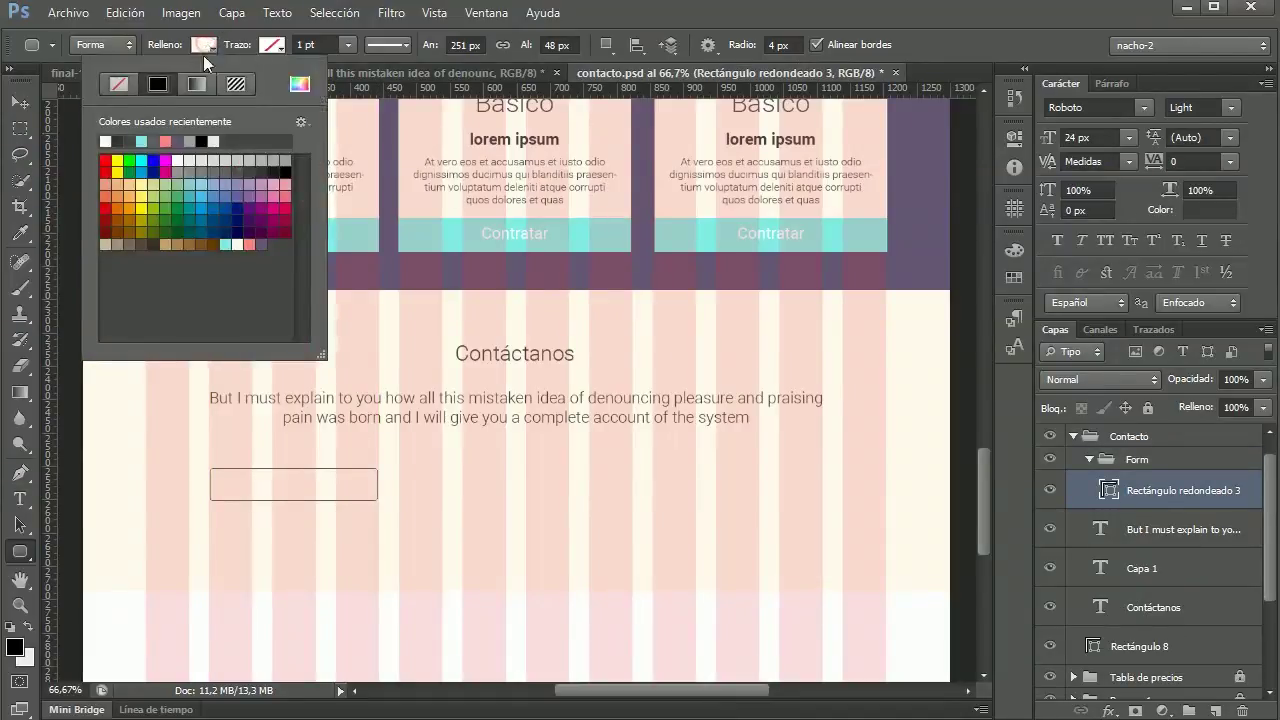
{"action": "left_click", "coordinate": [124, 85]}
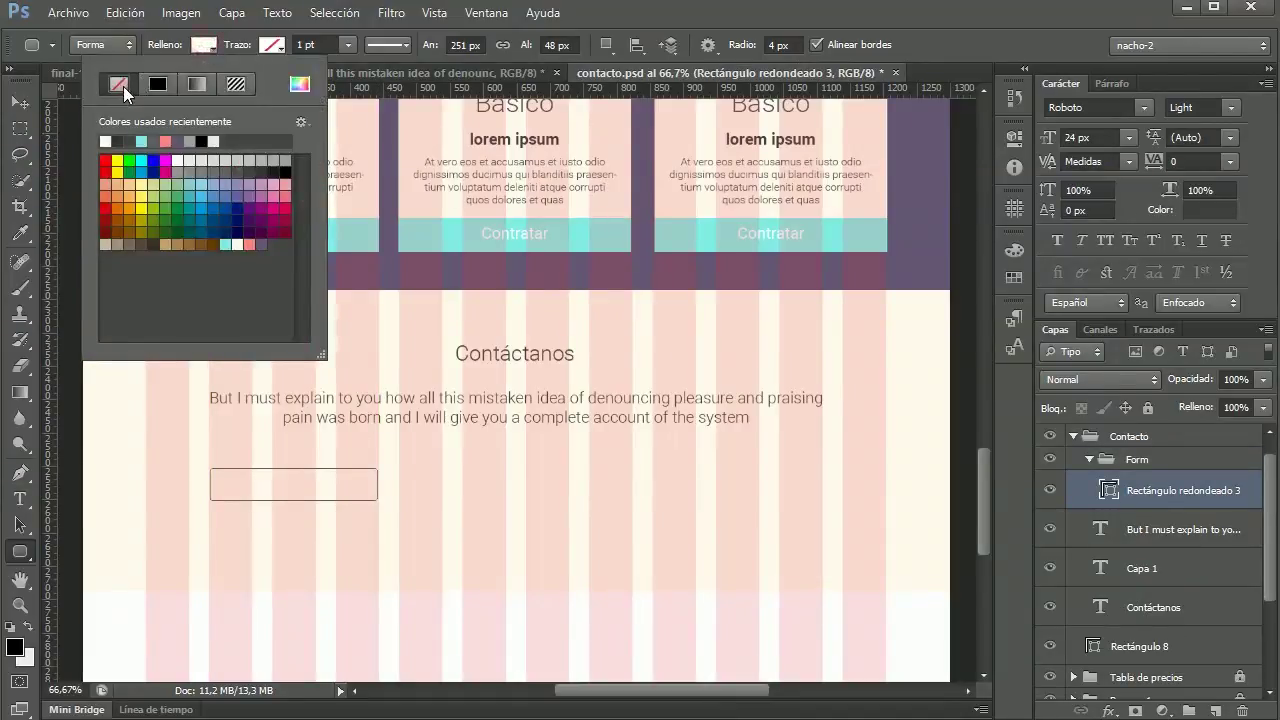
{"action": "left_click", "coordinate": [272, 44]}
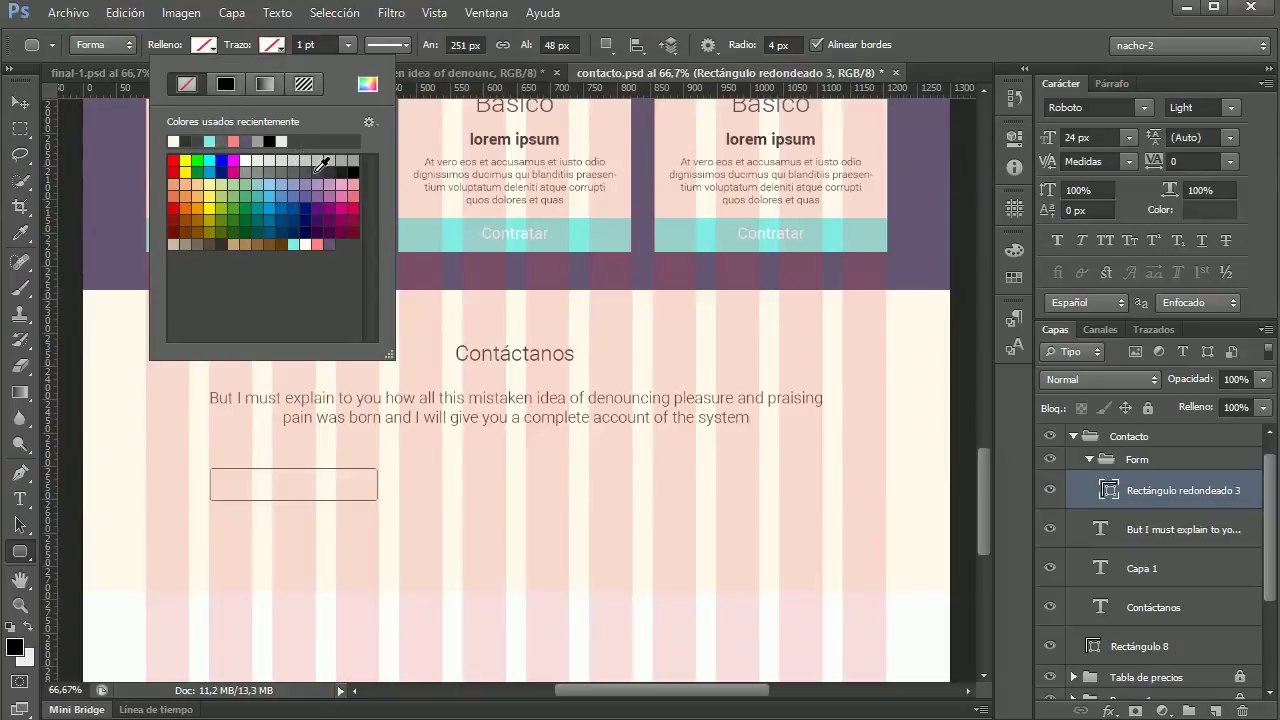
{"action": "left_click", "coordinate": [312, 169]}
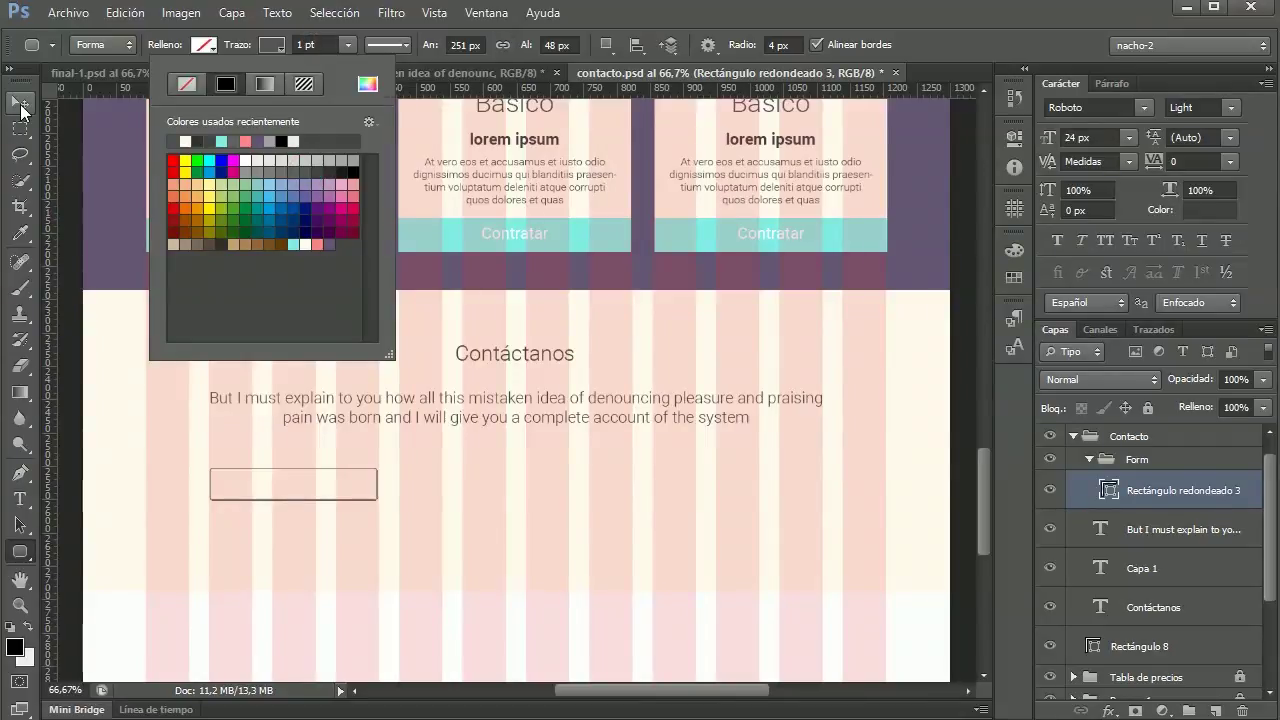
{"action": "left_click", "coordinate": [20, 110]}
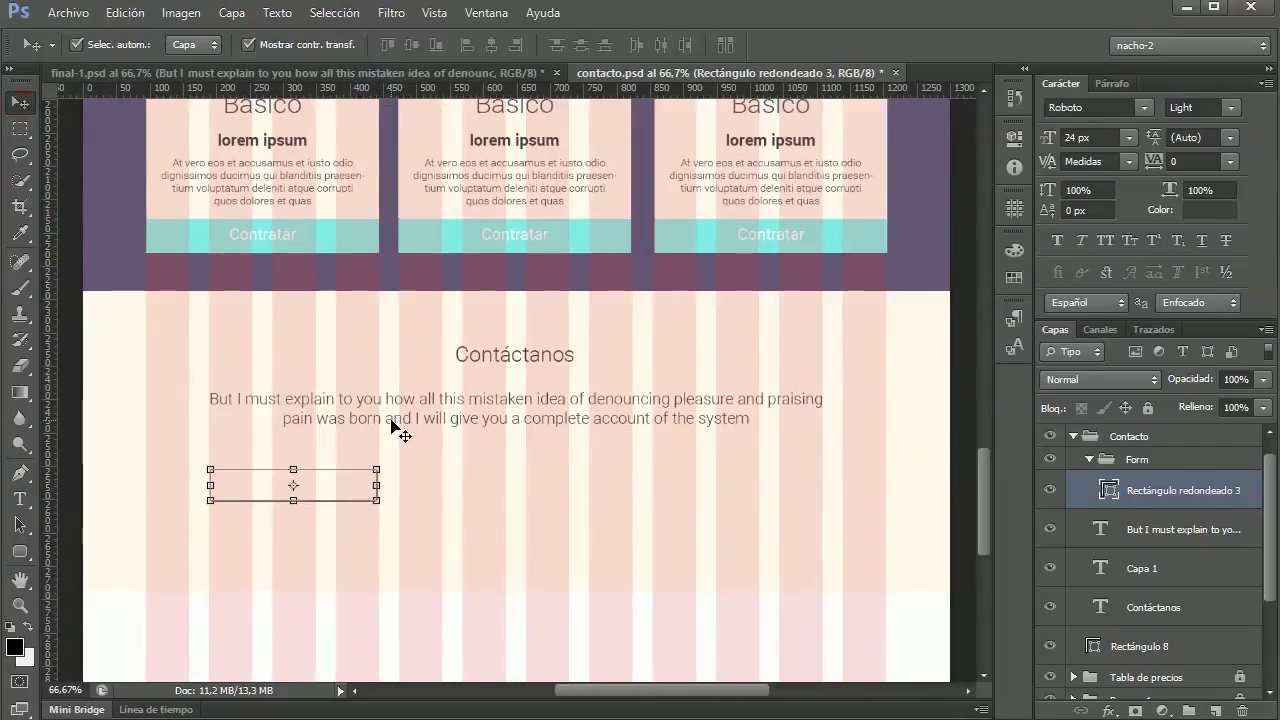
Step: Free-transform the input box slightly wider, to about 254 px
{"action": "key", "text": "ctrl+plus"}
{"action": "left_click_drag", "start_coordinate": [688, 693], "coordinate": [657, 693]}
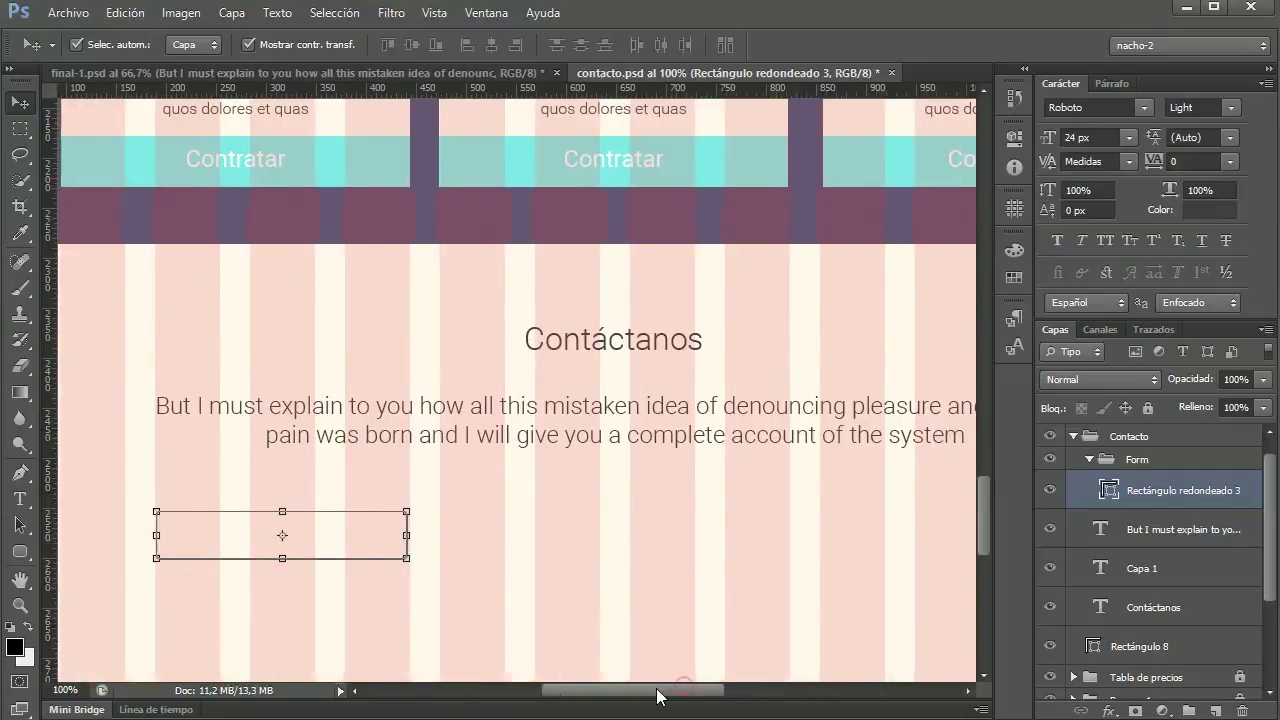
{"action": "left_click_drag", "start_coordinate": [457, 535], "coordinate": [462, 535]}
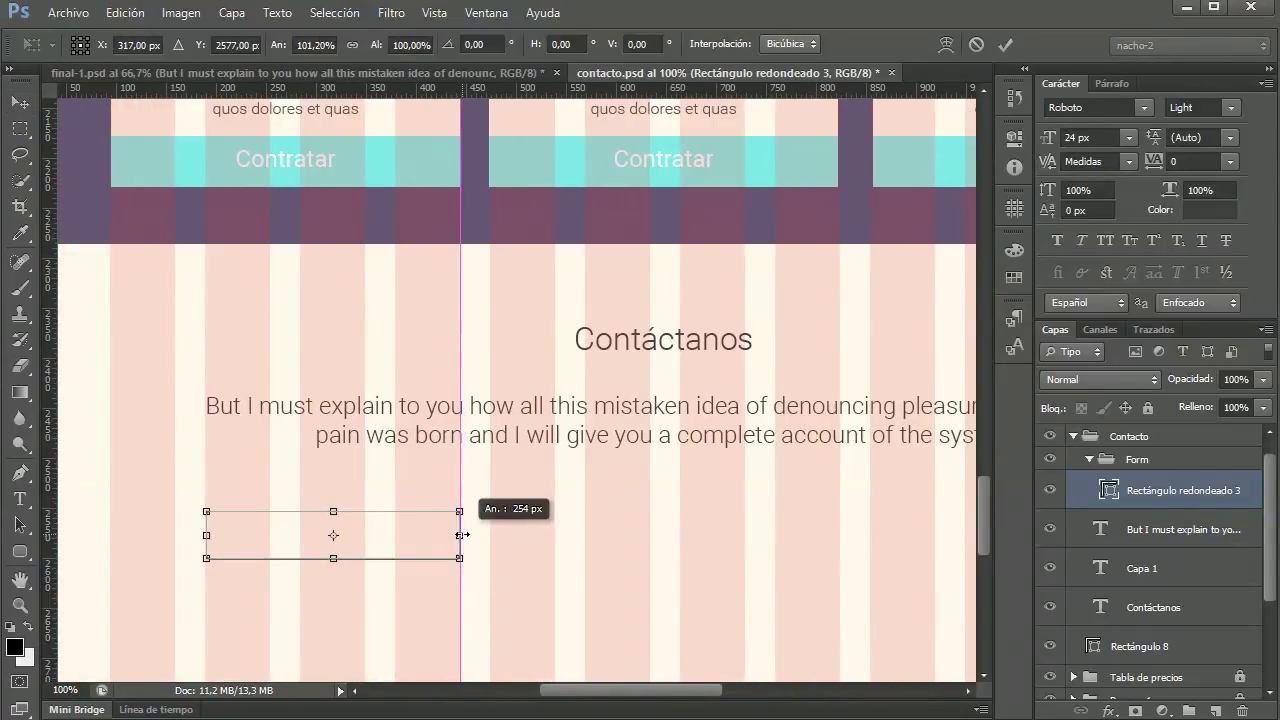
{"action": "left_click_drag", "start_coordinate": [462, 535], "coordinate": [459, 535]}
{"action": "left_click_drag", "start_coordinate": [206, 535], "coordinate": [206, 535]}
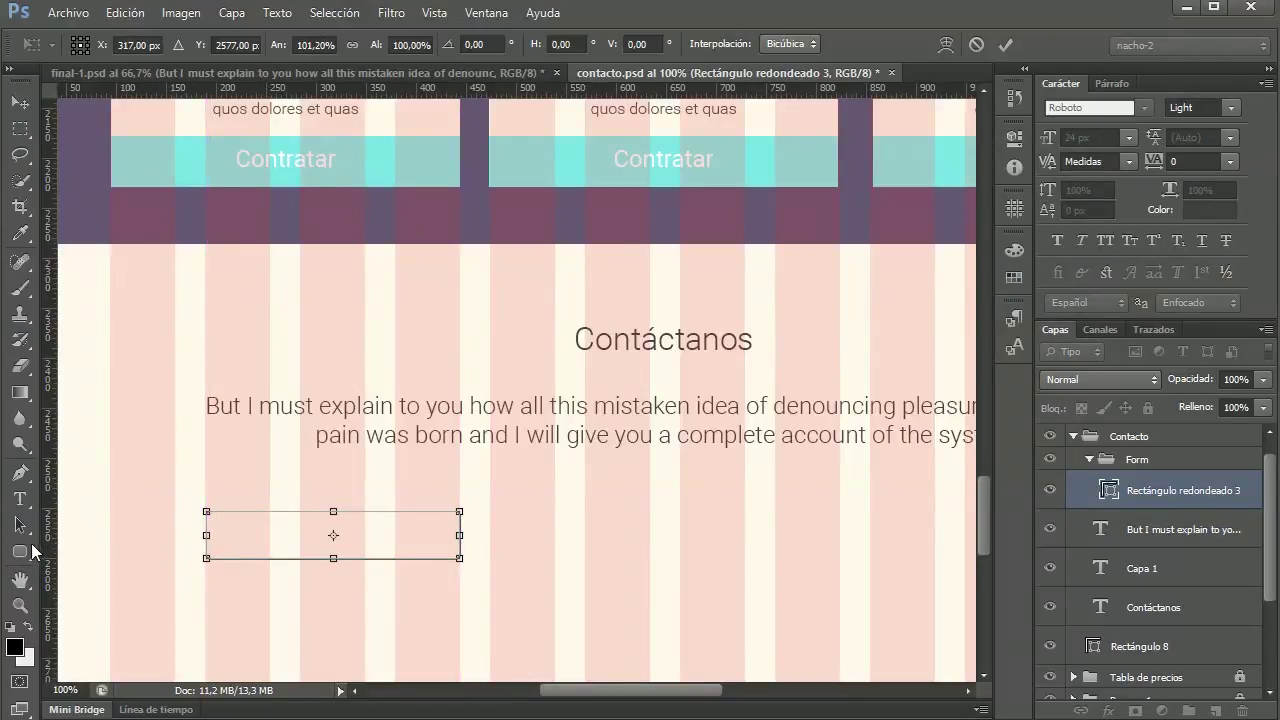
{"action": "left_click", "coordinate": [20, 102]}
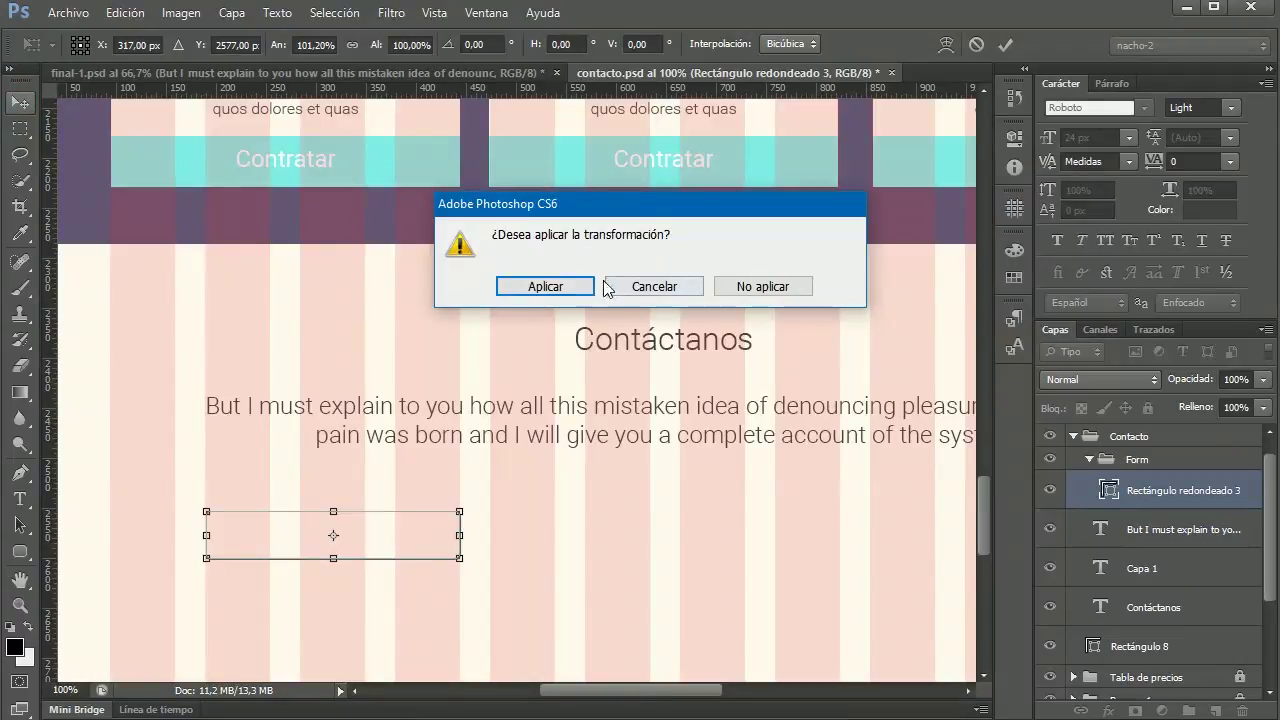
{"action": "left_click", "coordinate": [563, 287]}
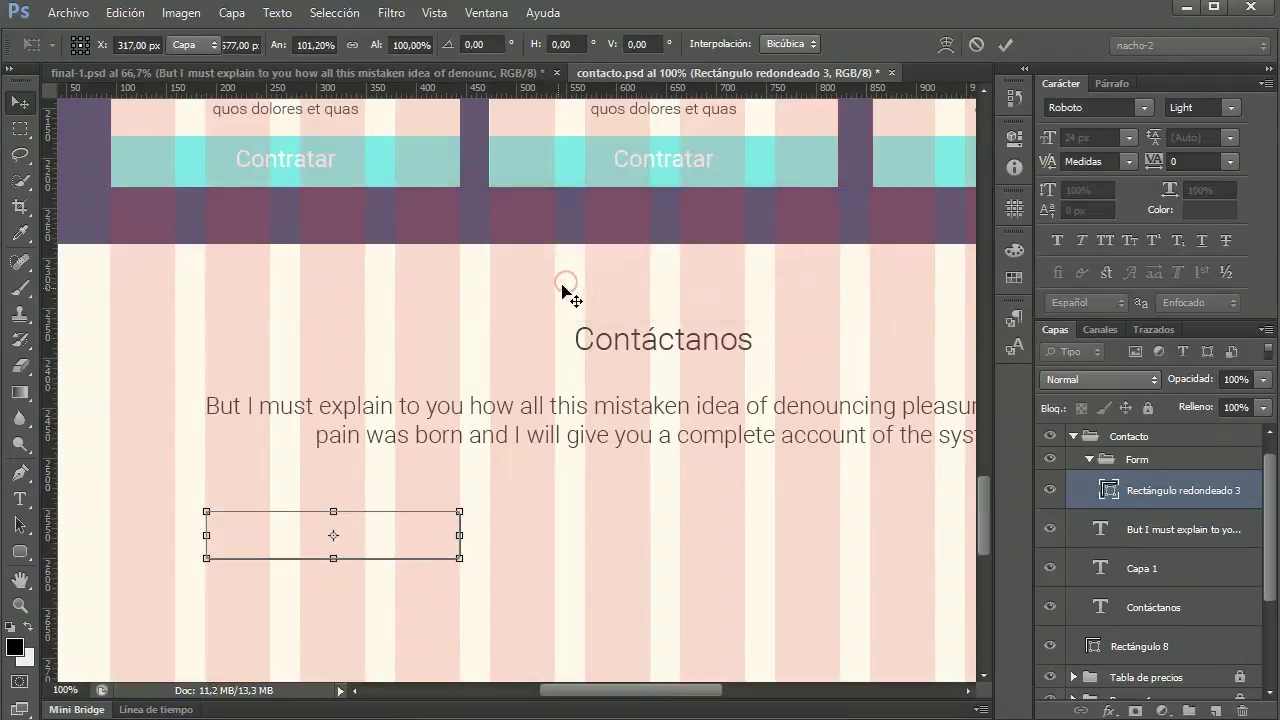
Step: Set the input box height to 38 px
{"action": "left_click", "coordinate": [20, 552]}
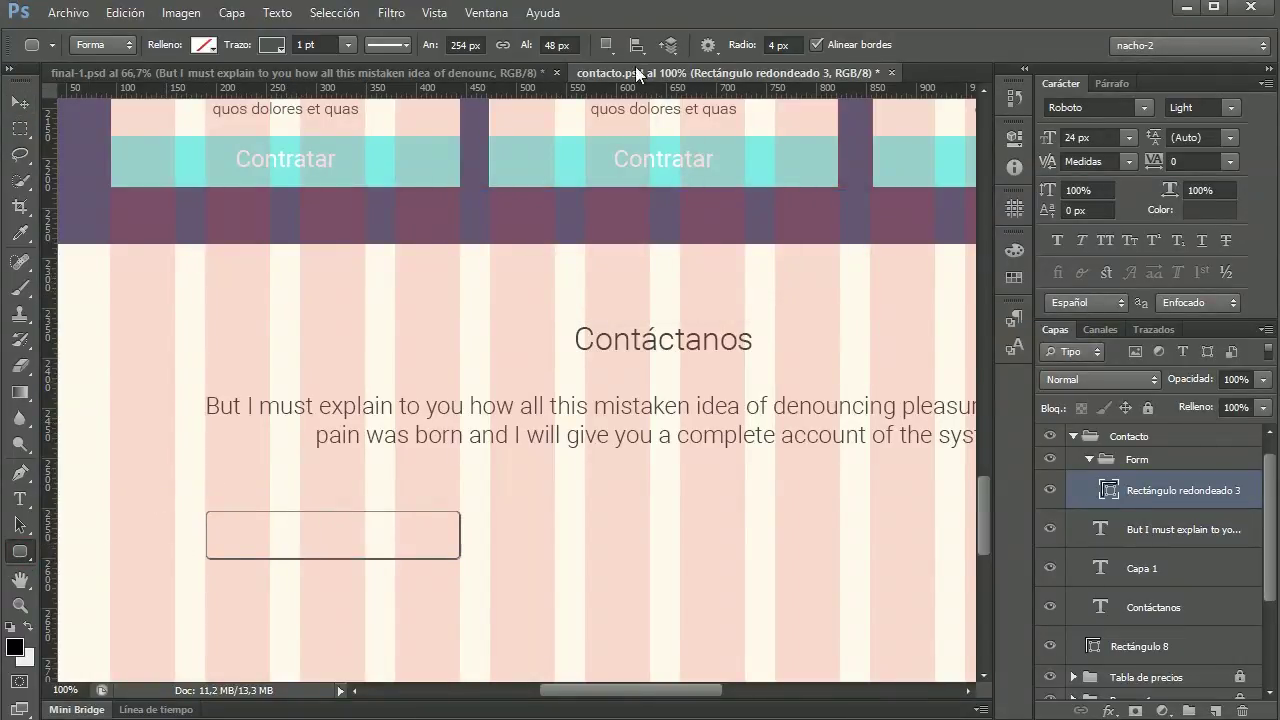
{"action": "left_click", "coordinate": [551, 44]}
{"action": "type", "text": "38"}
{"action": "key", "text": "Return"}
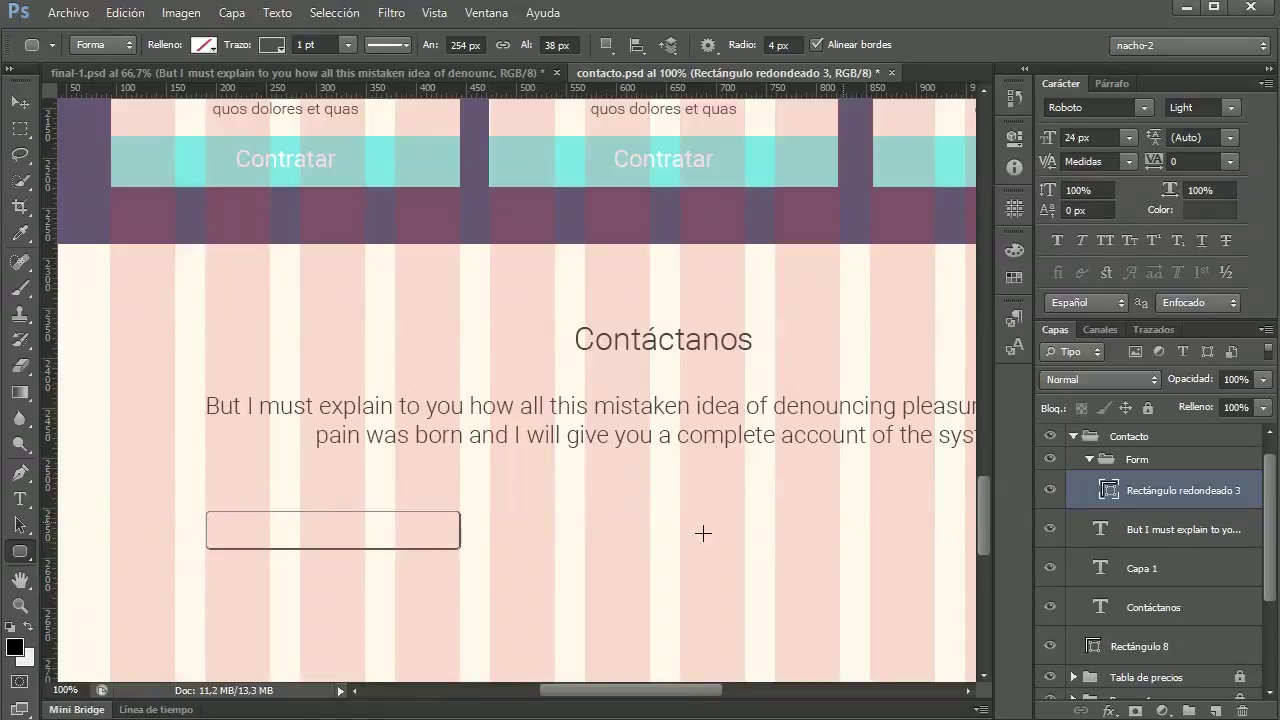
{"action": "double_click", "coordinate": [1162, 499]}
Step: Rename the box layer 'Nombre' and type a 'Nombre' label inside the box
{"action": "type", "text": "E"}
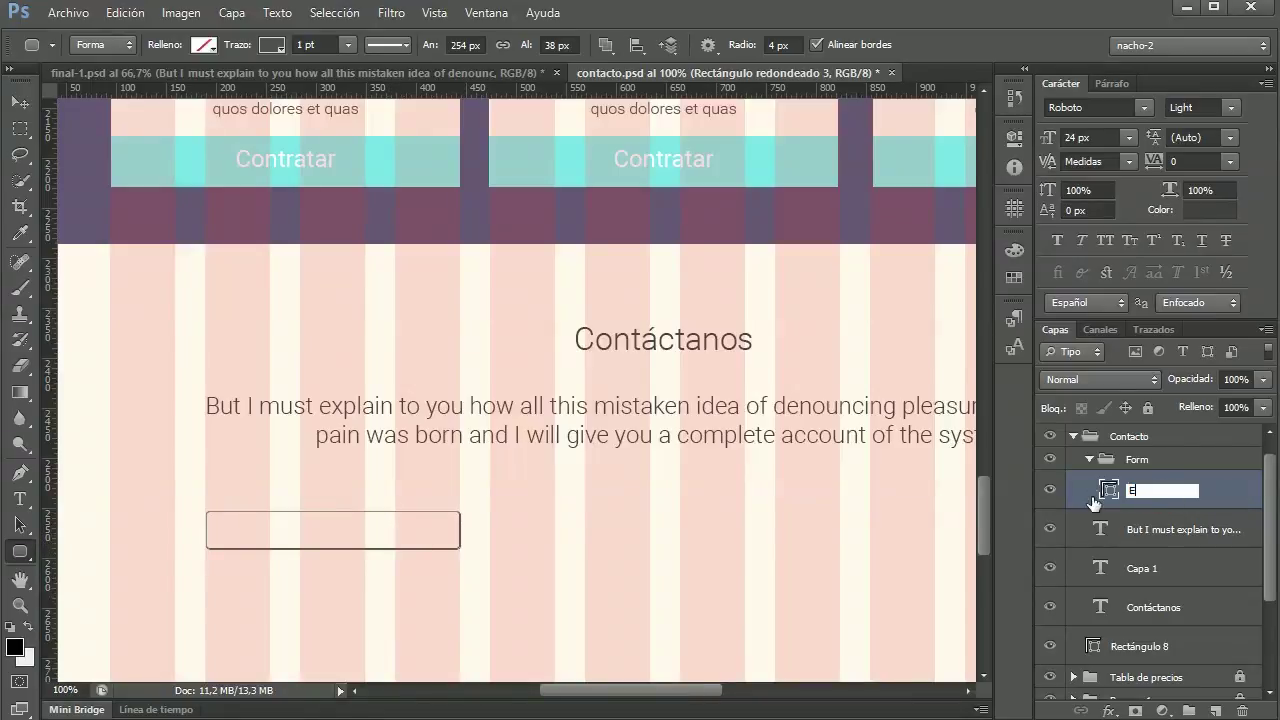
{"action": "type", "text": "mbre"}
{"action": "key", "text": "Return"}
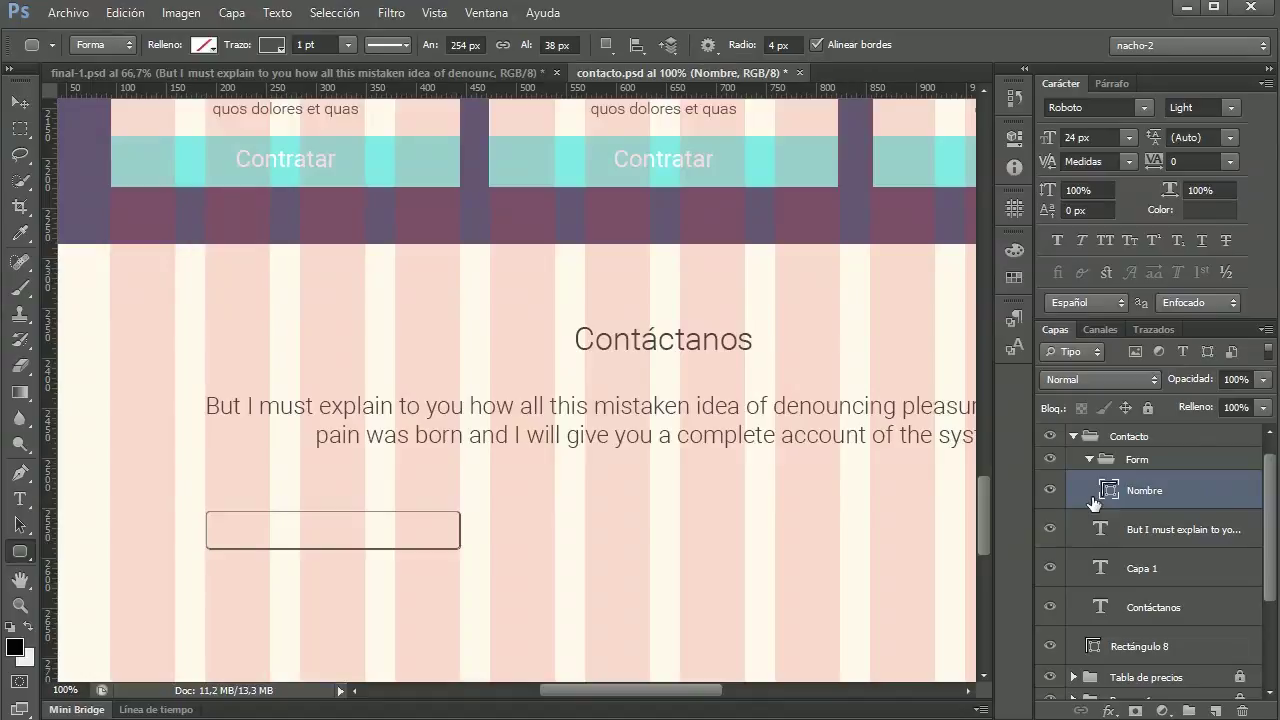
{"action": "left_click", "coordinate": [21, 503]}
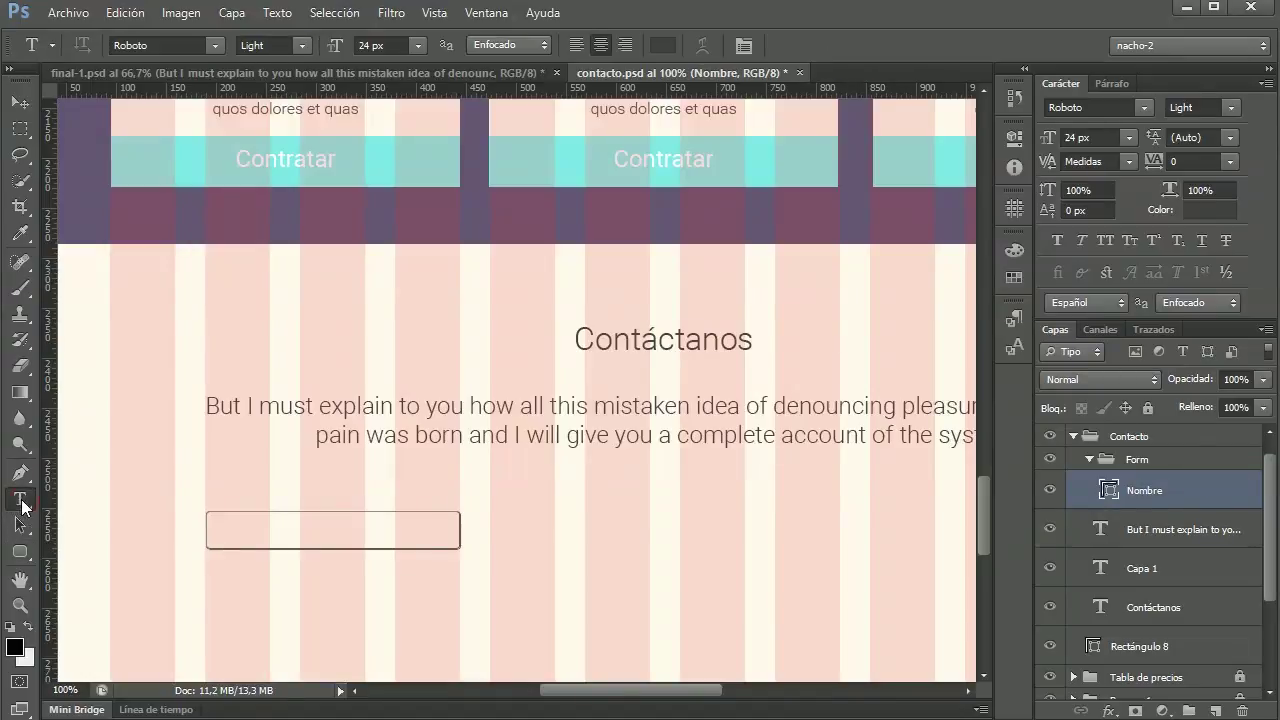
{"action": "left_click", "coordinate": [1216, 710]}
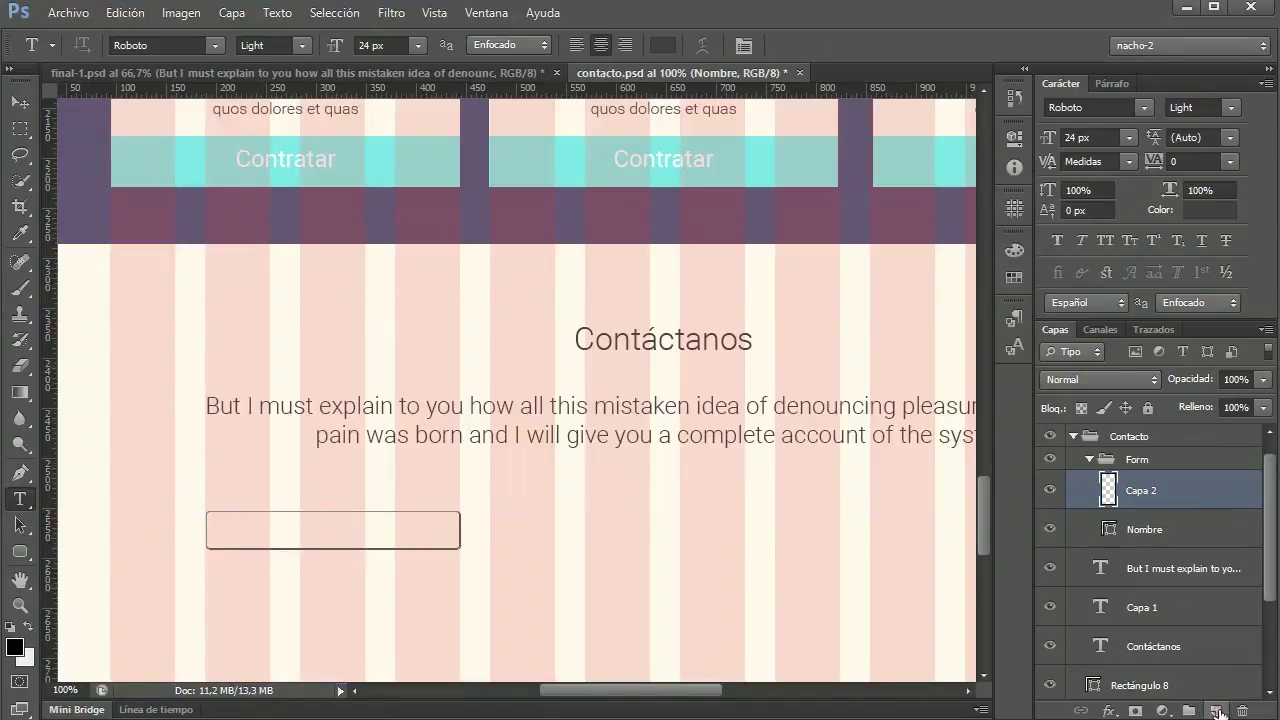
{"action": "left_click", "coordinate": [241, 530]}
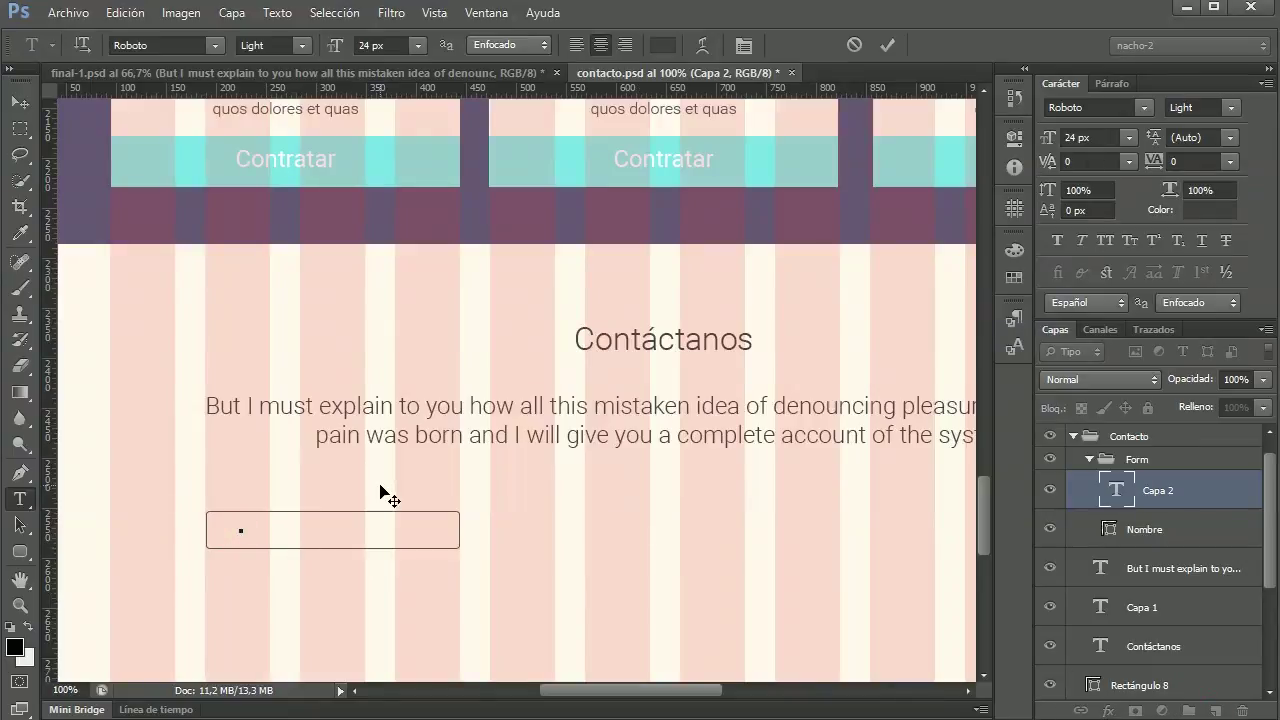
{"action": "type", "text": "Nombre"}
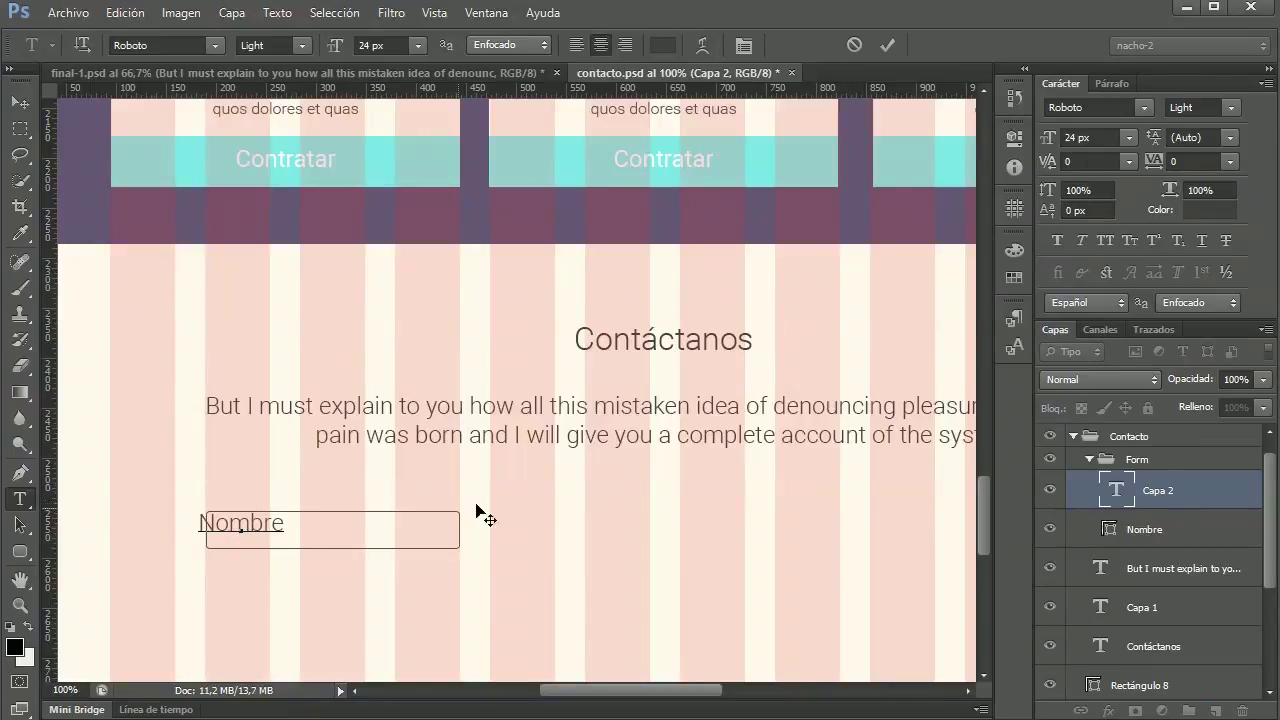
{"action": "left_click", "coordinate": [20, 102]}
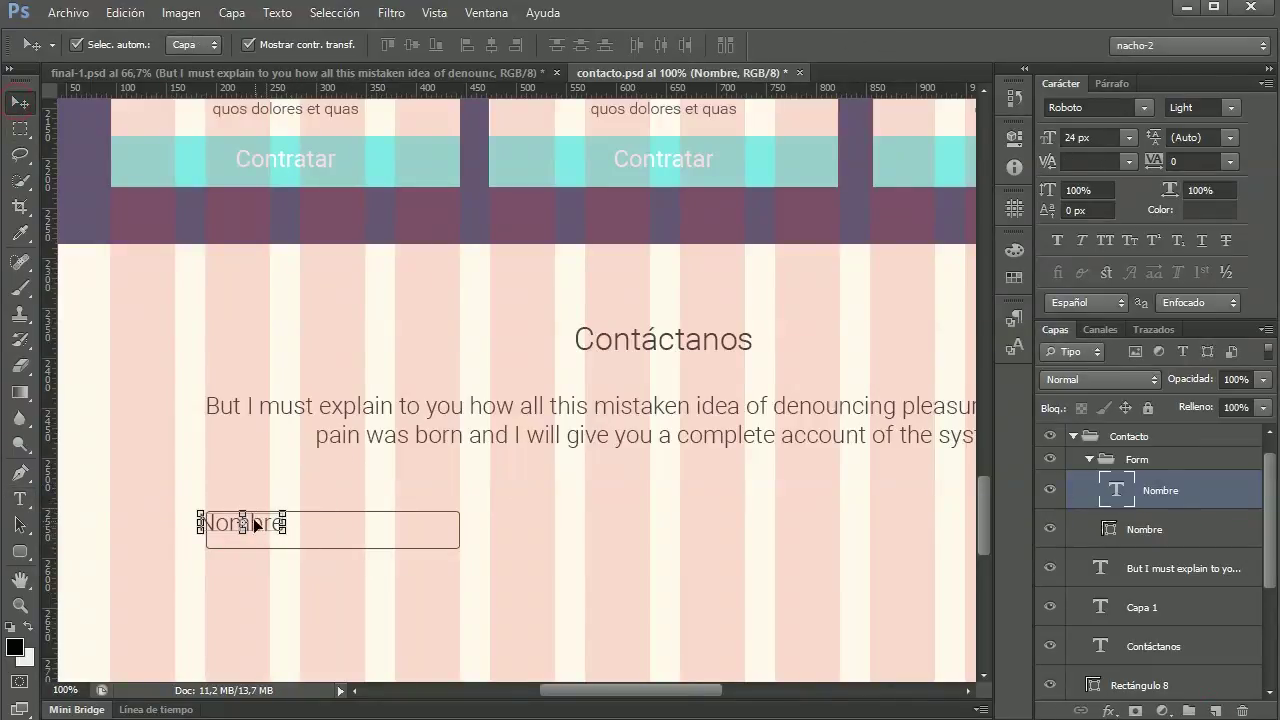
Step: Apply the p character style with overrides cleared, and inset the label vertically centred
{"action": "left_click", "coordinate": [1013, 347]}
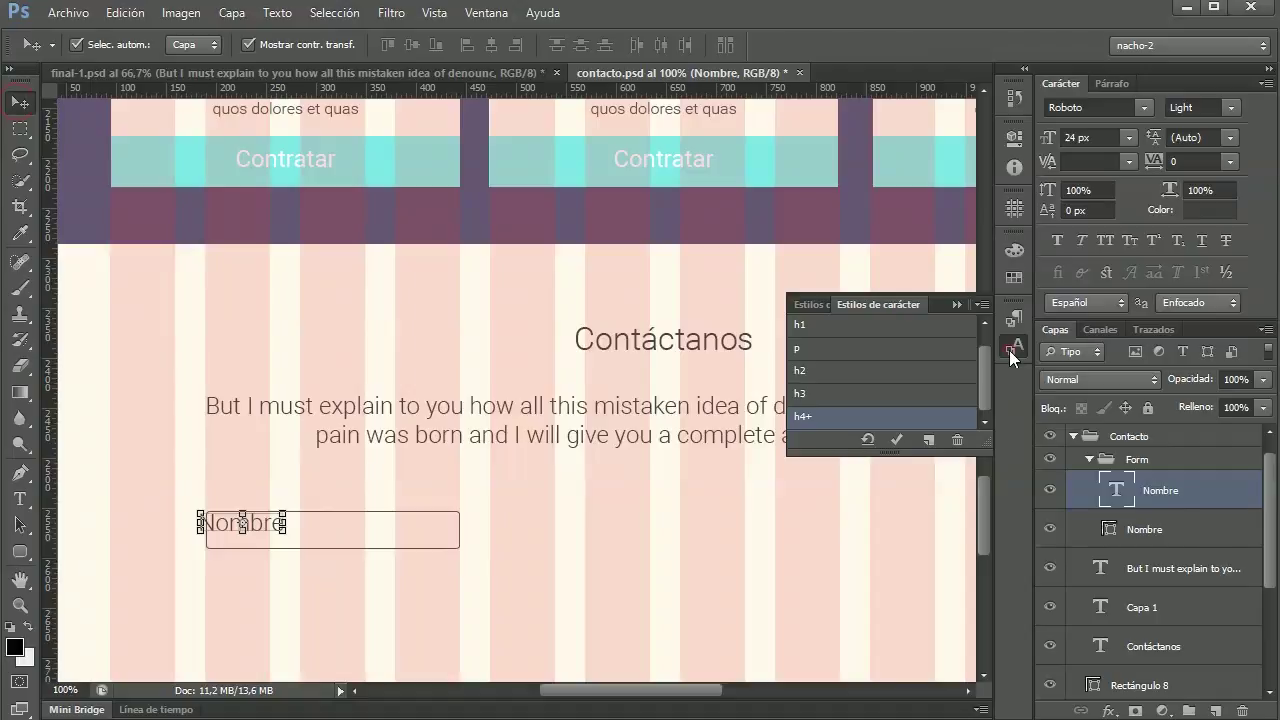
{"action": "left_click", "coordinate": [817, 350]}
{"action": "left_click", "coordinate": [867, 441]}
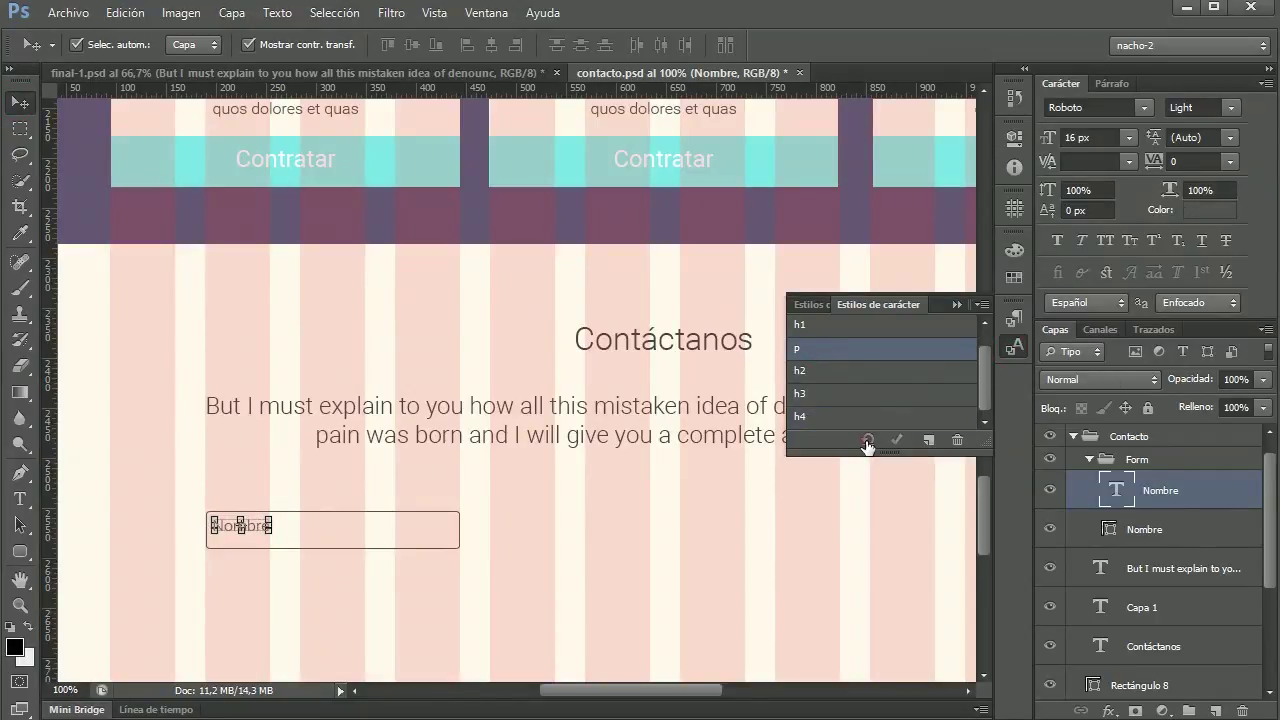
{"action": "left_click_drag", "start_coordinate": [253, 533], "coordinate": [263, 536]}
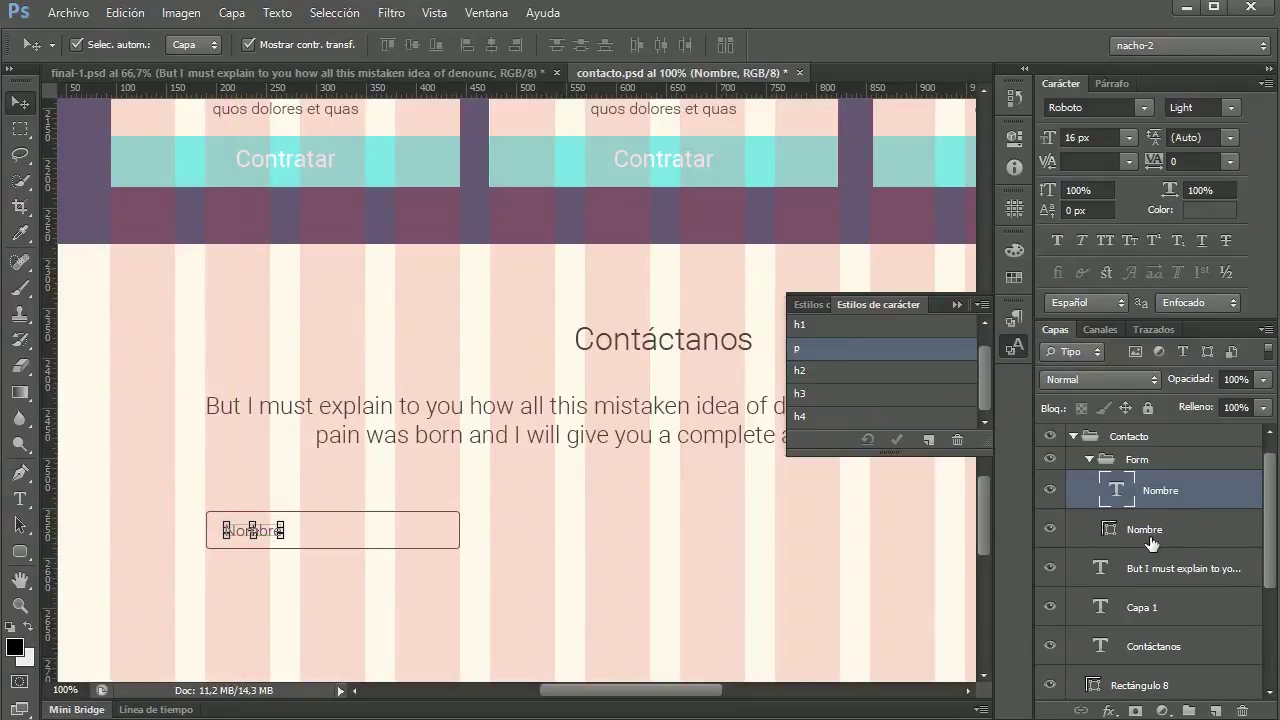
{"action": "left_click", "coordinate": [1145, 529], "text": "shift"}
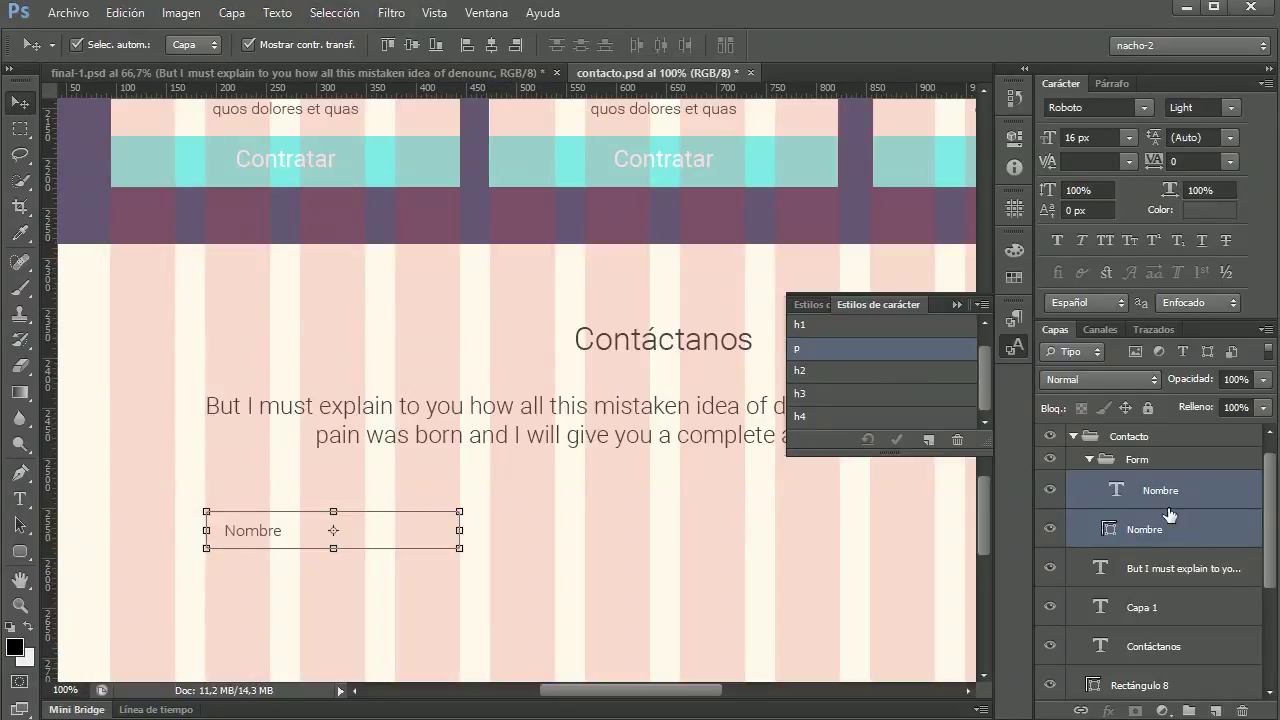
{"action": "left_click", "coordinate": [261, 529]}
{"action": "key", "text": "Right"}
{"action": "key", "text": "Right"}
{"action": "key", "text": "Right"}
{"action": "key", "text": "Right"}
{"action": "key", "text": "Right"}
{"action": "key", "text": "Right"}
{"action": "key", "text": "Right"}
{"action": "key", "text": "Right"}
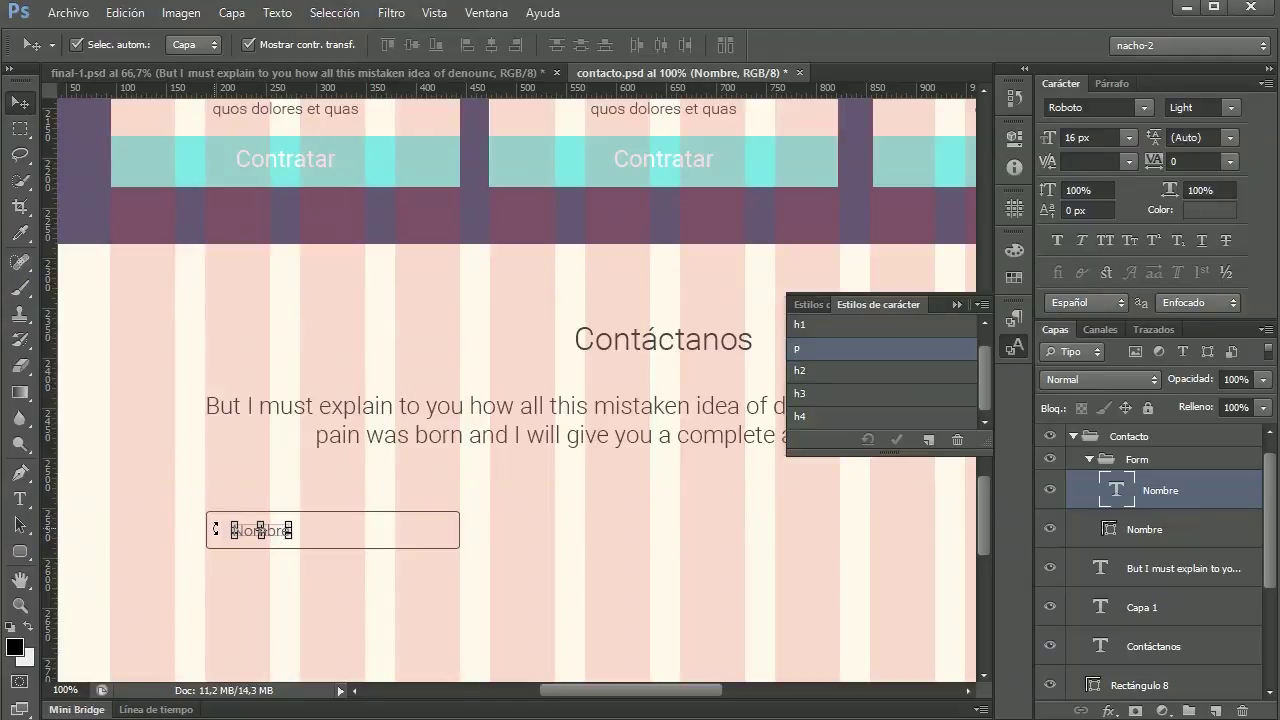
{"action": "key", "text": "Right"}
{"action": "key", "text": "Right"}
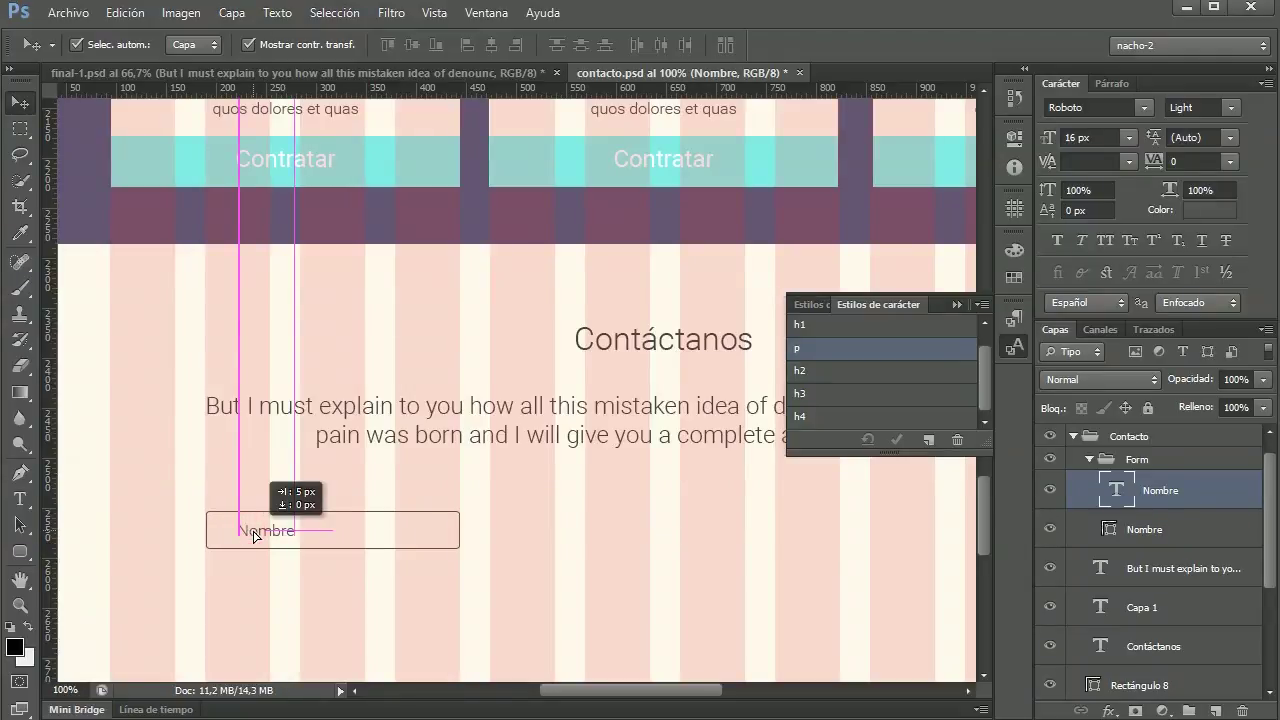
{"action": "left_click_drag", "start_coordinate": [253, 536], "coordinate": [240, 540]}
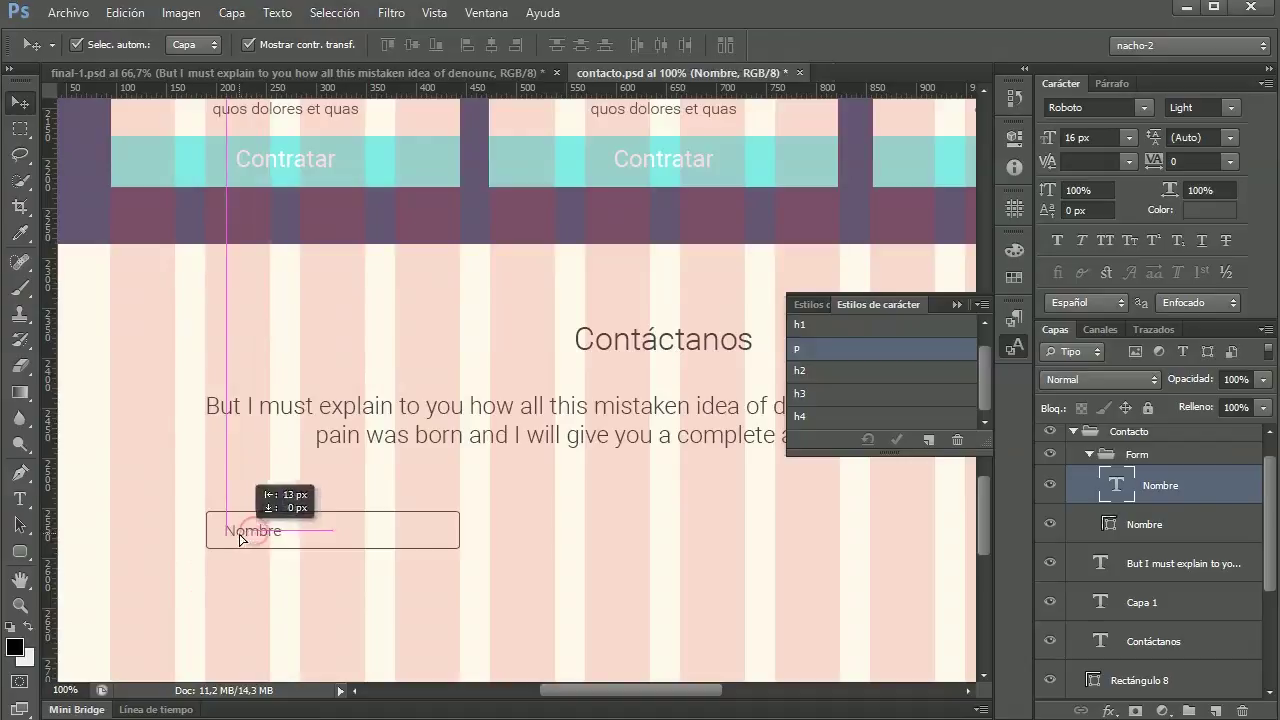
{"action": "left_click", "coordinate": [179, 564]}
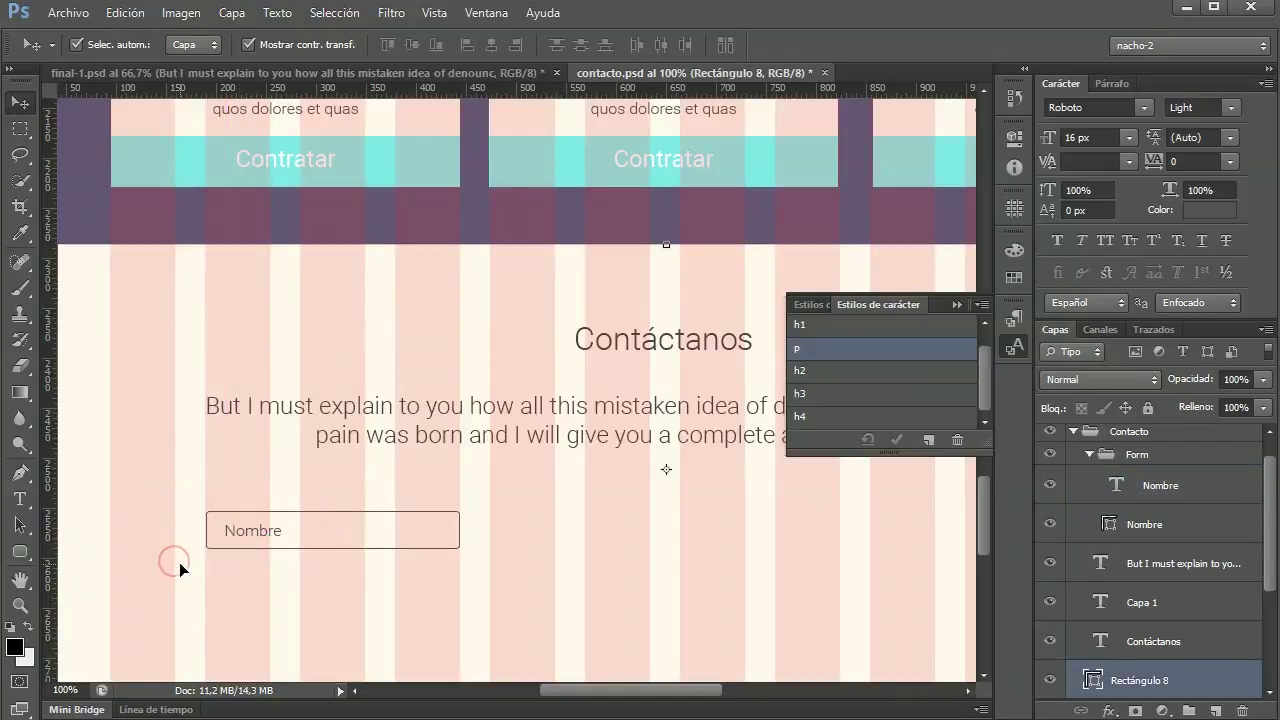
Step: Duplicate the Nombre box and label layers
{"action": "left_click", "coordinate": [245, 531]}
{"action": "left_click", "coordinate": [1166, 523]}
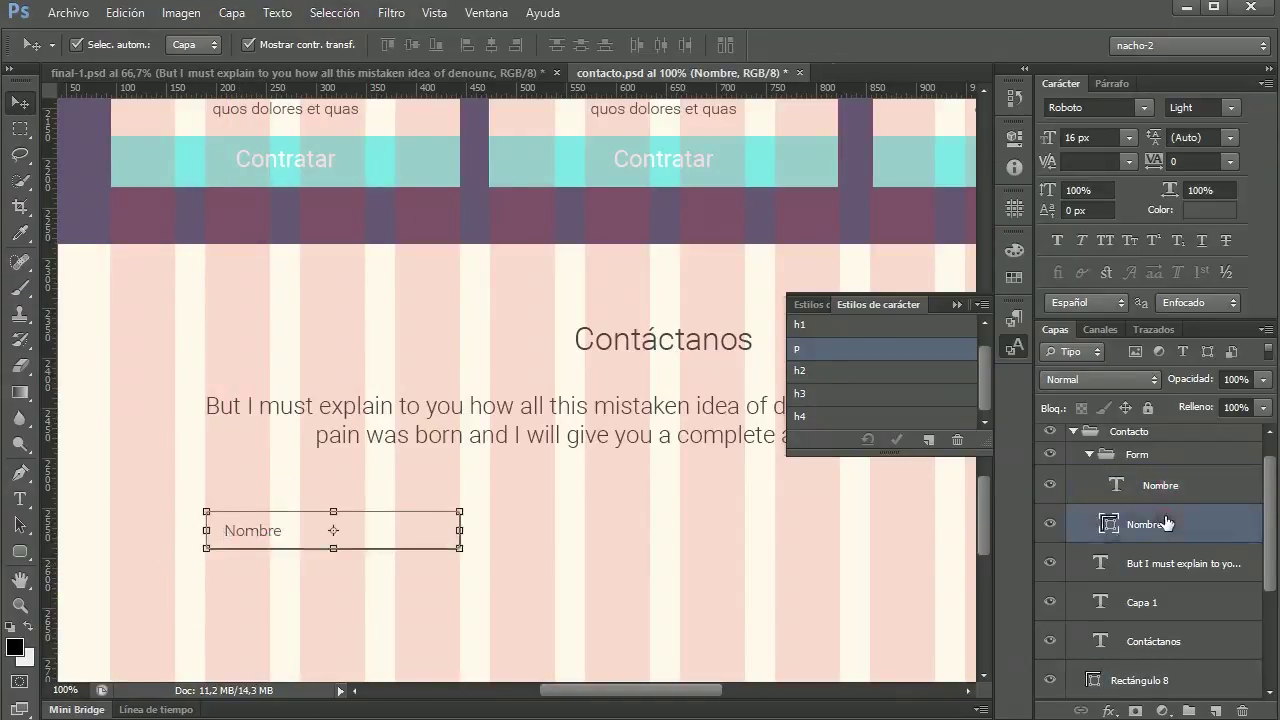
{"action": "left_click", "coordinate": [1160, 486], "text": "ctrl"}
{"action": "right_click", "coordinate": [1160, 486]}
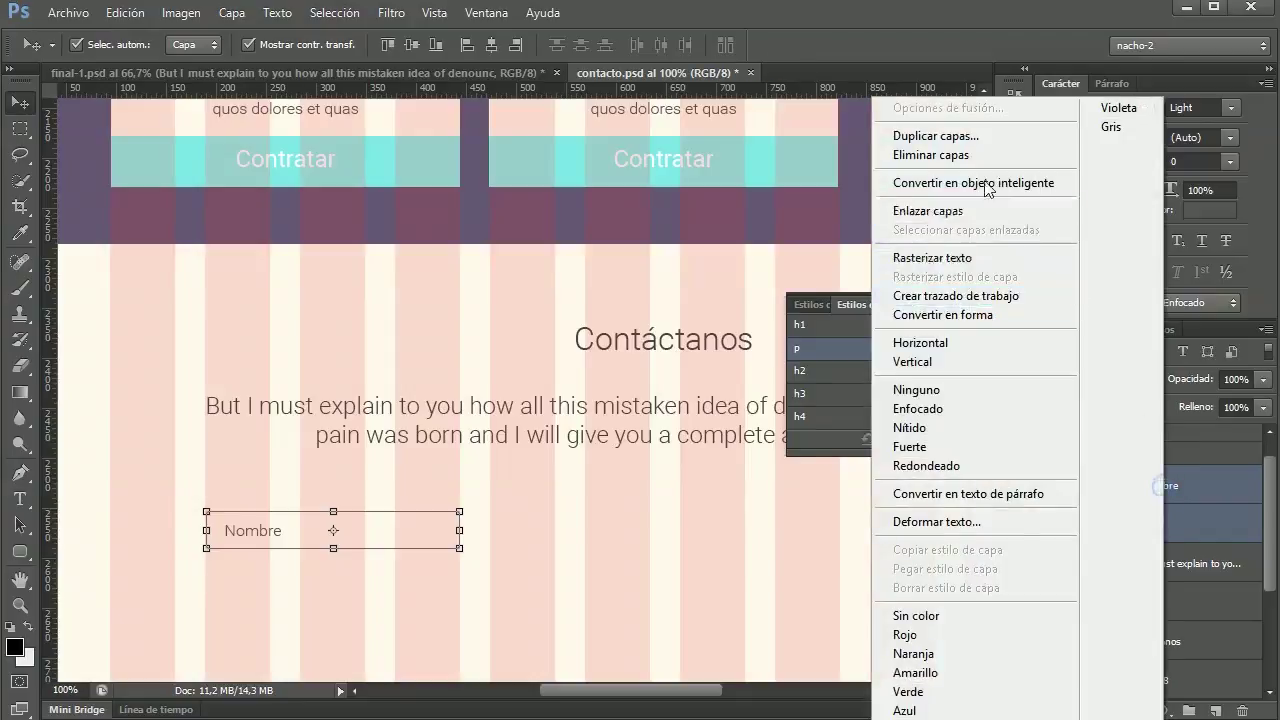
{"action": "left_click", "coordinate": [960, 135]}
{"action": "left_click", "coordinate": [818, 219]}
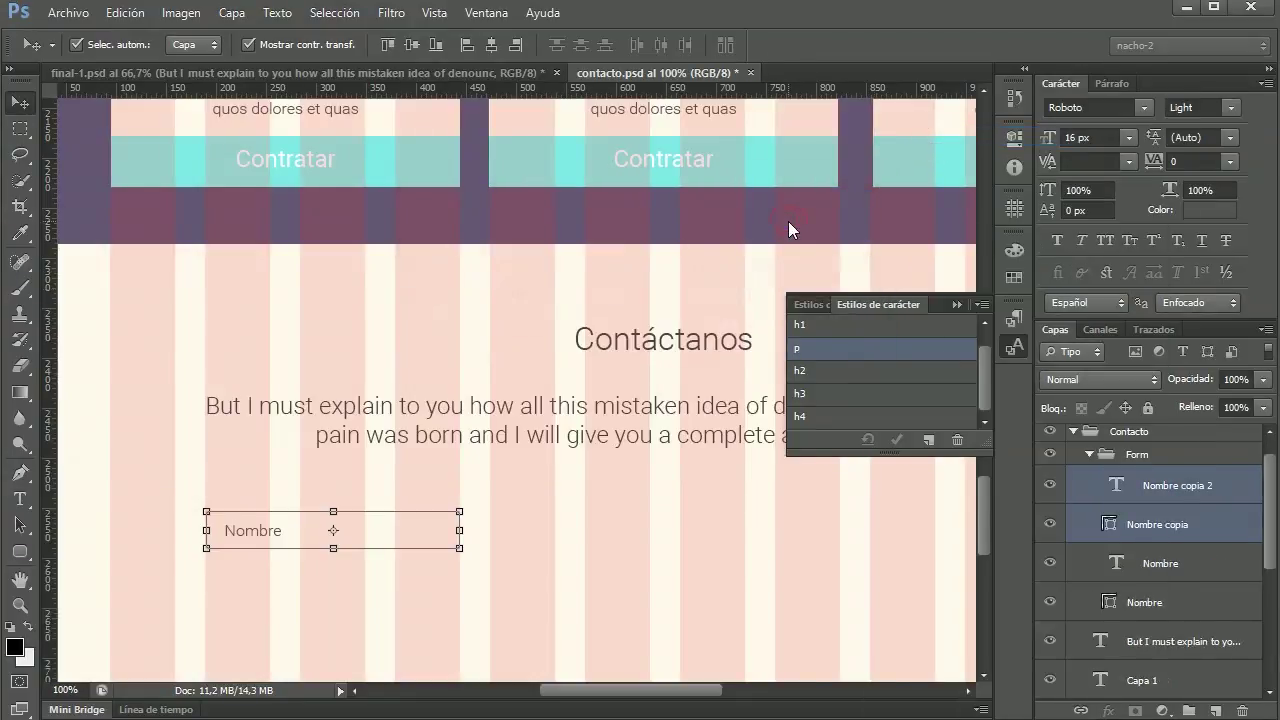
Step: Rename both copied layers to 'Email'
{"action": "double_click", "coordinate": [1155, 525]}
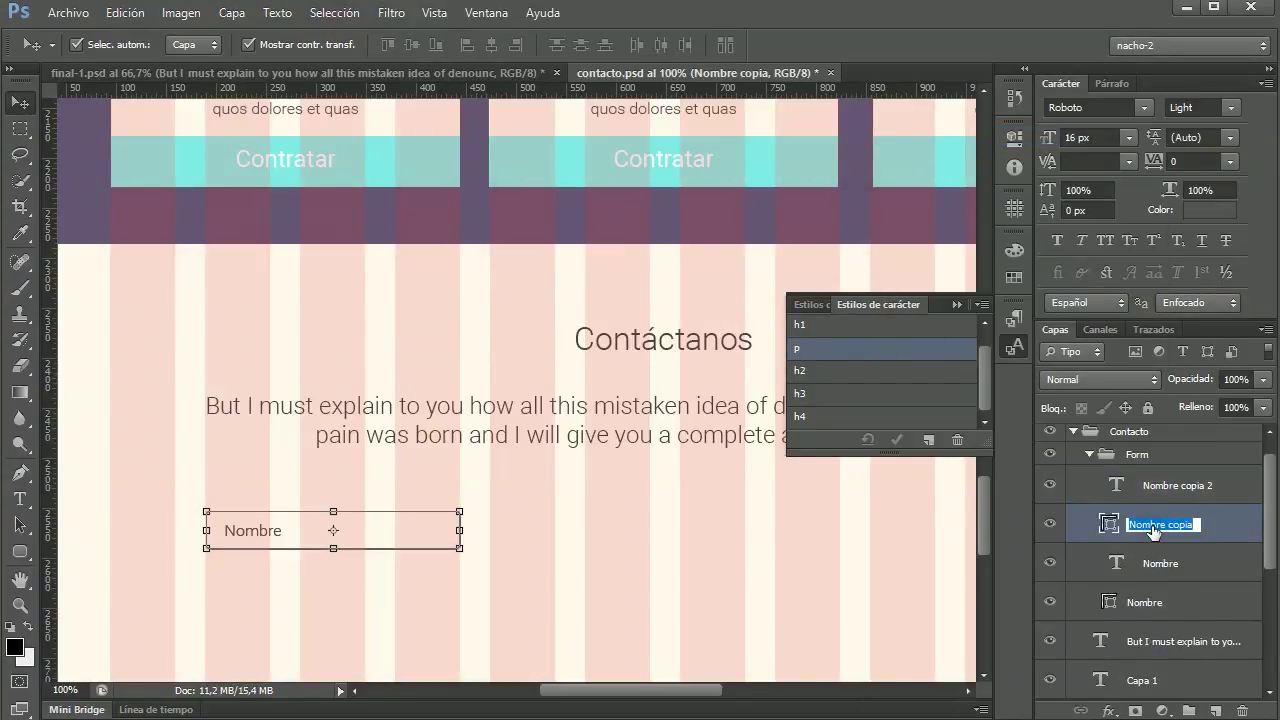
{"action": "type", "text": "Email"}
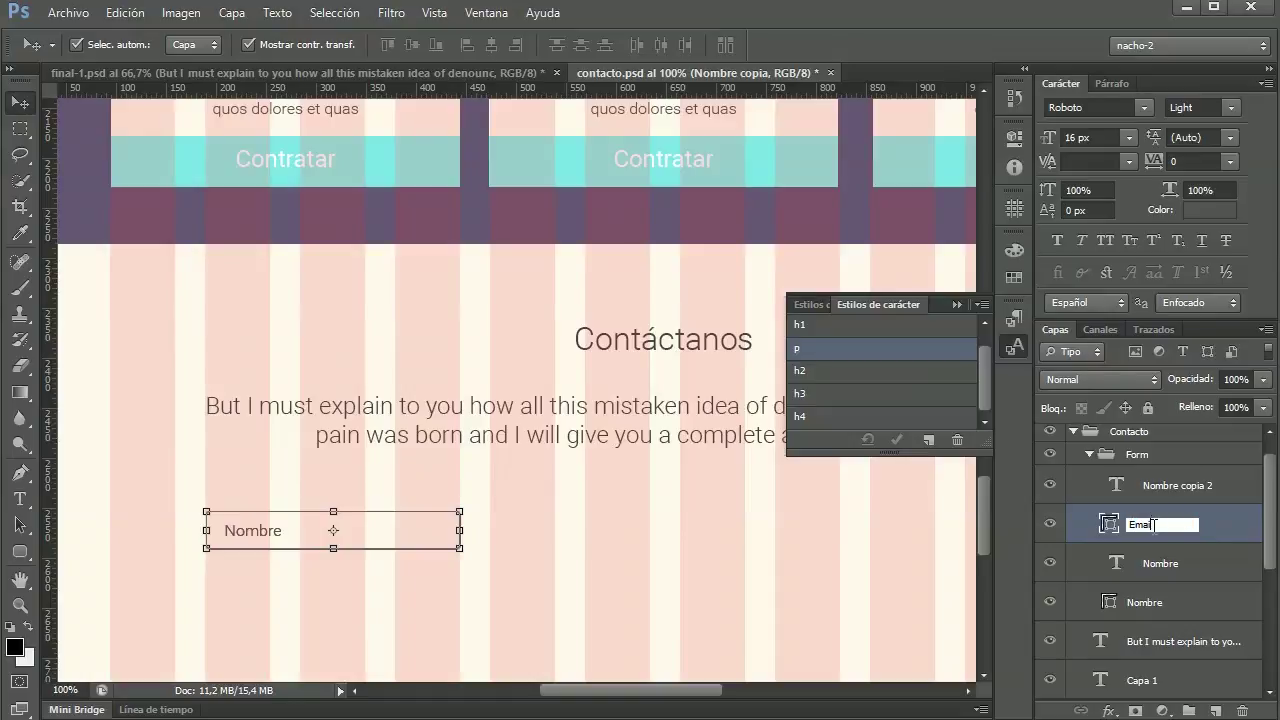
{"action": "left_click", "coordinate": [1155, 486]}
{"action": "double_click", "coordinate": [1155, 486]}
{"action": "type", "text": "E"}
{"action": "key", "text": "Return"}
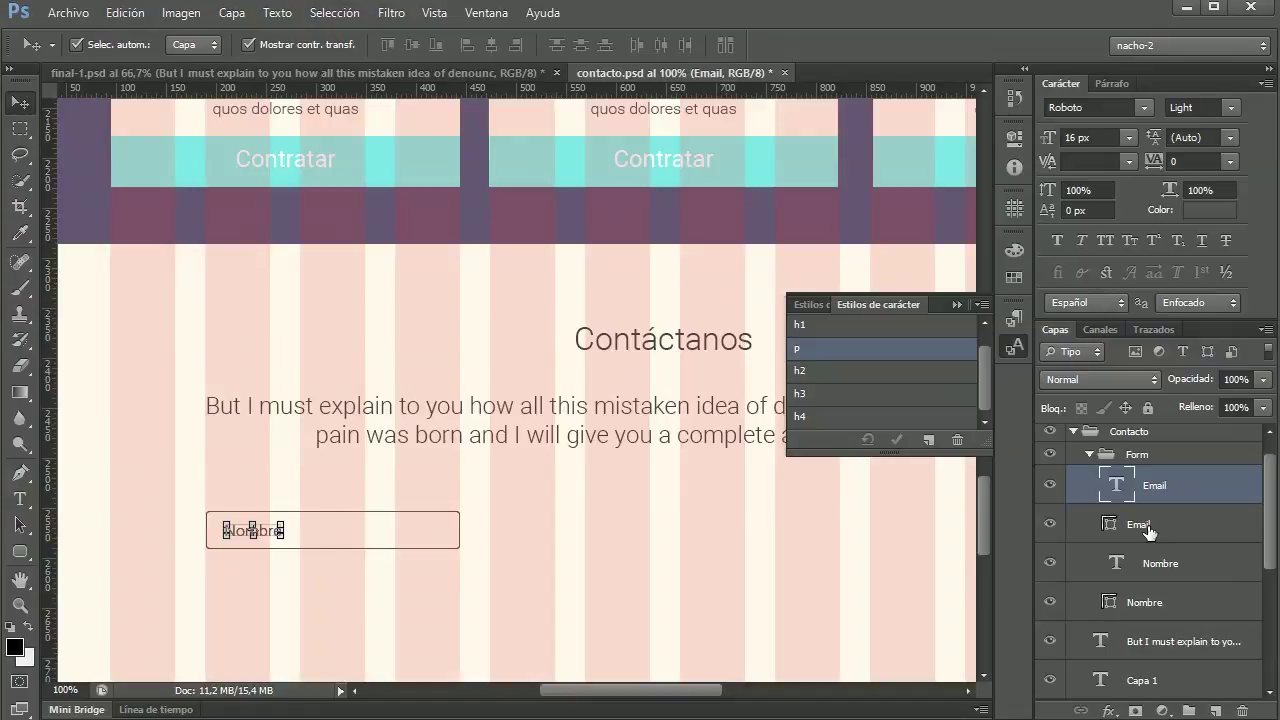
Step: Move the copied field to the right, beside the Nombre field
{"action": "left_click", "coordinate": [1145, 524], "text": "shift"}
{"action": "left_click_drag", "start_coordinate": [252, 534], "coordinate": [420, 536]}
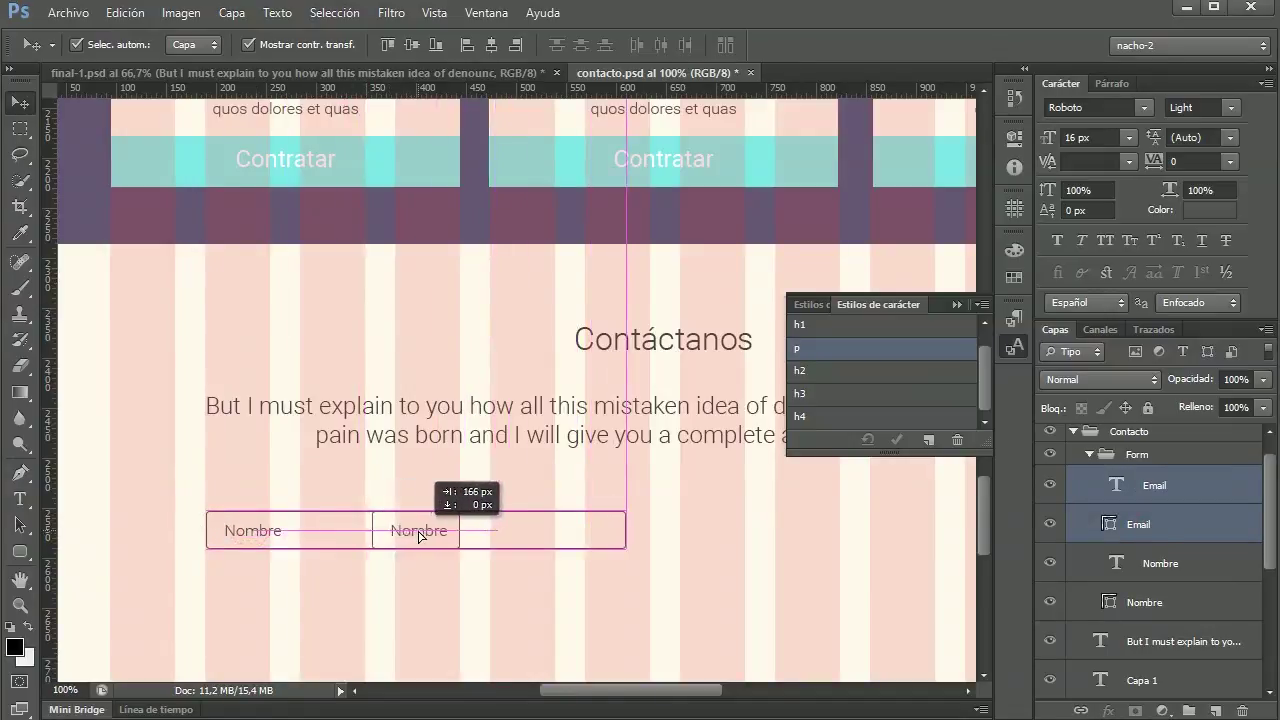
{"action": "left_click_drag", "start_coordinate": [420, 536], "coordinate": [537, 537]}
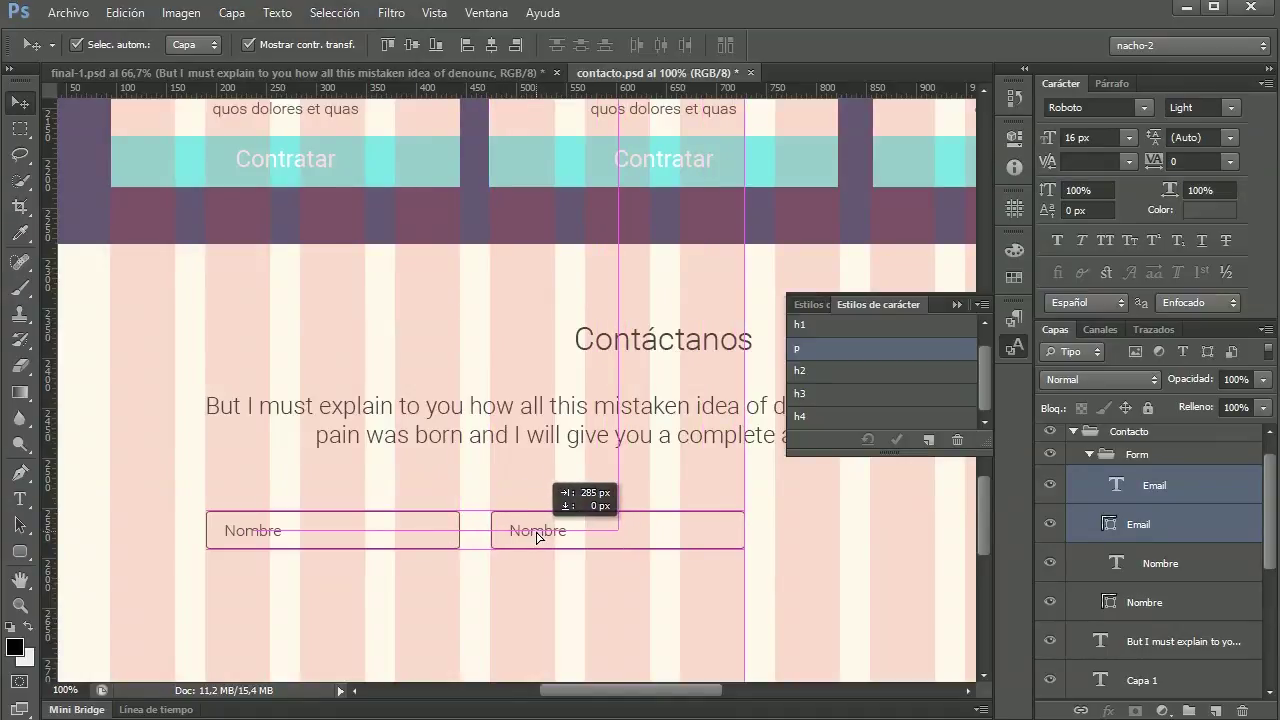
{"action": "left_click_drag", "start_coordinate": [537, 537], "coordinate": [535, 535]}
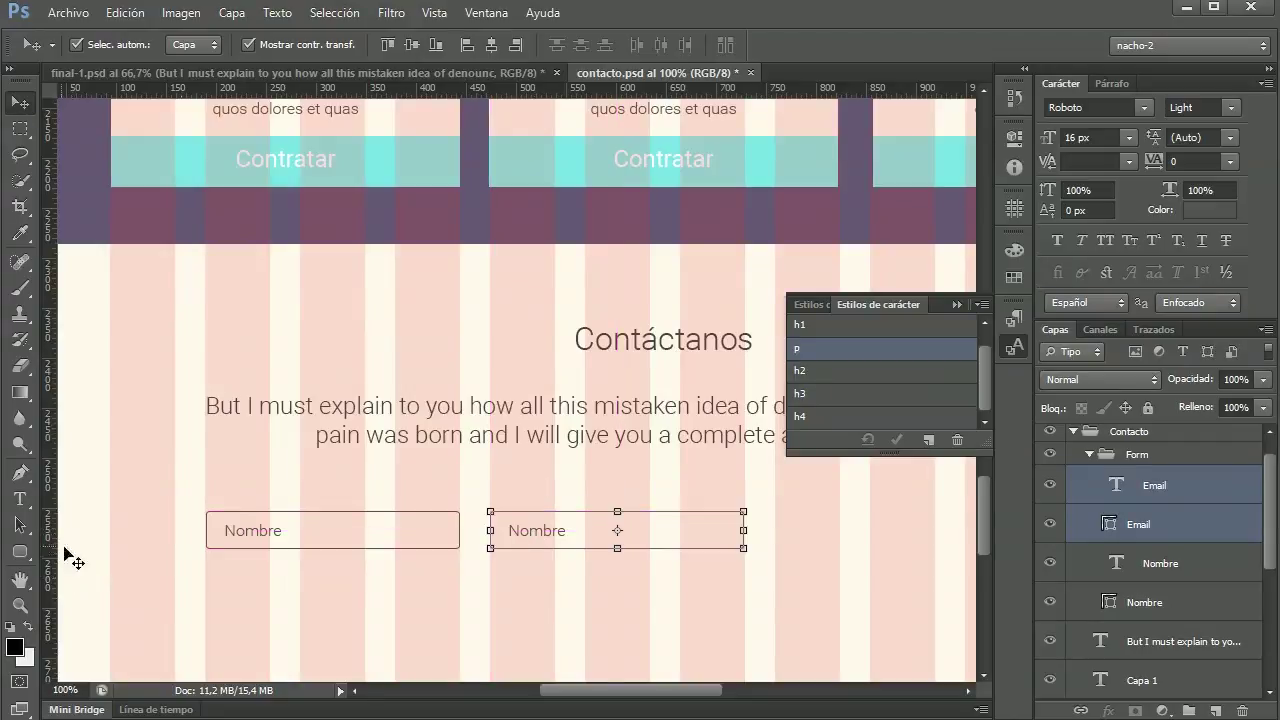
Step: Change the placeholder to 'E-mail', left-align it, and match Nombre's text inset
{"action": "left_click", "coordinate": [19, 498]}
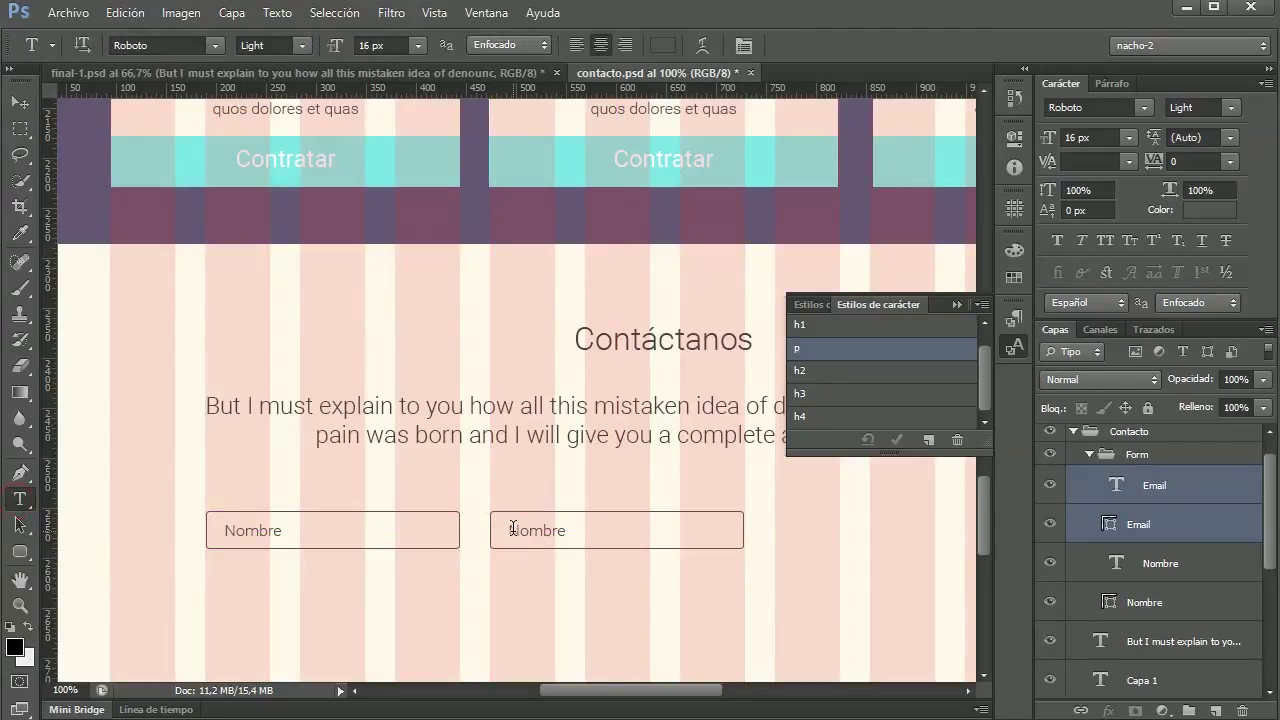
{"action": "left_click_drag", "start_coordinate": [512, 528], "coordinate": [574, 528]}
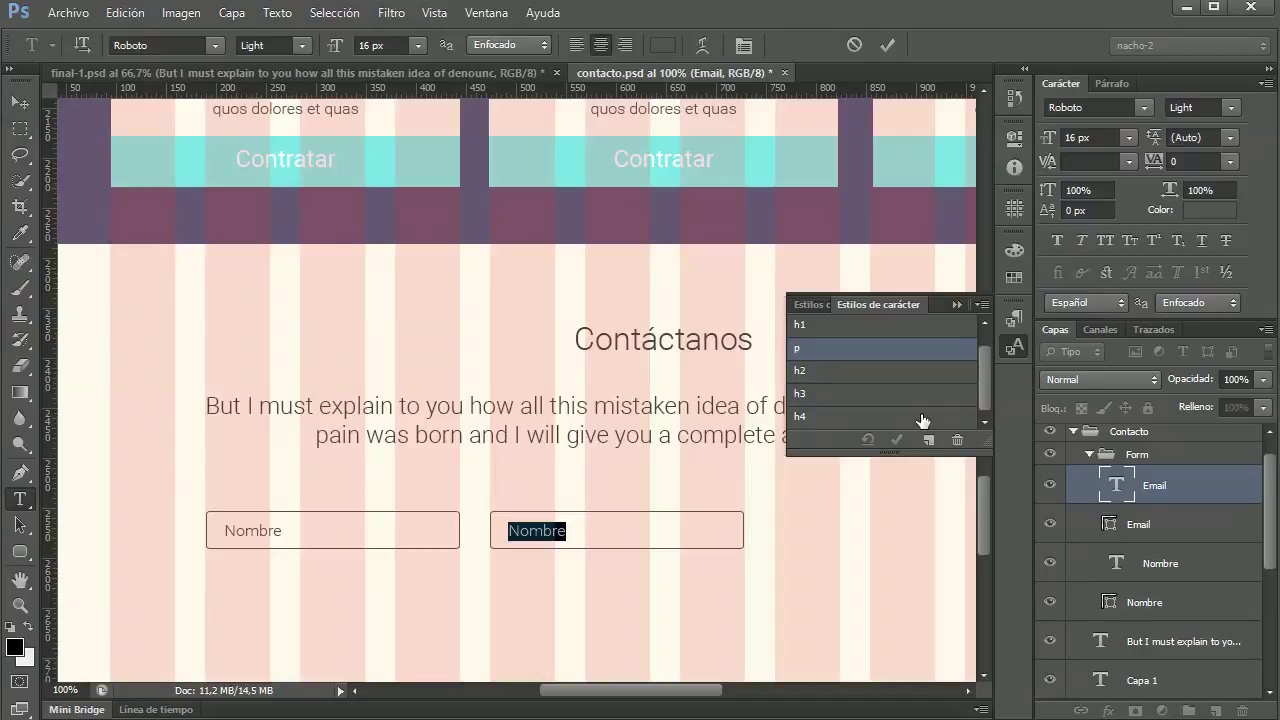
{"action": "left_click", "coordinate": [539, 531]}
{"action": "left_click", "coordinate": [19, 103]}
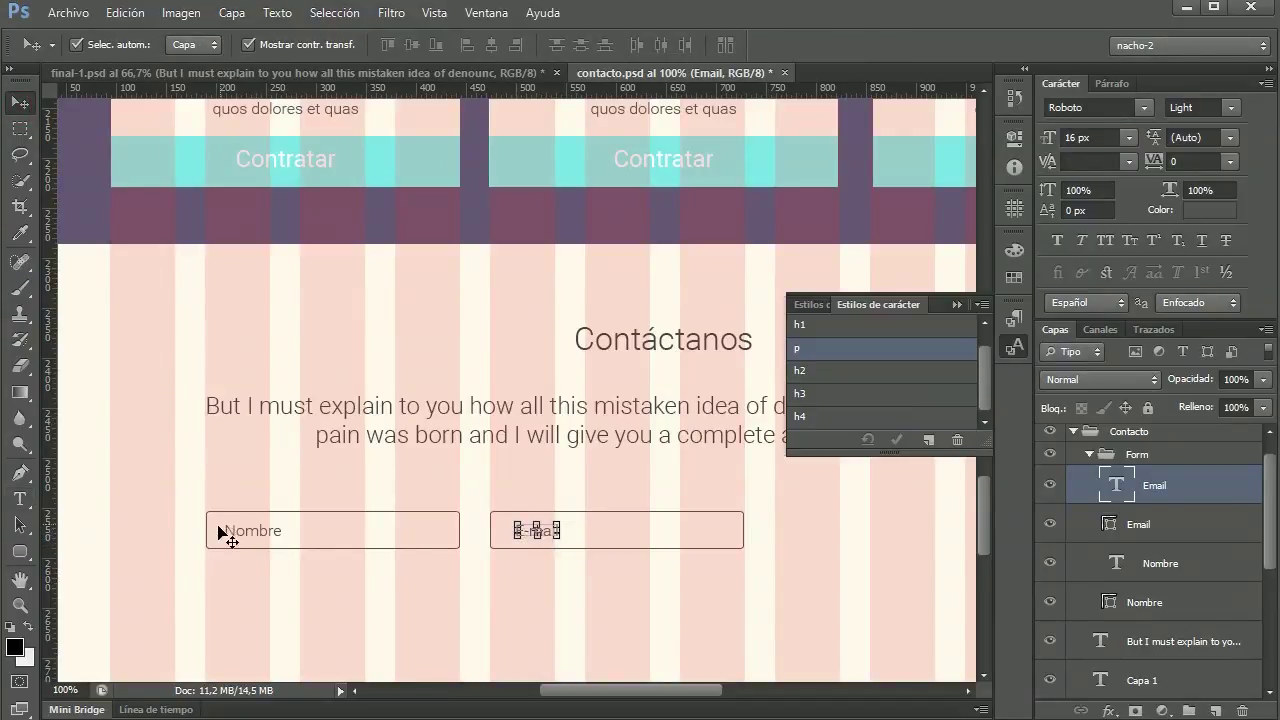
{"action": "left_click", "coordinate": [1118, 83]}
{"action": "left_click", "coordinate": [1078, 110]}
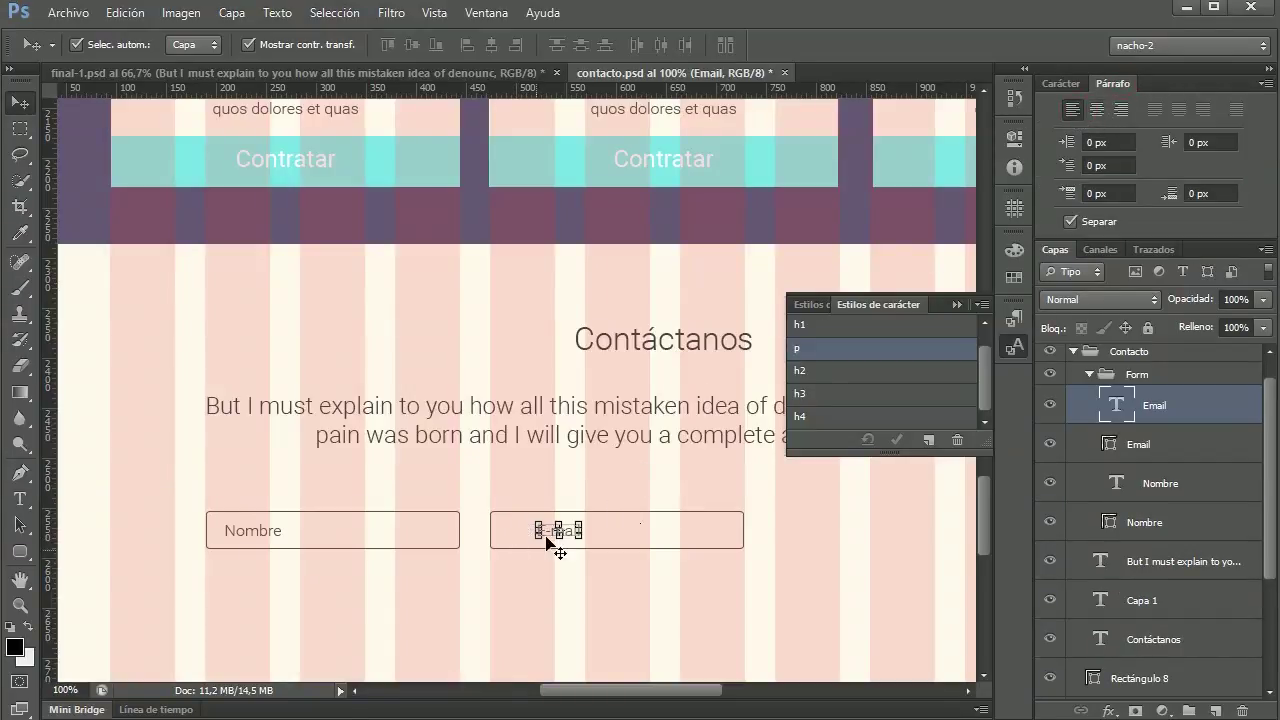
{"action": "left_click_drag", "start_coordinate": [547, 529], "coordinate": [521, 536]}
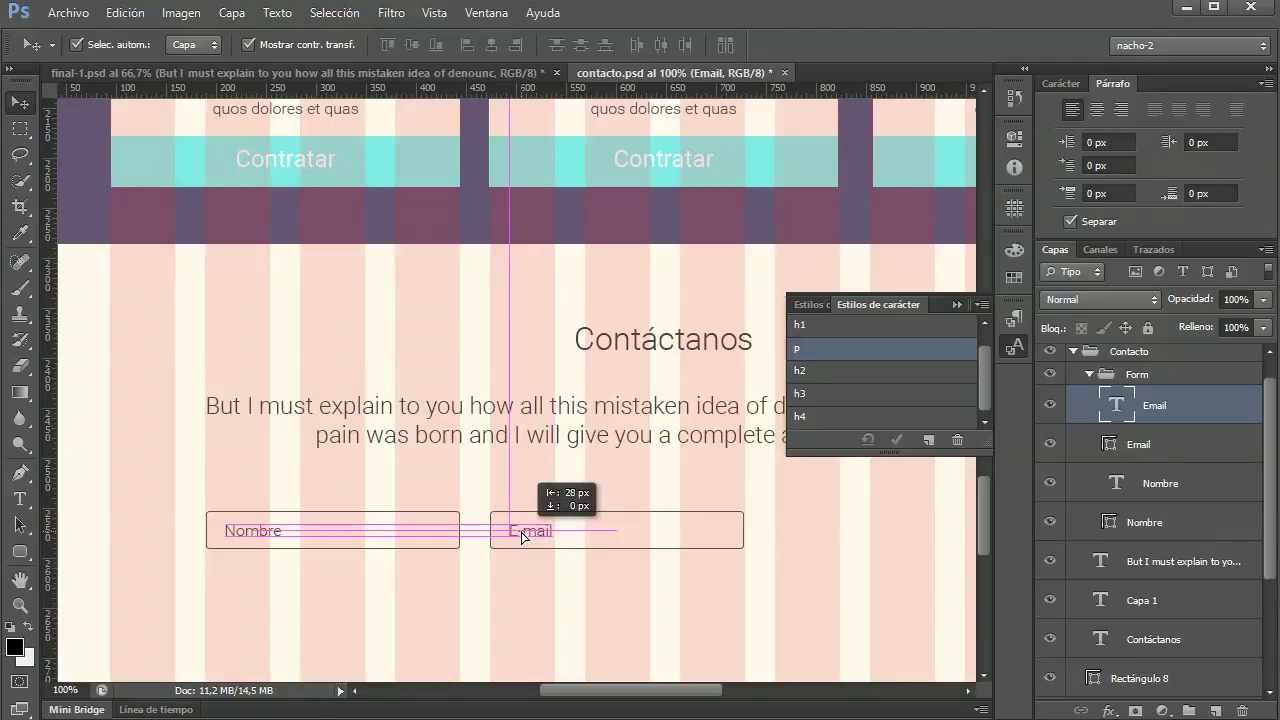
{"action": "left_click", "coordinate": [511, 589]}
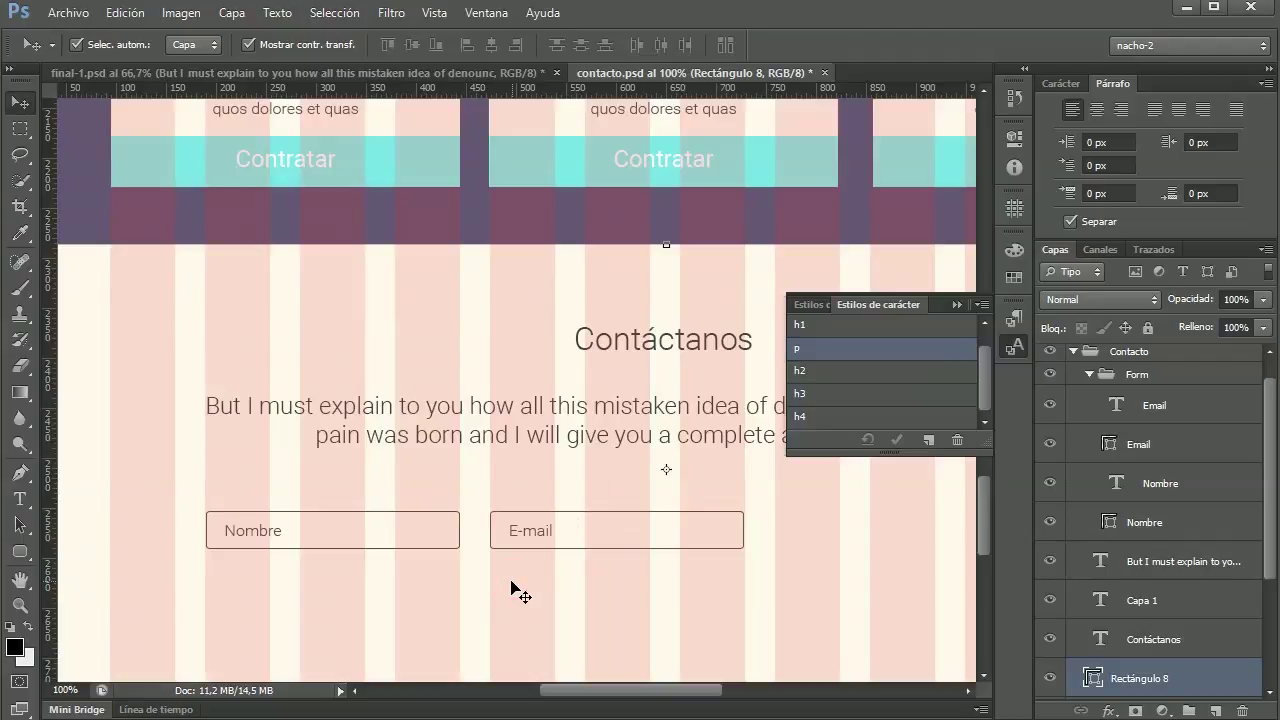
{"action": "left_click", "coordinate": [1158, 406]}
Step: Duplicate the E-mail field's shape and text layers
{"action": "left_click", "coordinate": [1148, 450], "text": "shift"}
{"action": "right_click", "coordinate": [1148, 450]}
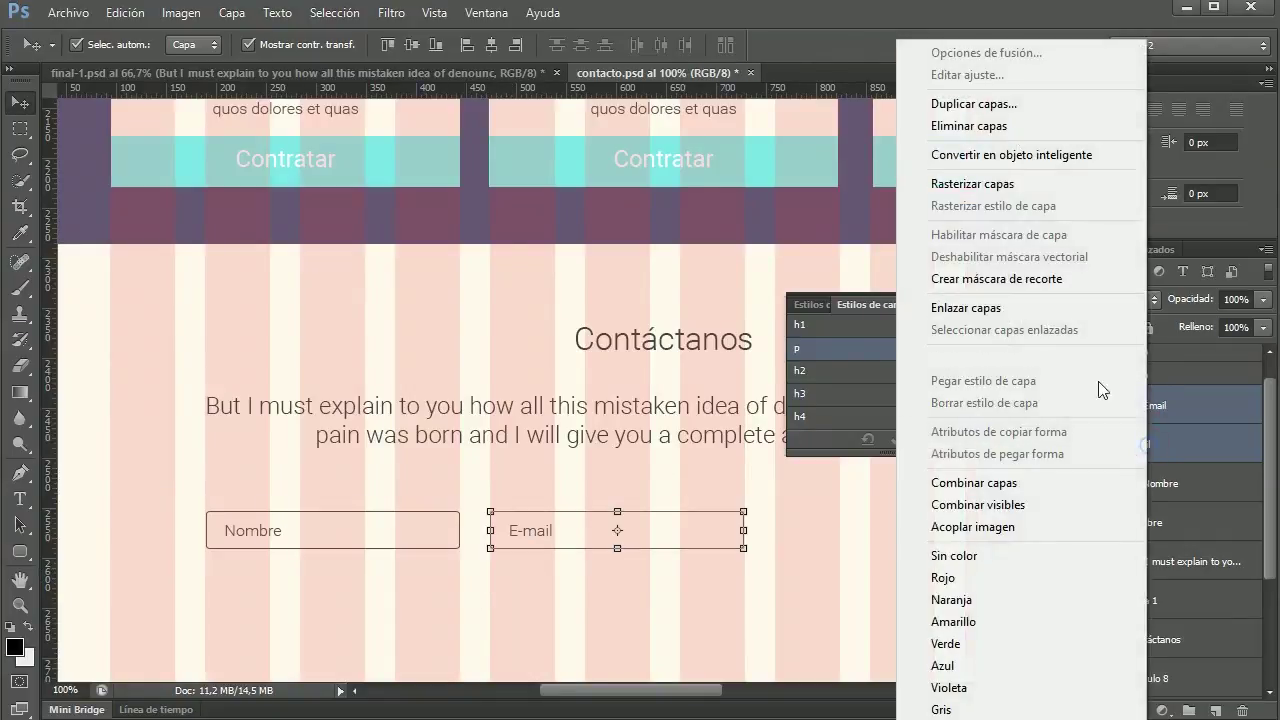
{"action": "left_click", "coordinate": [960, 106]}
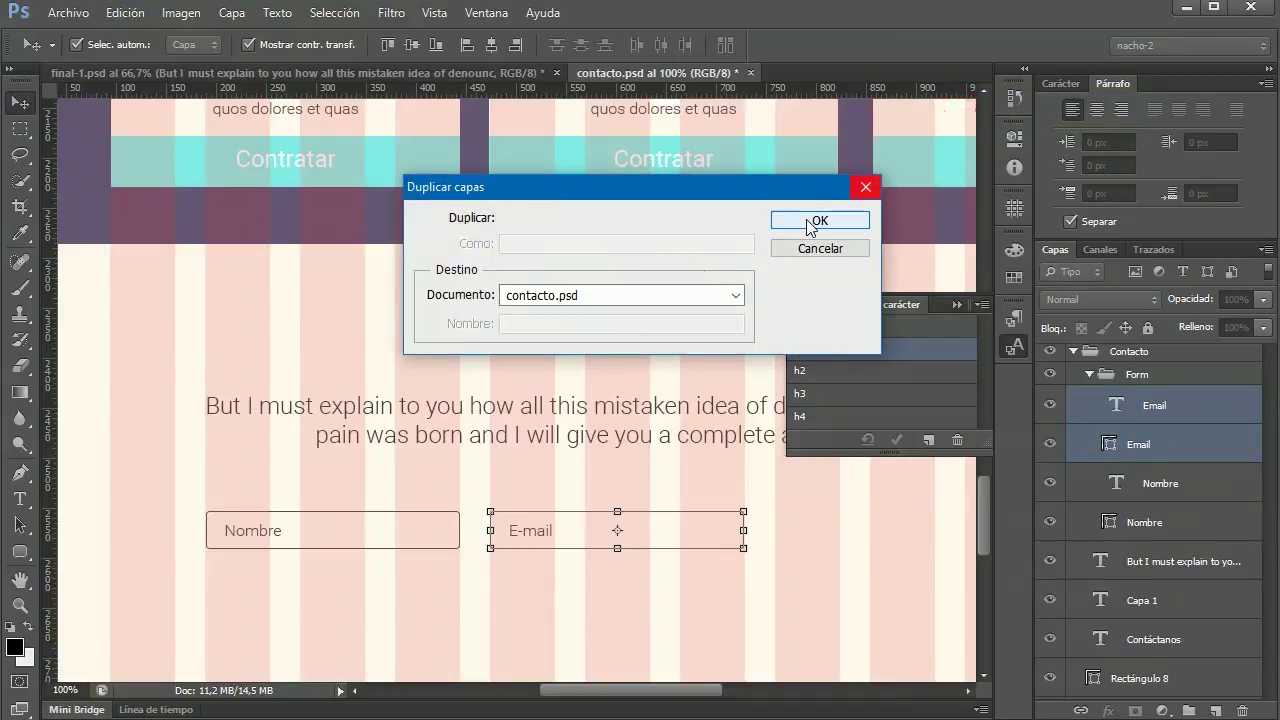
{"action": "left_click", "coordinate": [815, 222]}
{"action": "left_click_drag", "start_coordinate": [645, 700], "coordinate": [700, 700]}
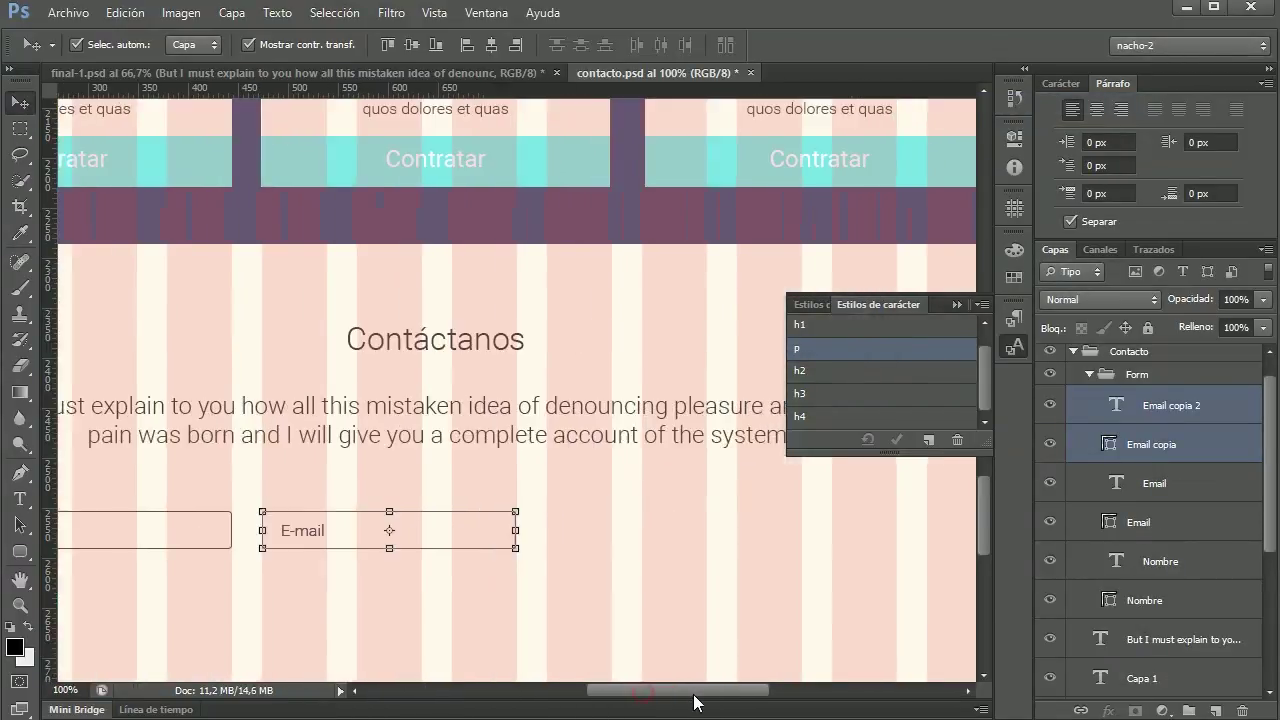
Step: Rename the copied shape and text layers Teléfono
{"action": "double_click", "coordinate": [1158, 444]}
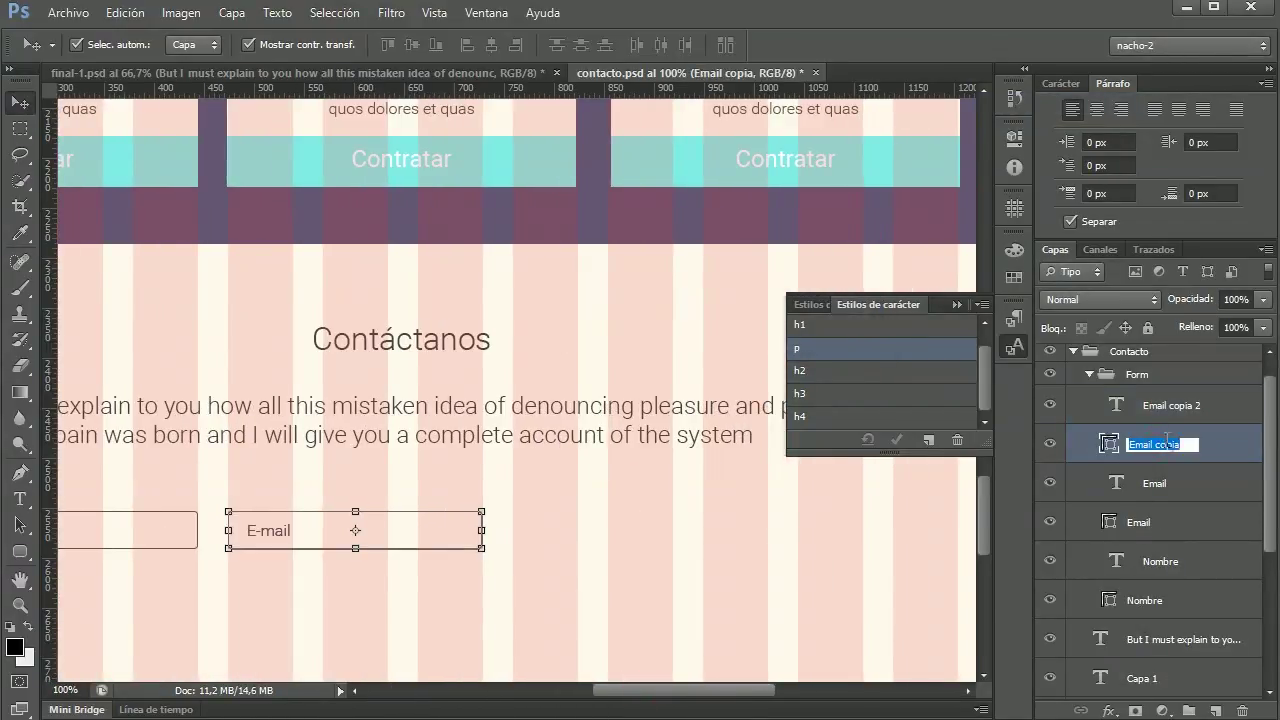
{"action": "type", "text": "Teléfono"}
{"action": "key", "text": "Return"}
{"action": "left_click", "coordinate": [1166, 405]}
{"action": "double_click", "coordinate": [1166, 405]}
{"action": "type", "text": "T"}
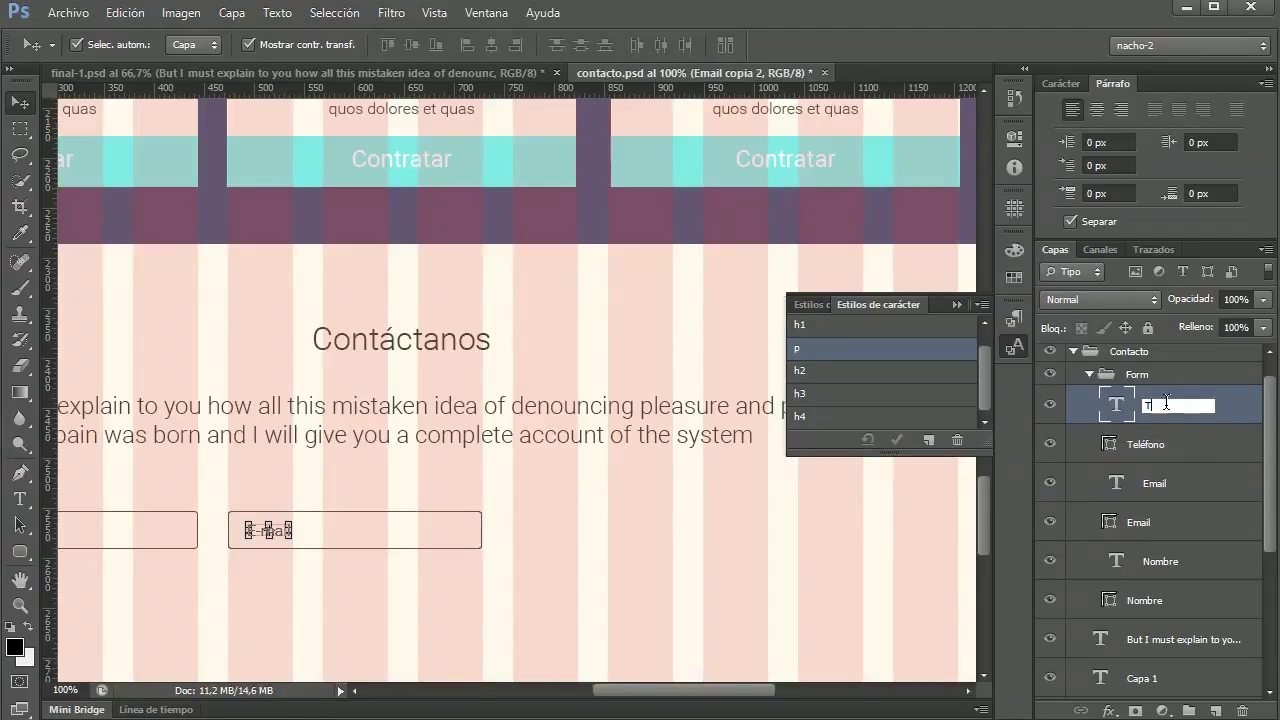
{"action": "type", "text": "eléfono"}
{"action": "key", "text": "Return"}
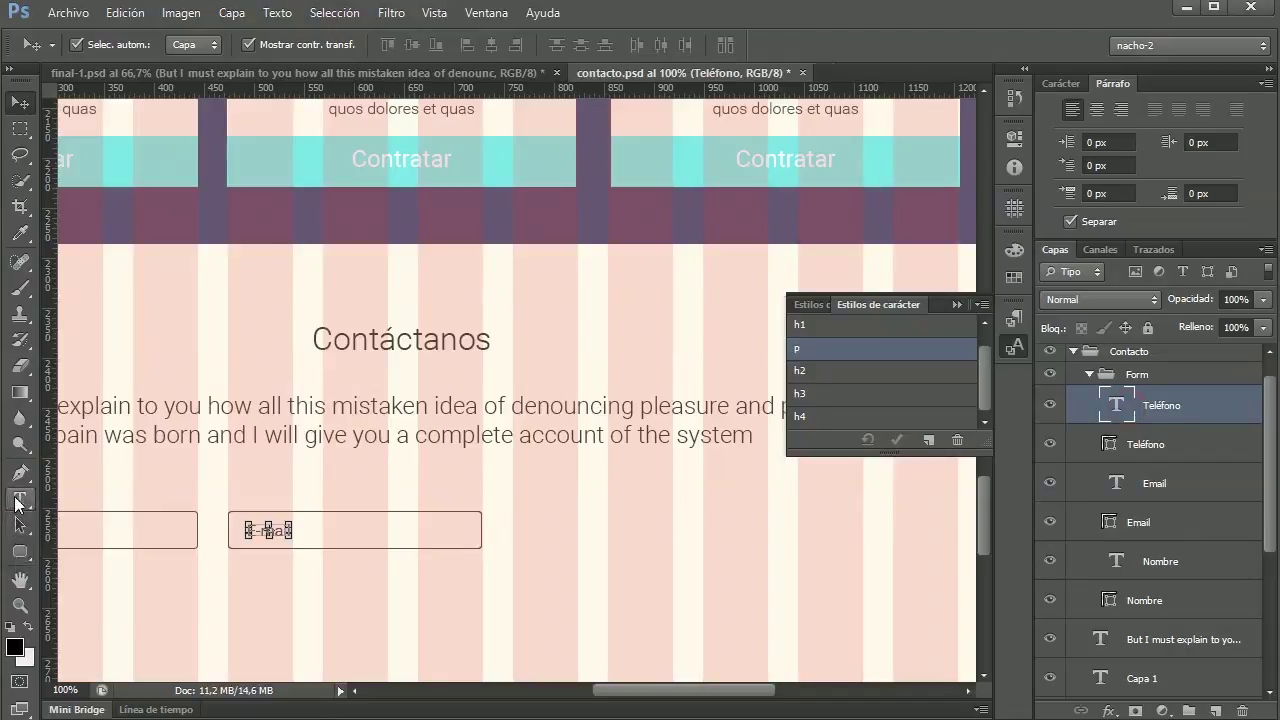
Step: Move the copied field to sit right of the E-mail field
{"action": "left_click", "coordinate": [20, 498]}
{"action": "left_click", "coordinate": [20, 102]}
{"action": "left_click", "coordinate": [1145, 444], "text": "shift"}
{"action": "left_click_drag", "start_coordinate": [375, 528], "coordinate": [665, 537]}
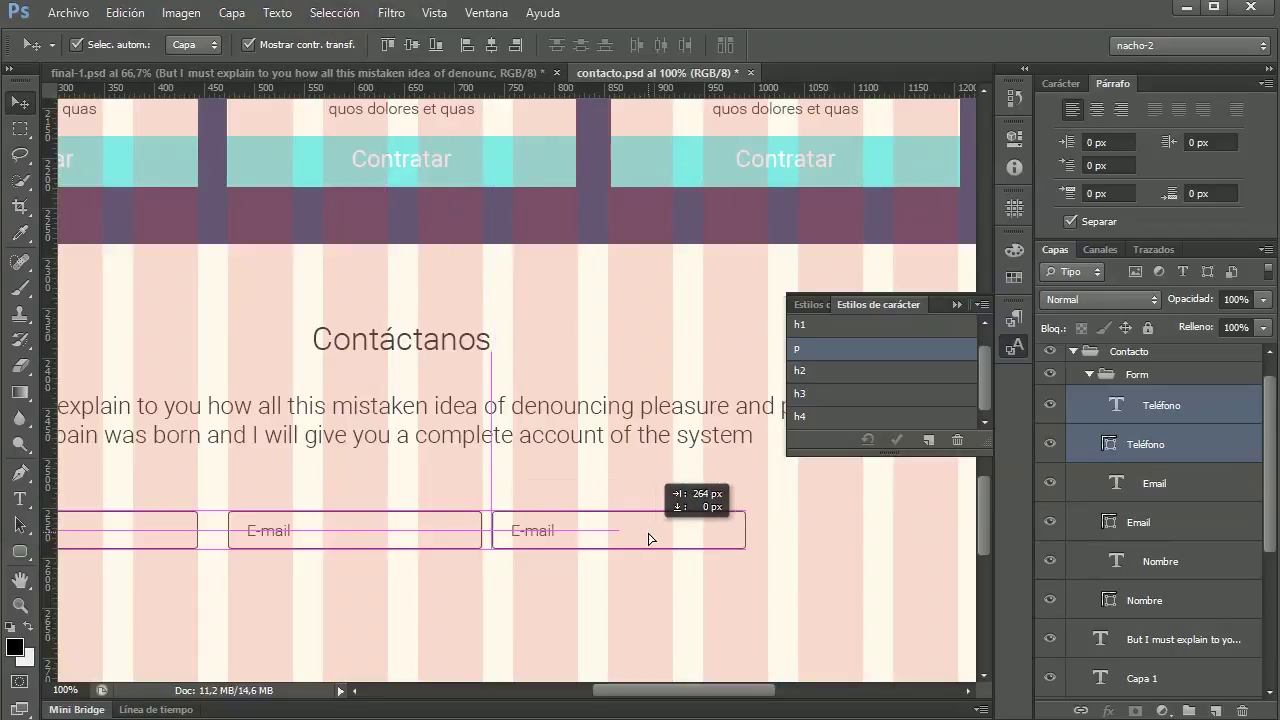
{"action": "left_click_drag", "start_coordinate": [665, 537], "coordinate": [665, 537]}
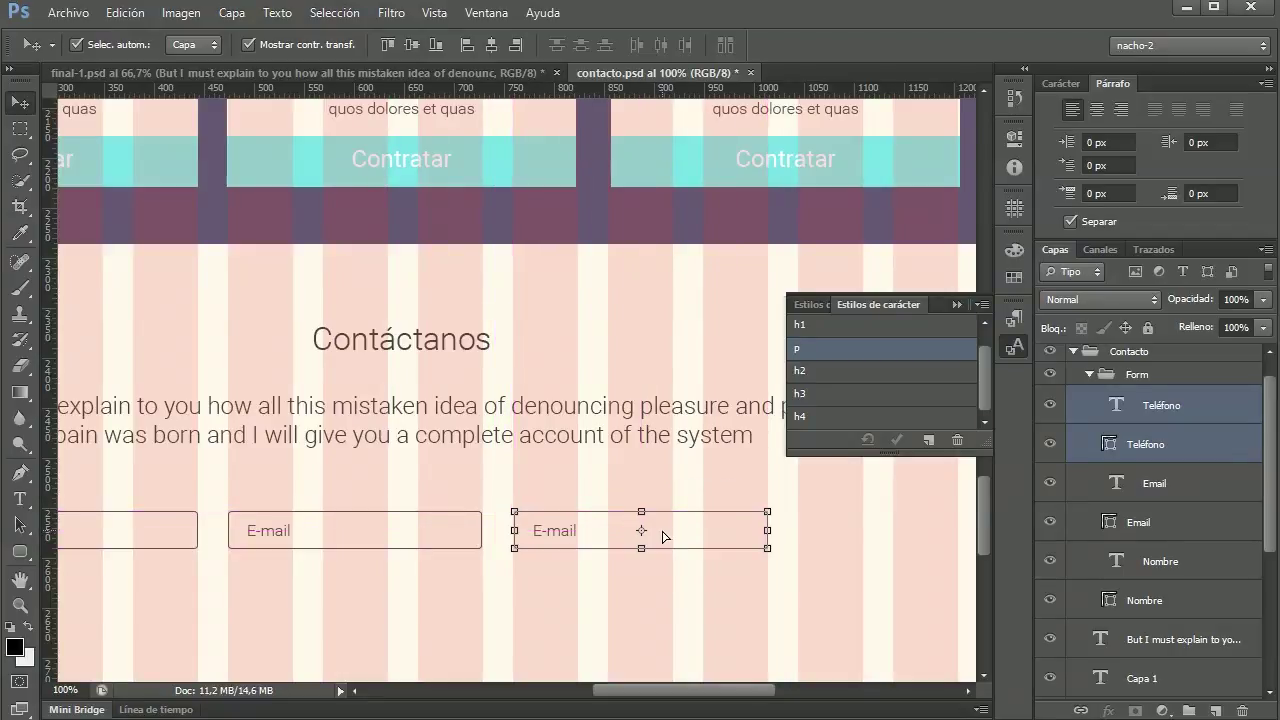
Step: Change the third field's placeholder text to Teléfono and zoom out
{"action": "left_click", "coordinate": [19, 498]}
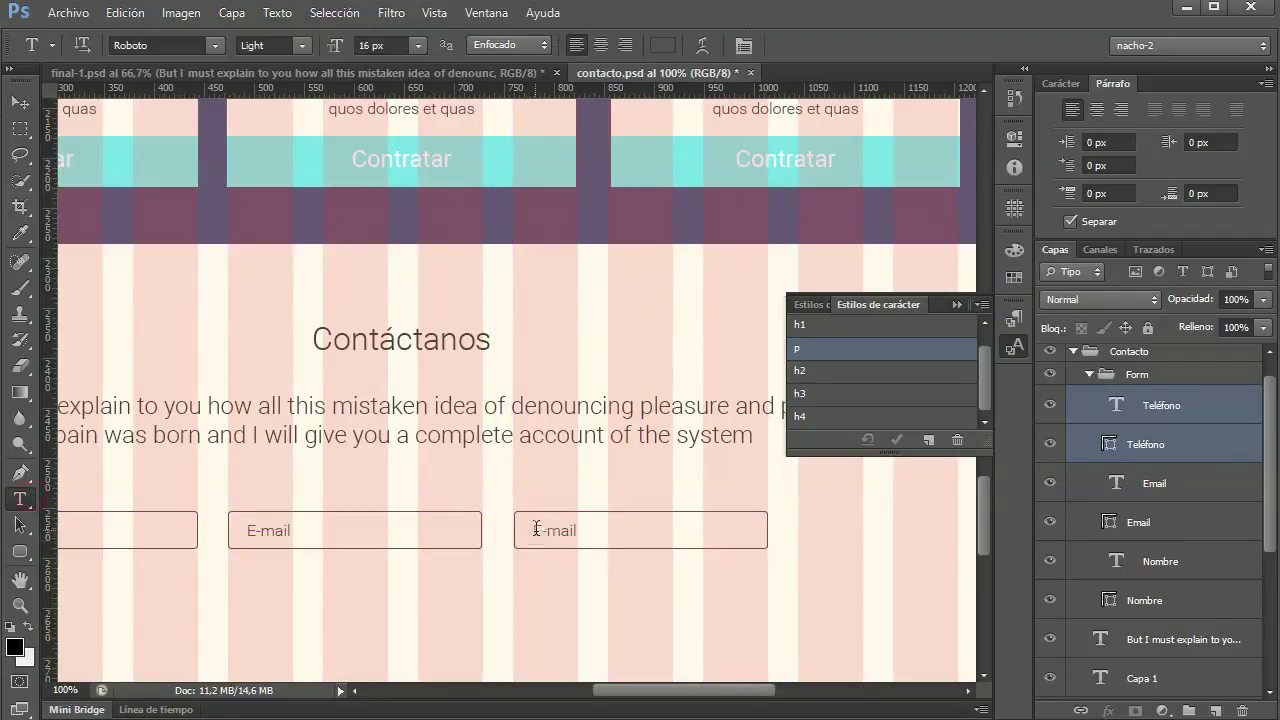
{"action": "left_click", "coordinate": [587, 531]}
{"action": "double_click", "coordinate": [587, 531]}
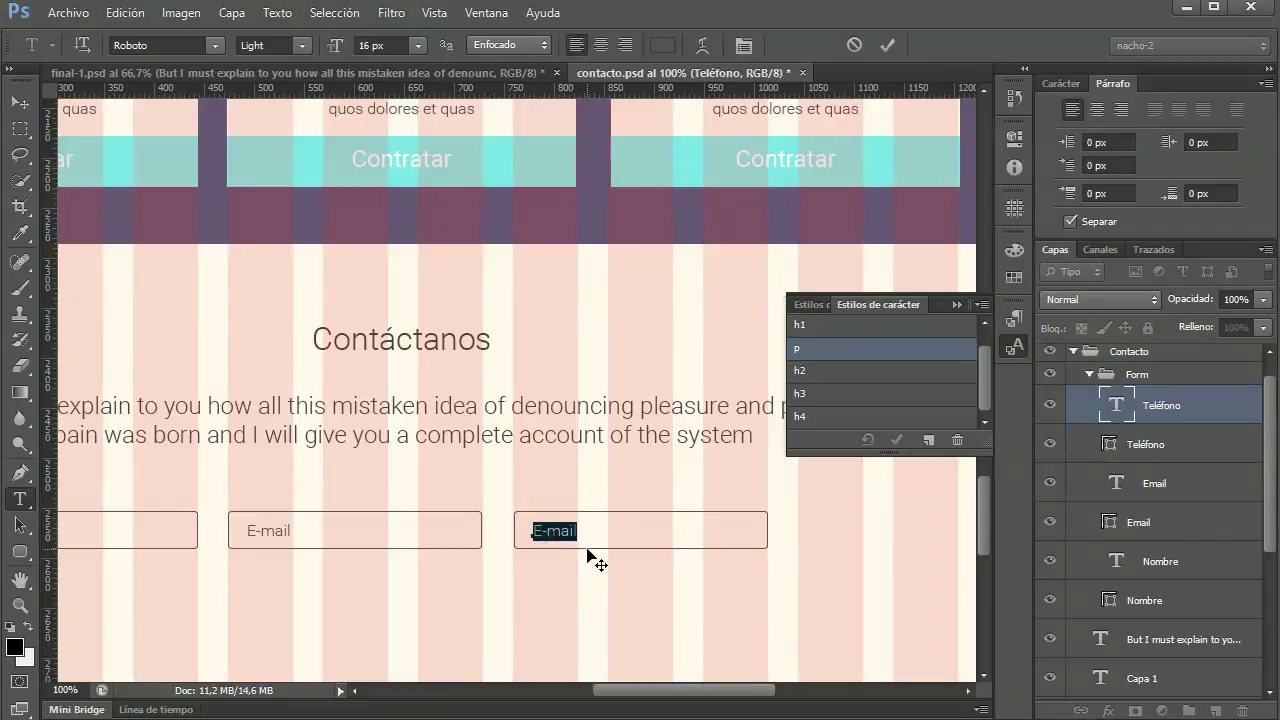
{"action": "key", "text": "ctrl+Return"}
{"action": "key", "text": "v"}
{"action": "left_click_drag", "start_coordinate": [662, 690], "coordinate": [627, 697]}
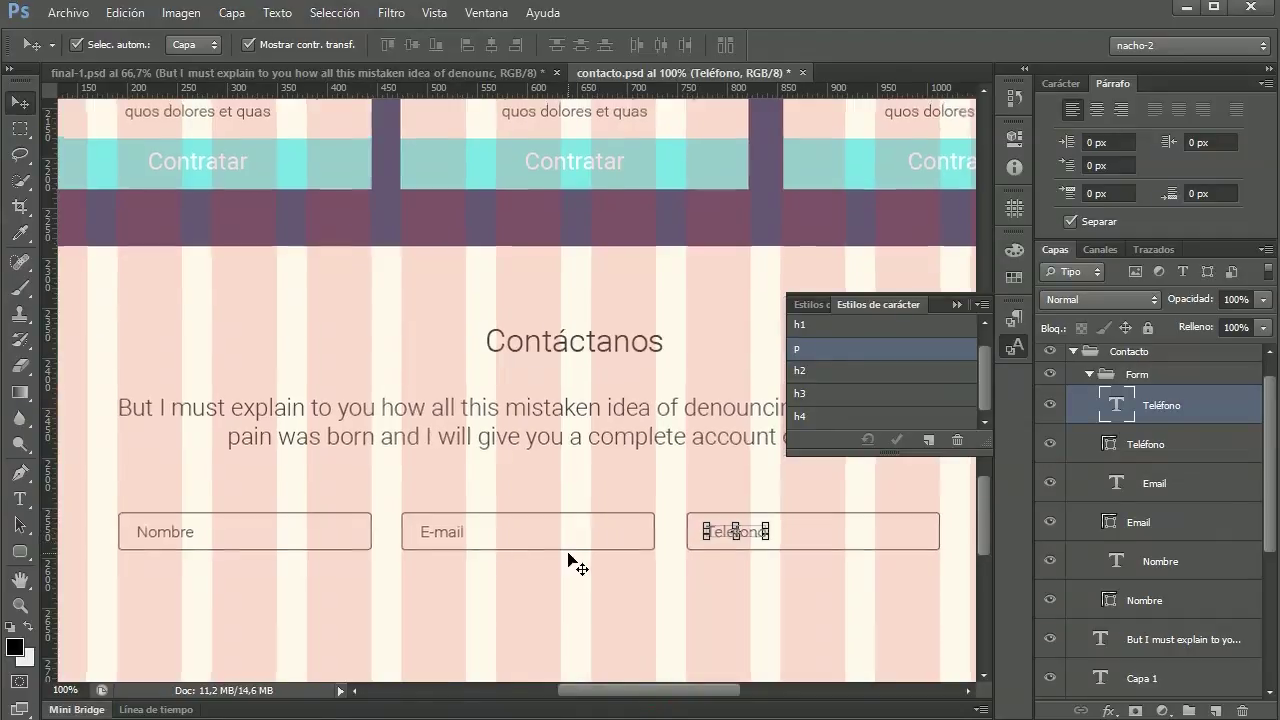
{"action": "key", "text": "ctrl+minus"}
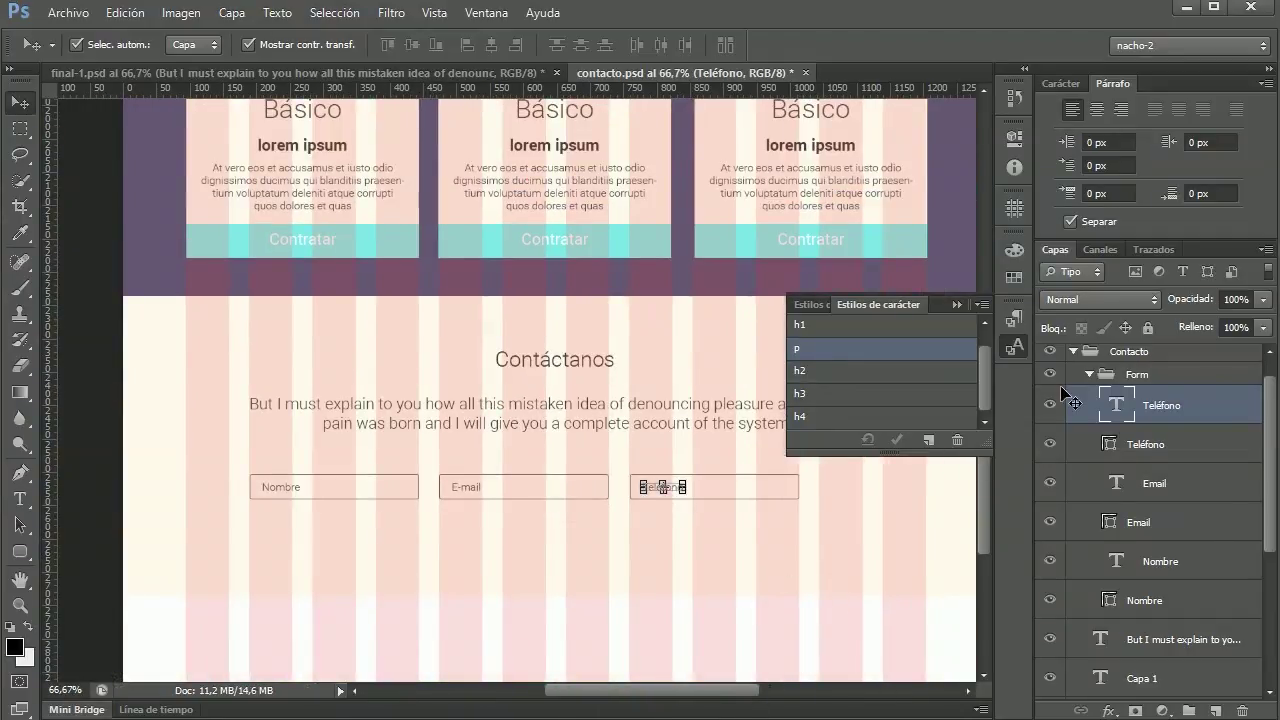
Step: Shift the Nombre, E-mail and Teléfono fields together to centre them under the paragraph
{"action": "left_click", "coordinate": [1101, 420]}
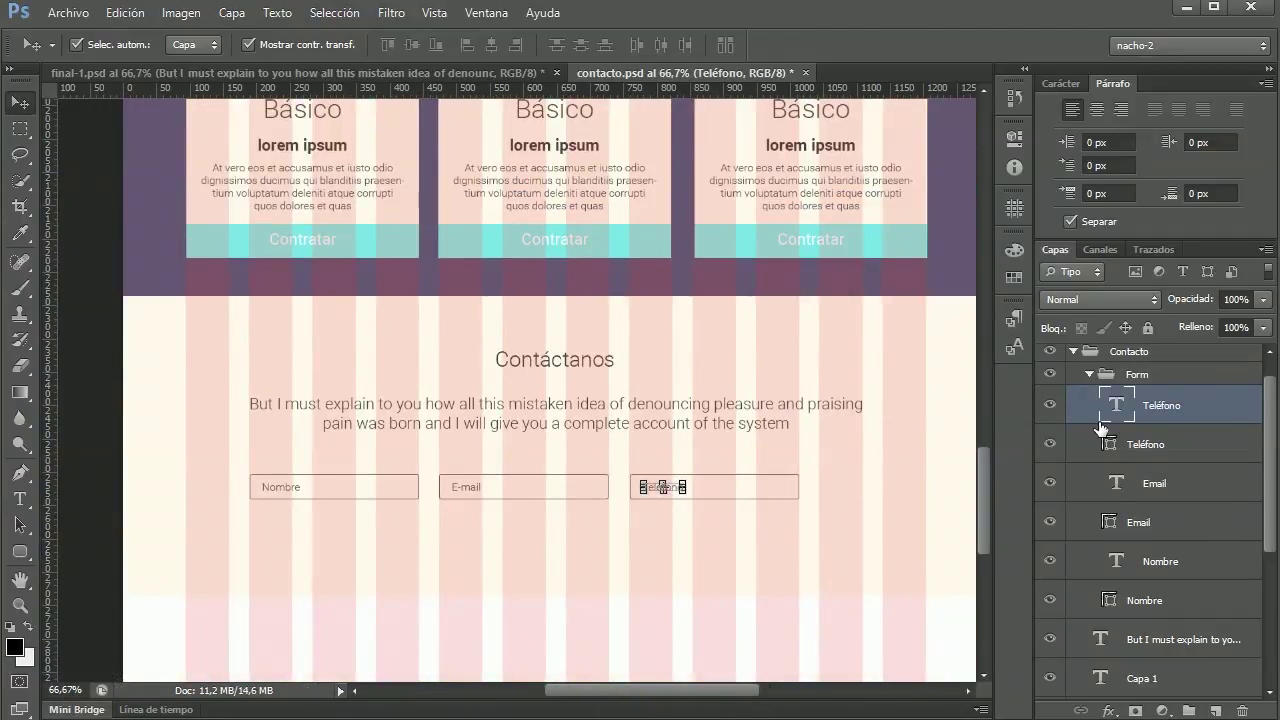
{"action": "left_click", "coordinate": [1143, 610], "text": "shift"}
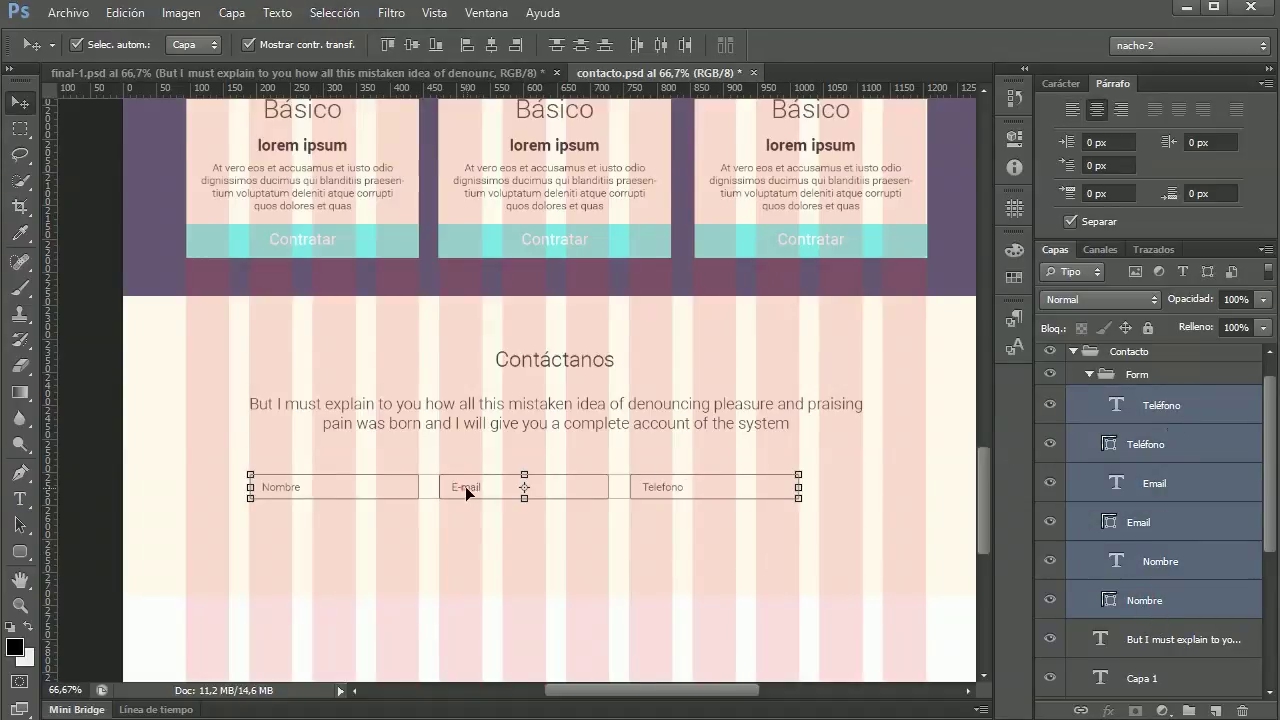
{"action": "left_click_drag", "start_coordinate": [465, 486], "coordinate": [501, 490]}
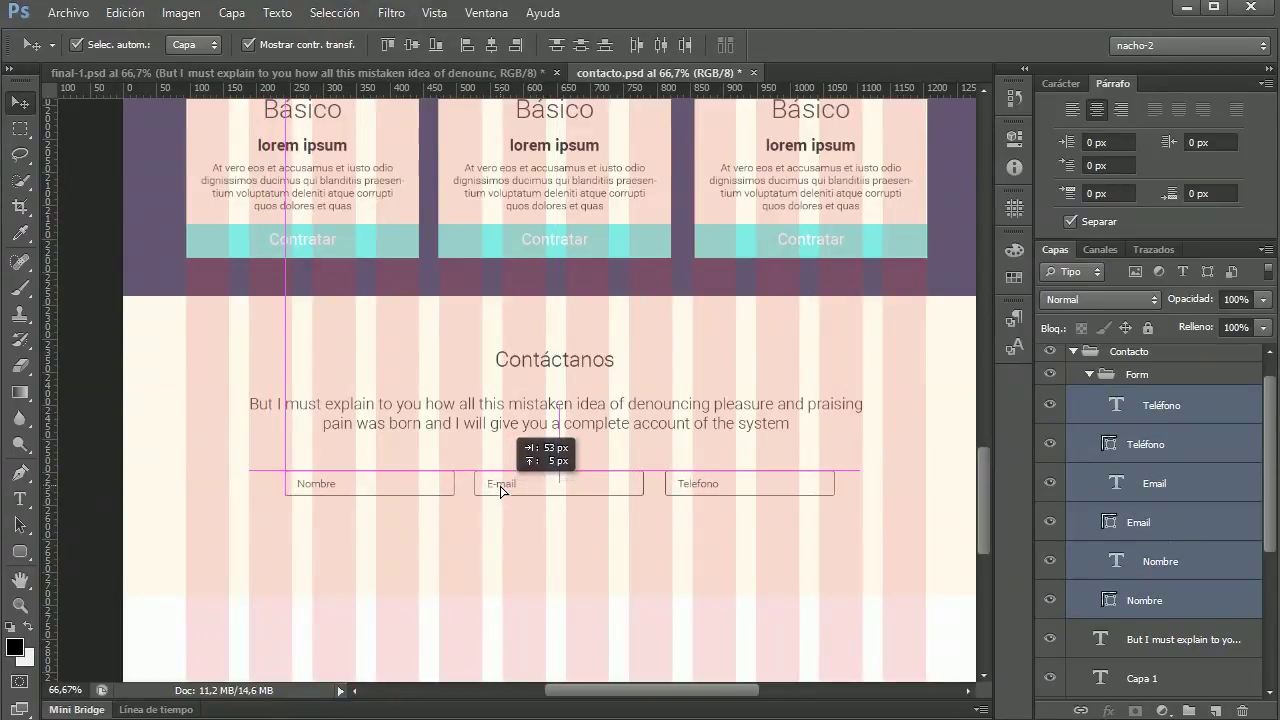
{"action": "left_click_drag", "start_coordinate": [501, 490], "coordinate": [501, 490]}
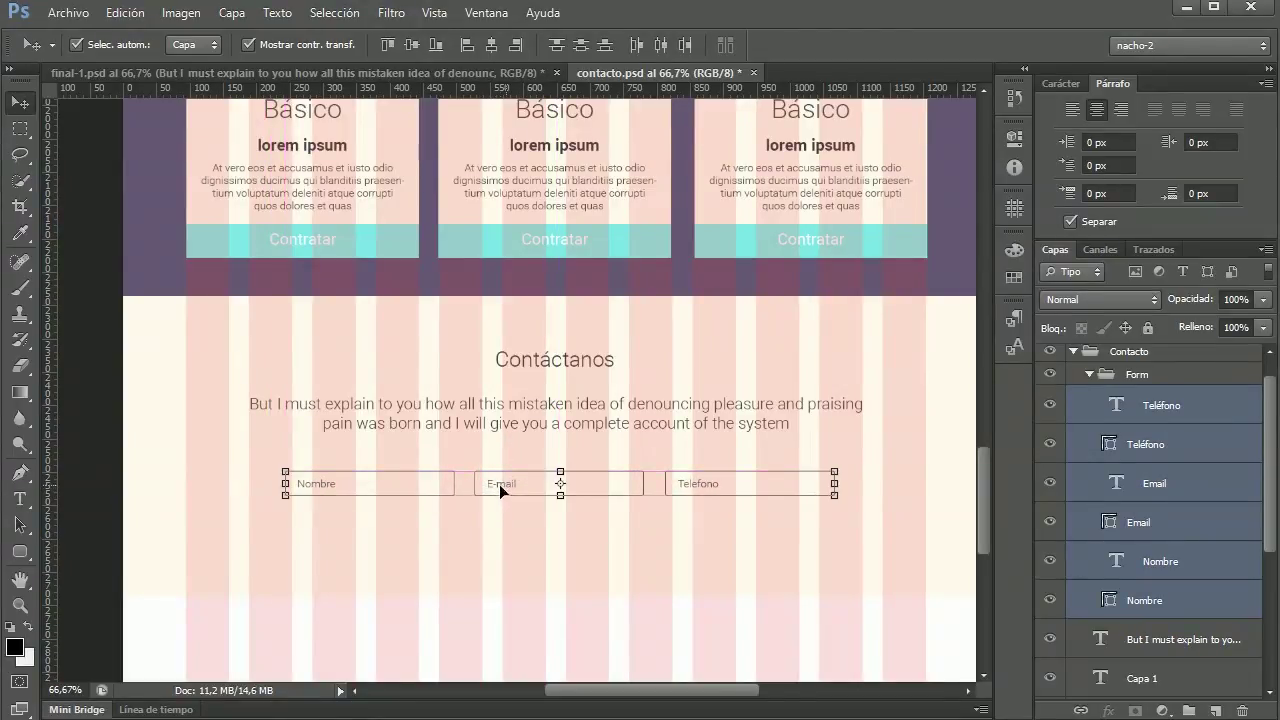
Step: Select the Form group inside Contacto in the Layers panel
{"action": "left_click", "coordinate": [466, 572]}
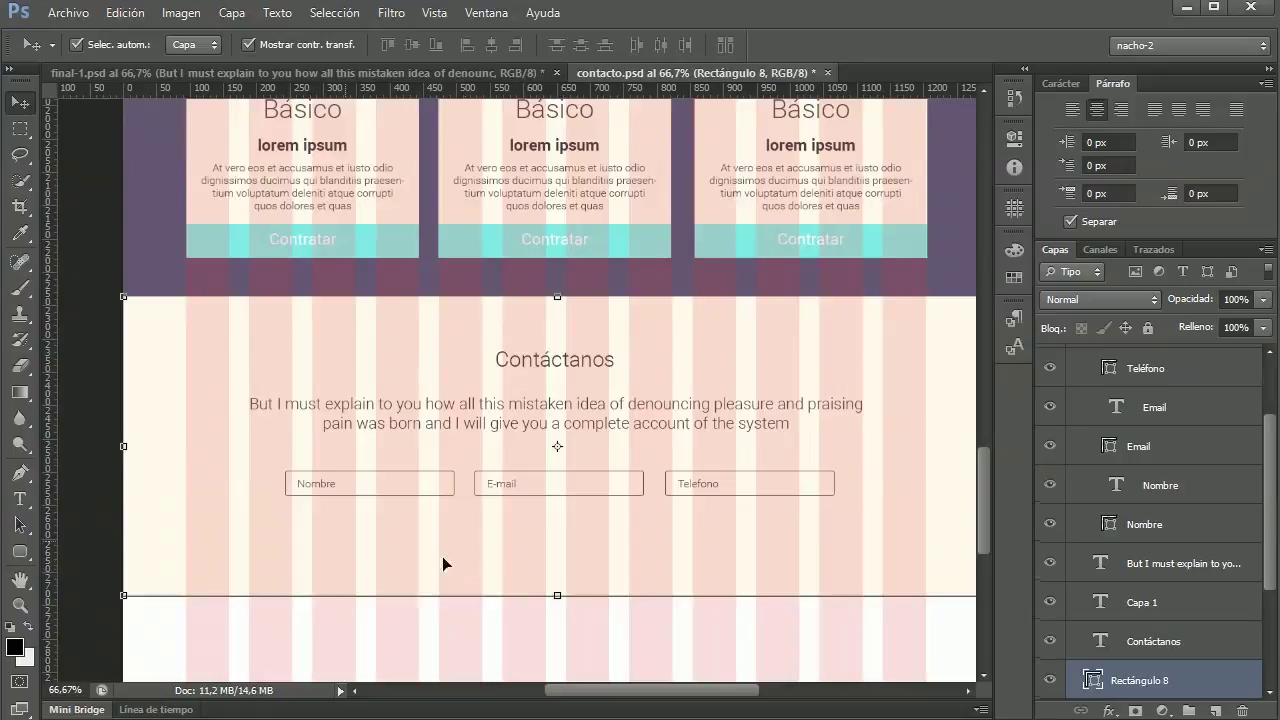
{"action": "scroll", "coordinate": [1160, 430], "scroll_direction": "up", "scroll_amount": 2}
{"action": "scroll", "coordinate": [1160, 411], "scroll_direction": "up", "scroll_amount": 1}
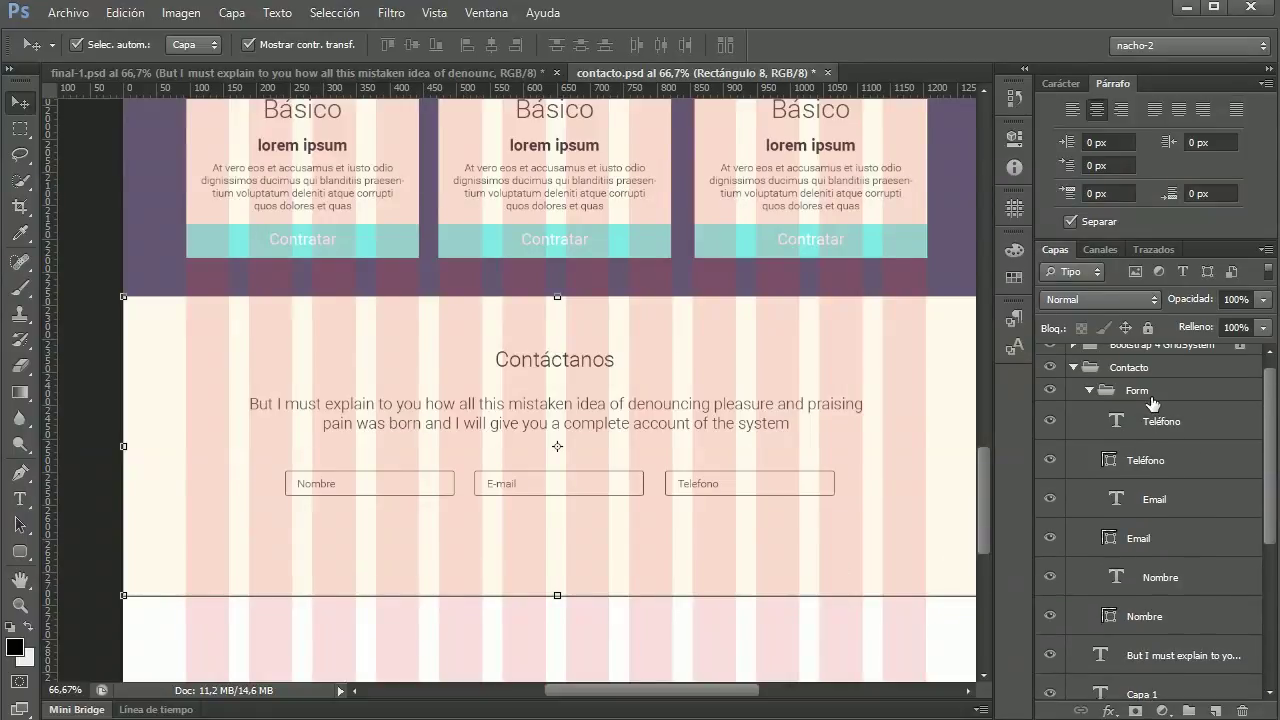
{"action": "left_click", "coordinate": [1140, 392]}
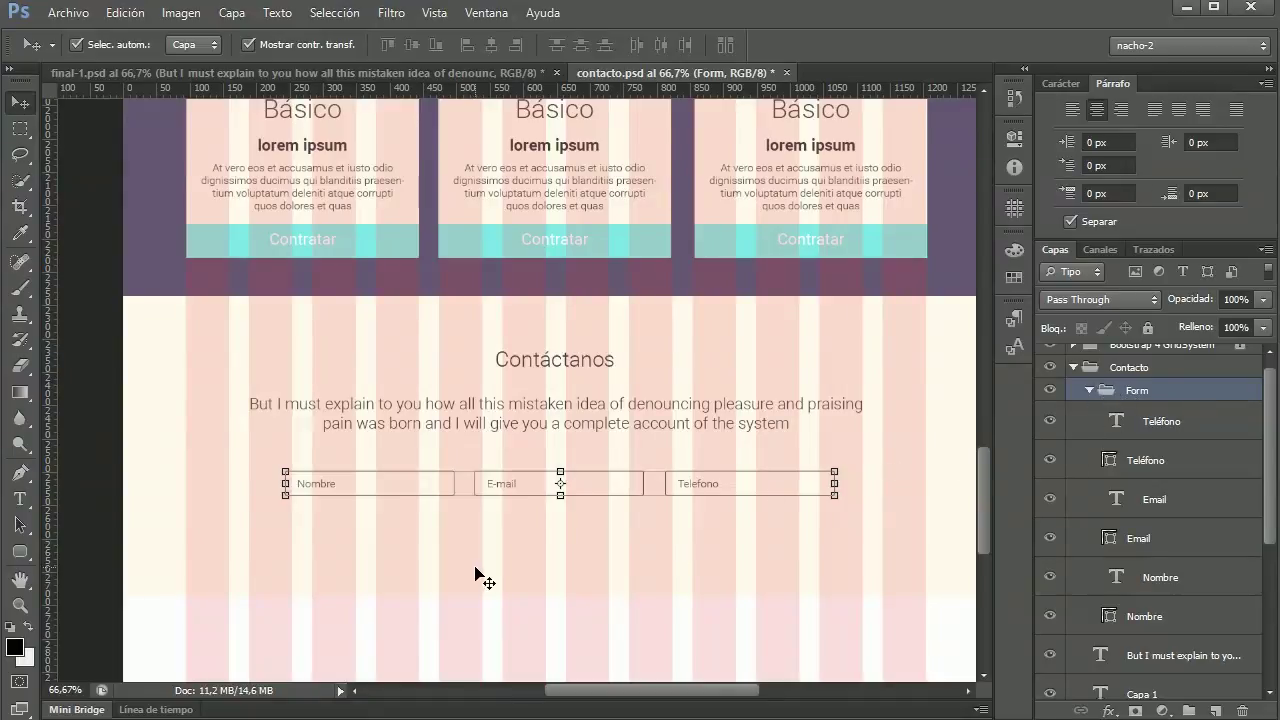
Step: Draw a rounded rectangle below the E-mail field with a 38 px height
{"action": "left_click", "coordinate": [20, 551]}
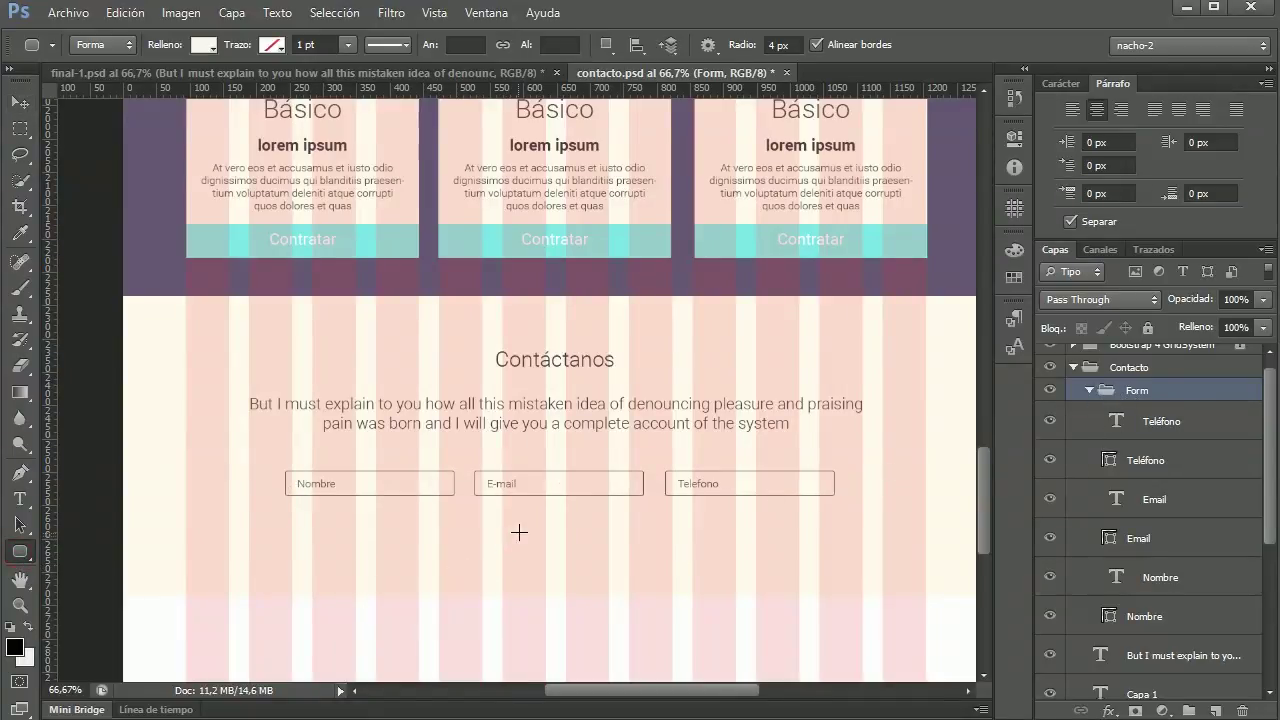
{"action": "left_click_drag", "start_coordinate": [502, 518], "coordinate": [605, 540]}
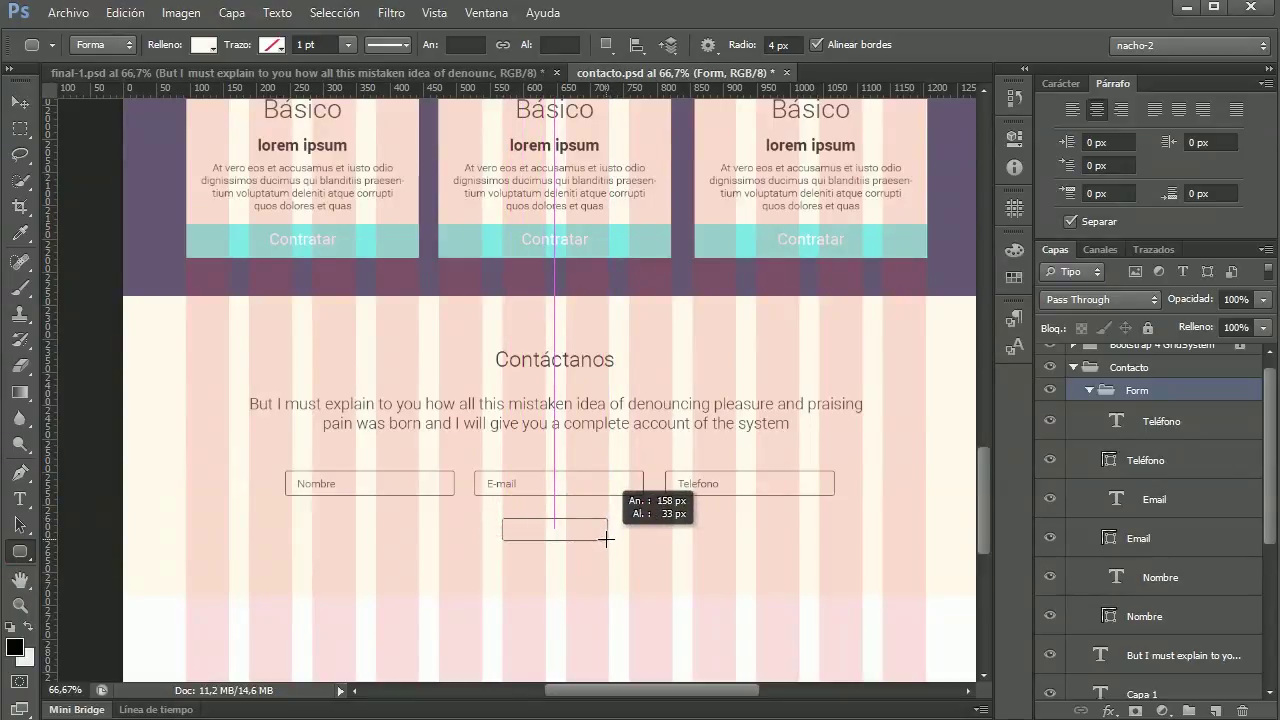
{"action": "left_click_drag", "start_coordinate": [605, 540], "coordinate": [608, 540]}
{"action": "double_click", "coordinate": [574, 46]}
{"action": "type", "text": "38"}
{"action": "key", "text": "Return"}
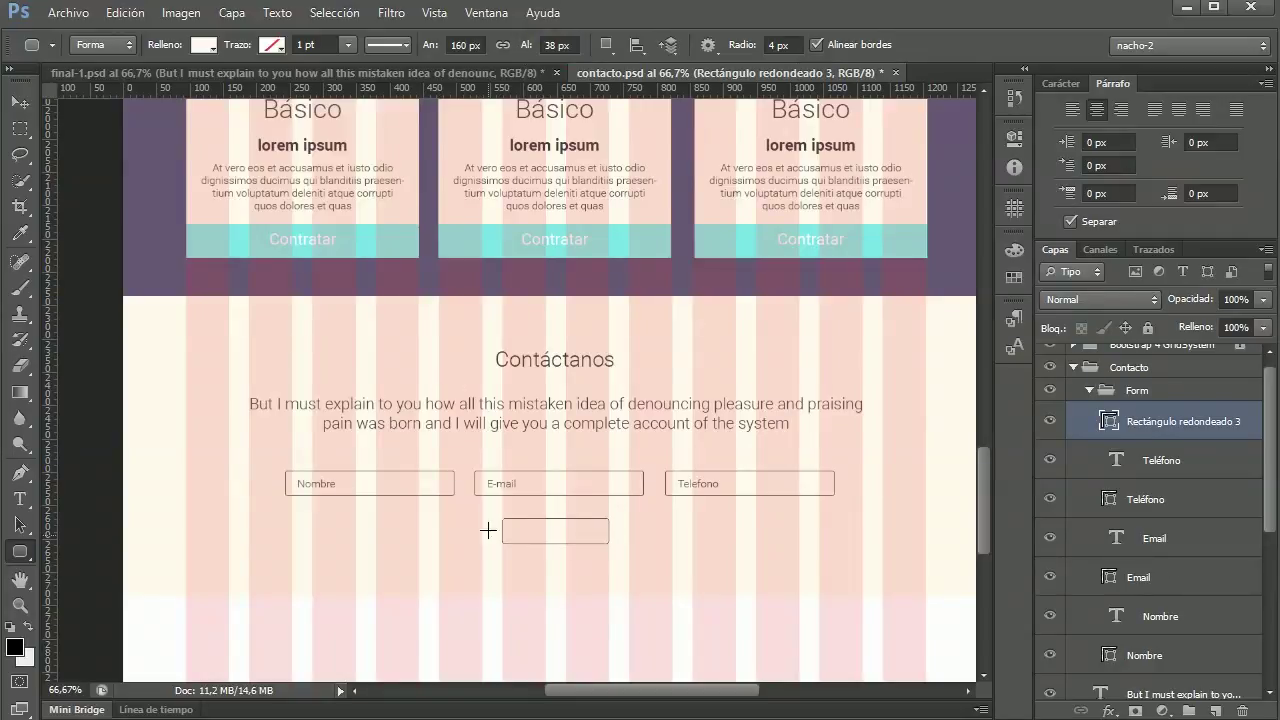
Step: Give the button a cyan fill and no outline, and centre it beneath E-mail
{"action": "left_click", "coordinate": [201, 46]}
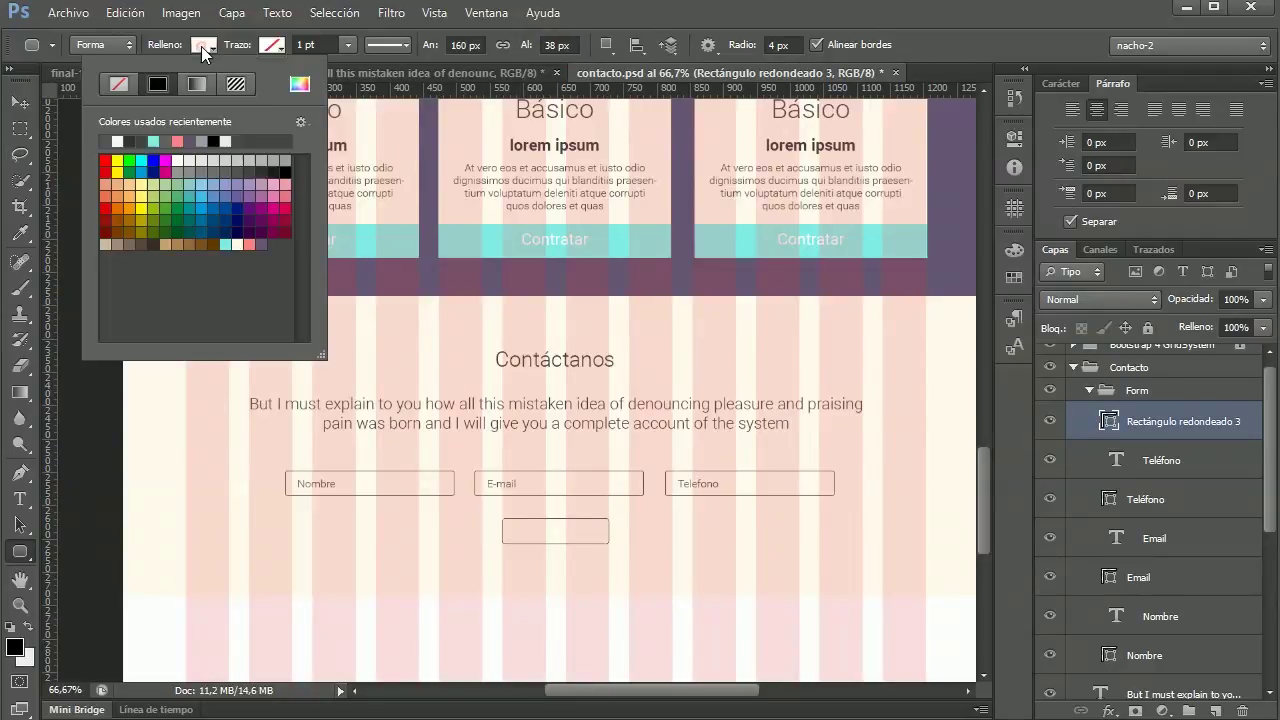
{"action": "left_click", "coordinate": [228, 244]}
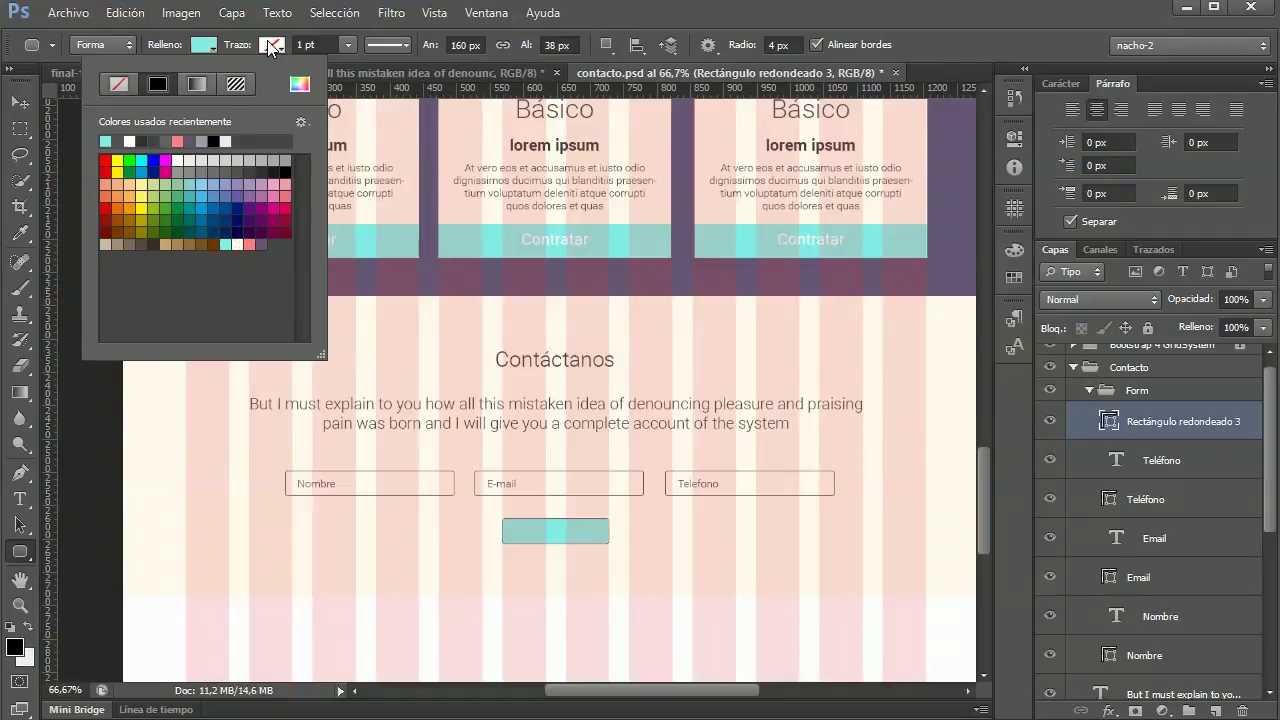
{"action": "left_click", "coordinate": [270, 46]}
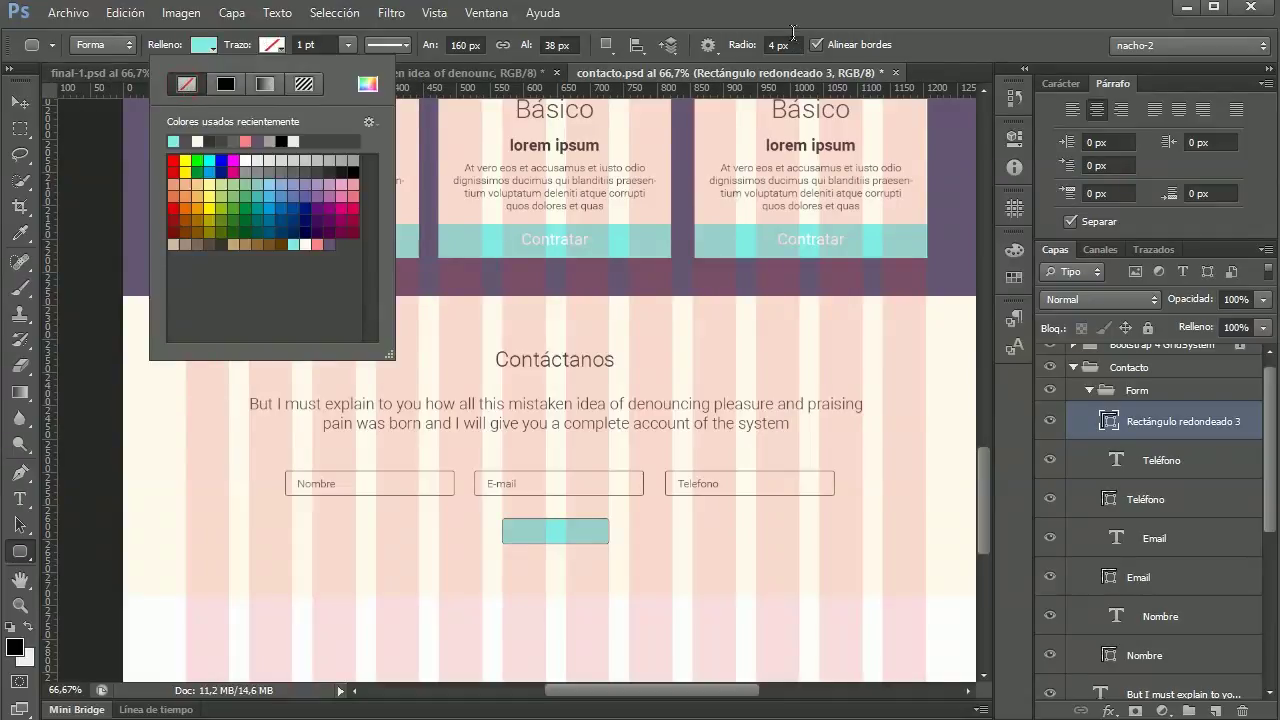
{"action": "left_click", "coordinate": [739, 16]}
{"action": "key", "text": "v"}
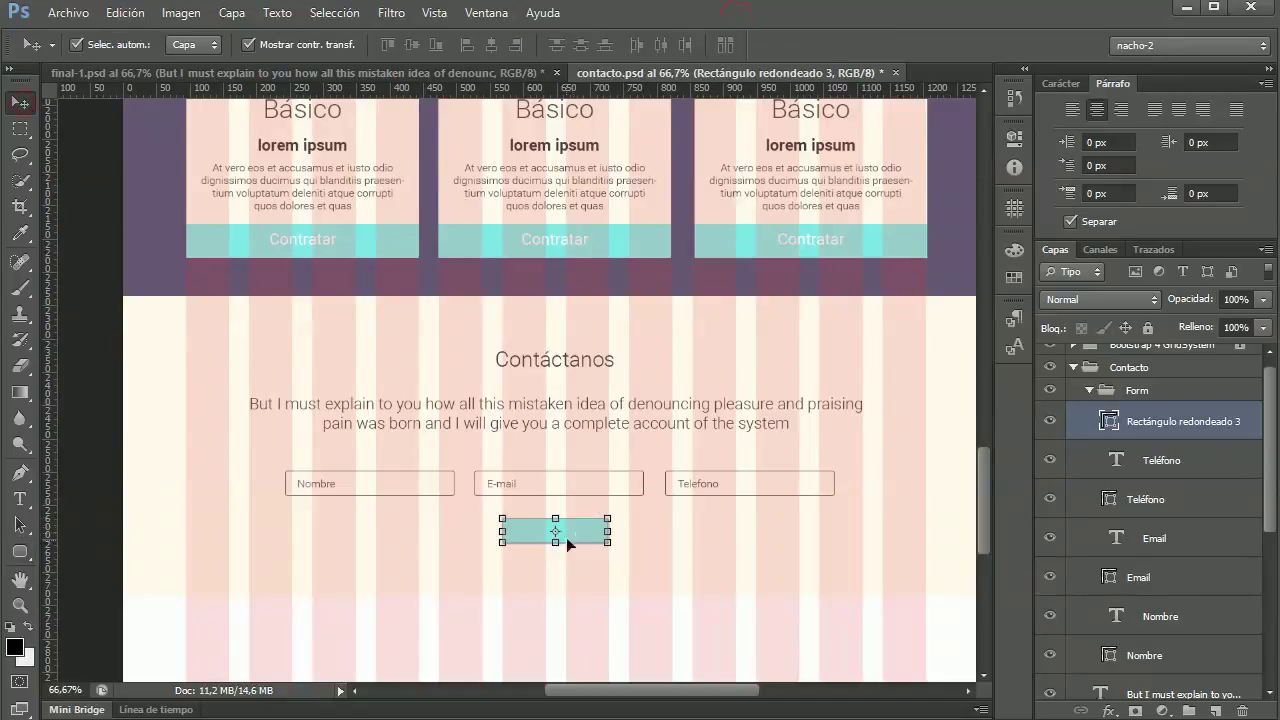
{"action": "left_click_drag", "start_coordinate": [526, 537], "coordinate": [544, 544]}
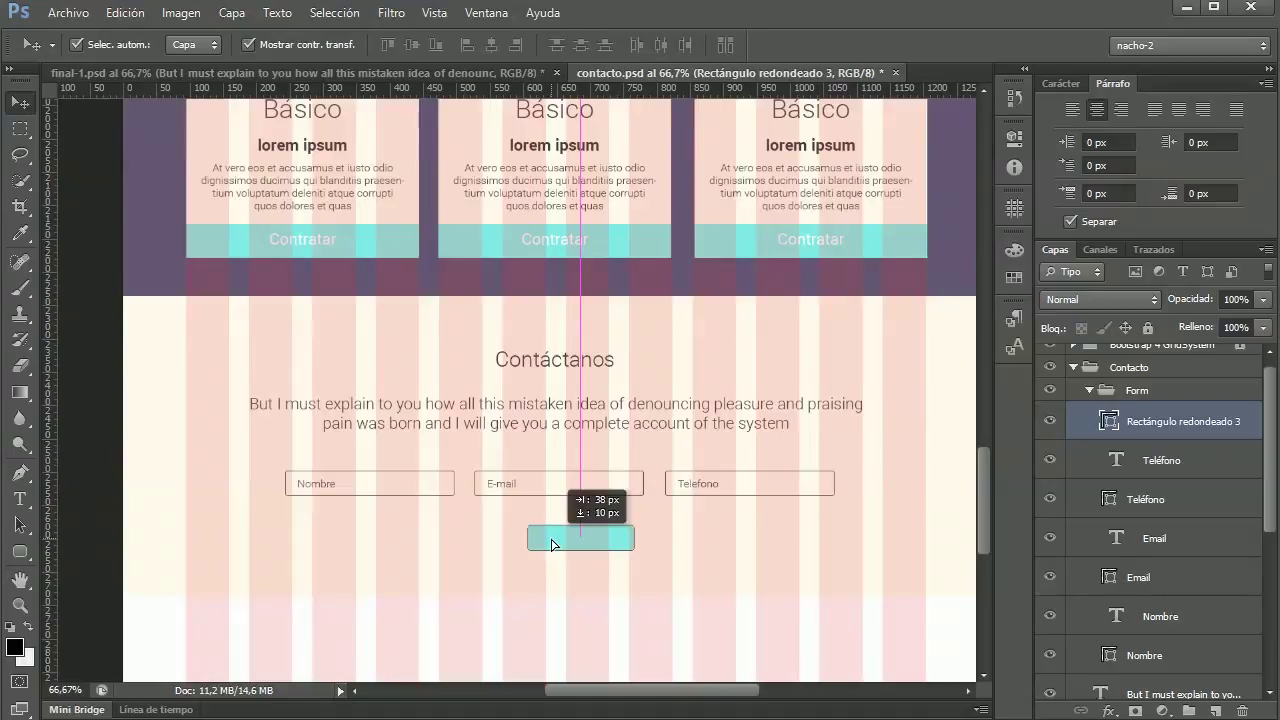
{"action": "left_click_drag", "start_coordinate": [544, 544], "coordinate": [521, 544]}
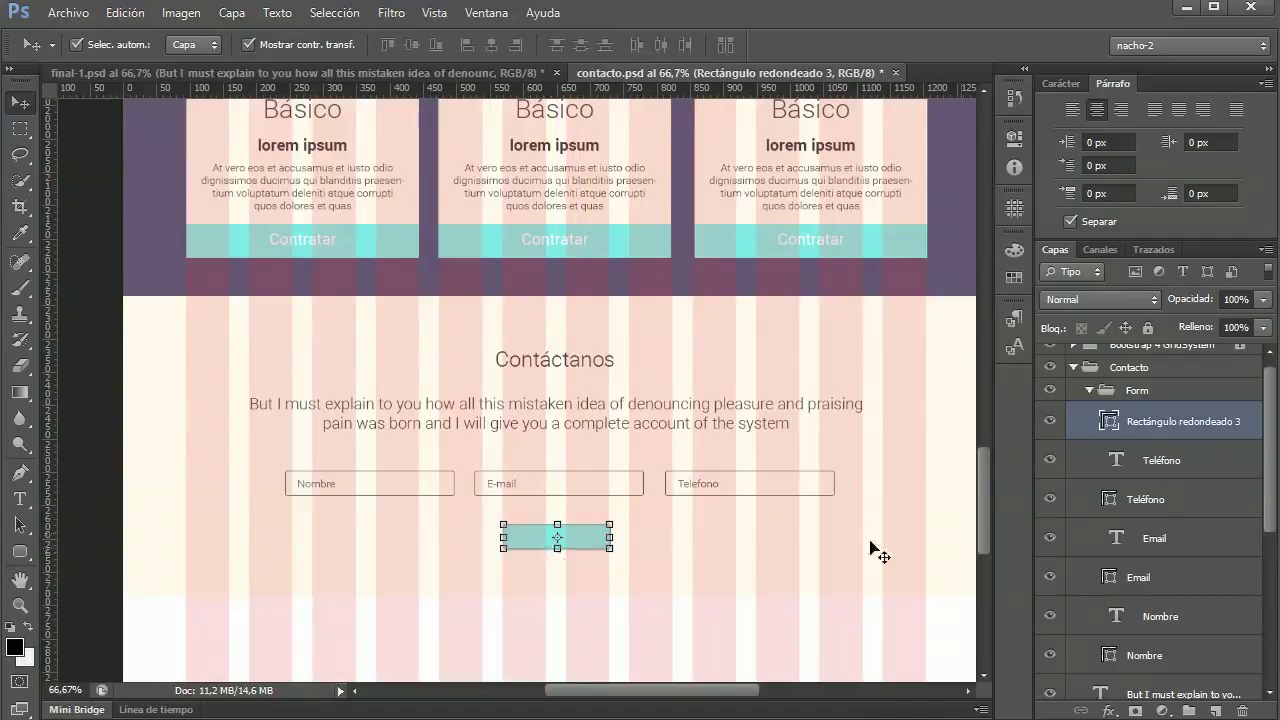
Step: Rename the rounded-rectangle layer Boton and add a new layer above it
{"action": "double_click", "coordinate": [1166, 426]}
{"action": "type", "text": "Bot"}
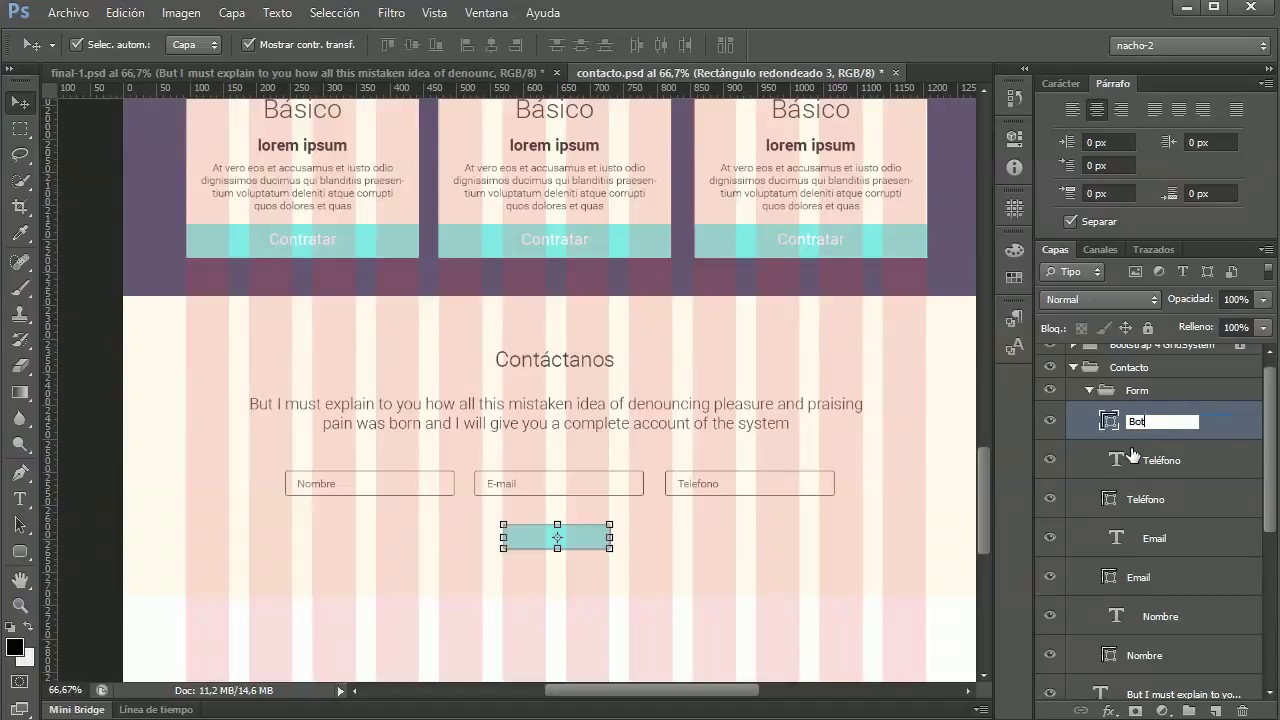
{"action": "type", "text": "on"}
{"action": "key", "text": "Return"}
{"action": "left_click", "coordinate": [1215, 710]}
Step: Type the label Enviar on the cyan button
{"action": "key", "text": "t"}
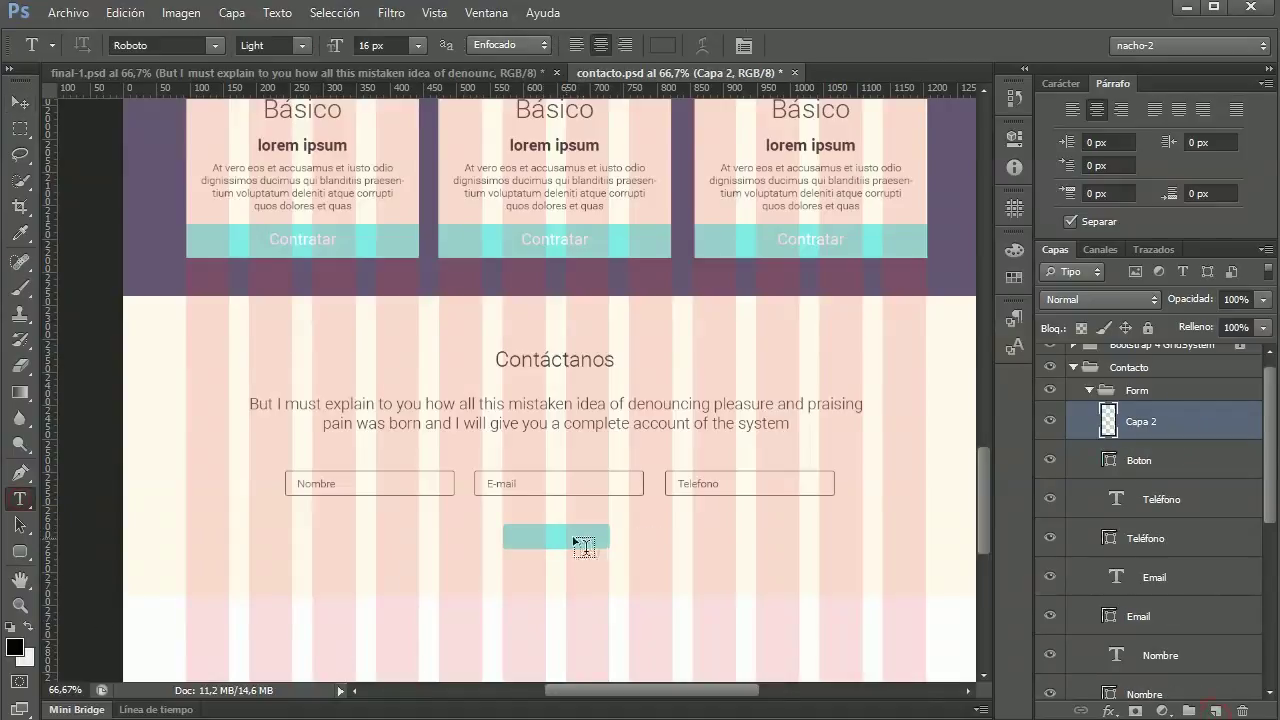
{"action": "left_click", "coordinate": [538, 535]}
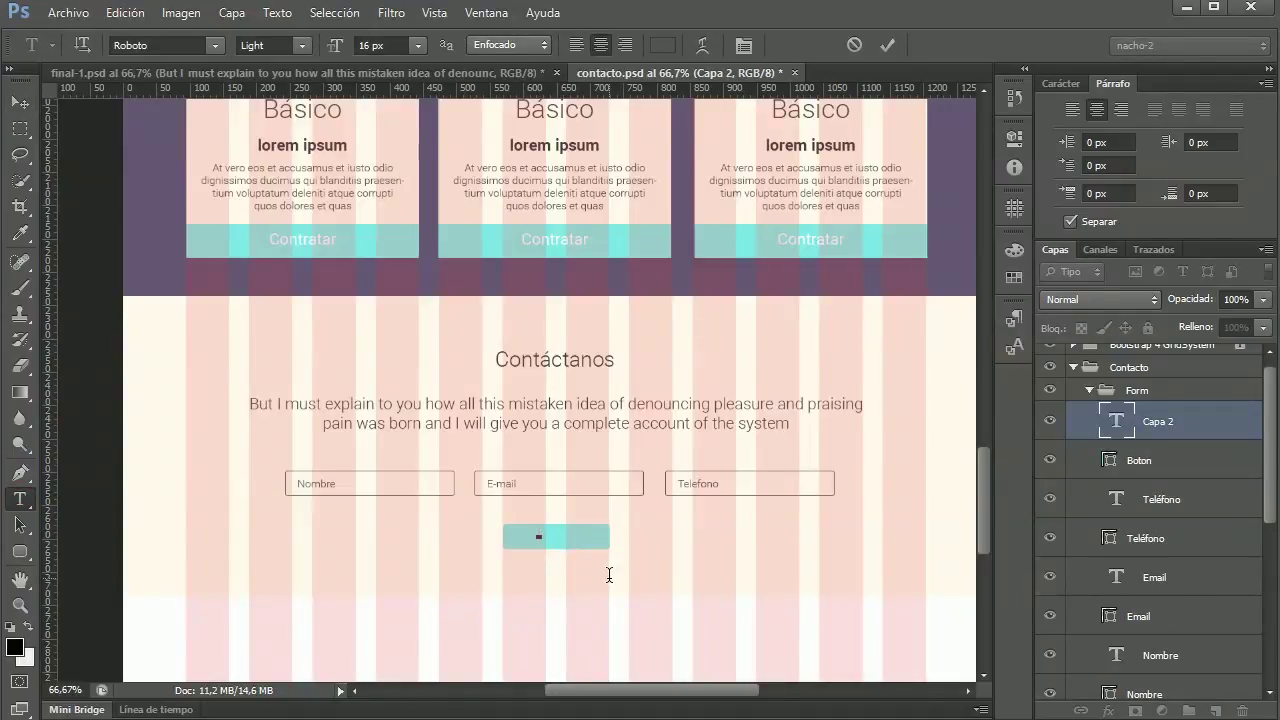
{"action": "type", "text": "Enviar"}
{"action": "key", "text": "ctrl+Return"}
{"action": "key", "text": "v"}
Step: Set the Enviar text colour to white in the Character panel
{"action": "left_click", "coordinate": [1060, 83]}
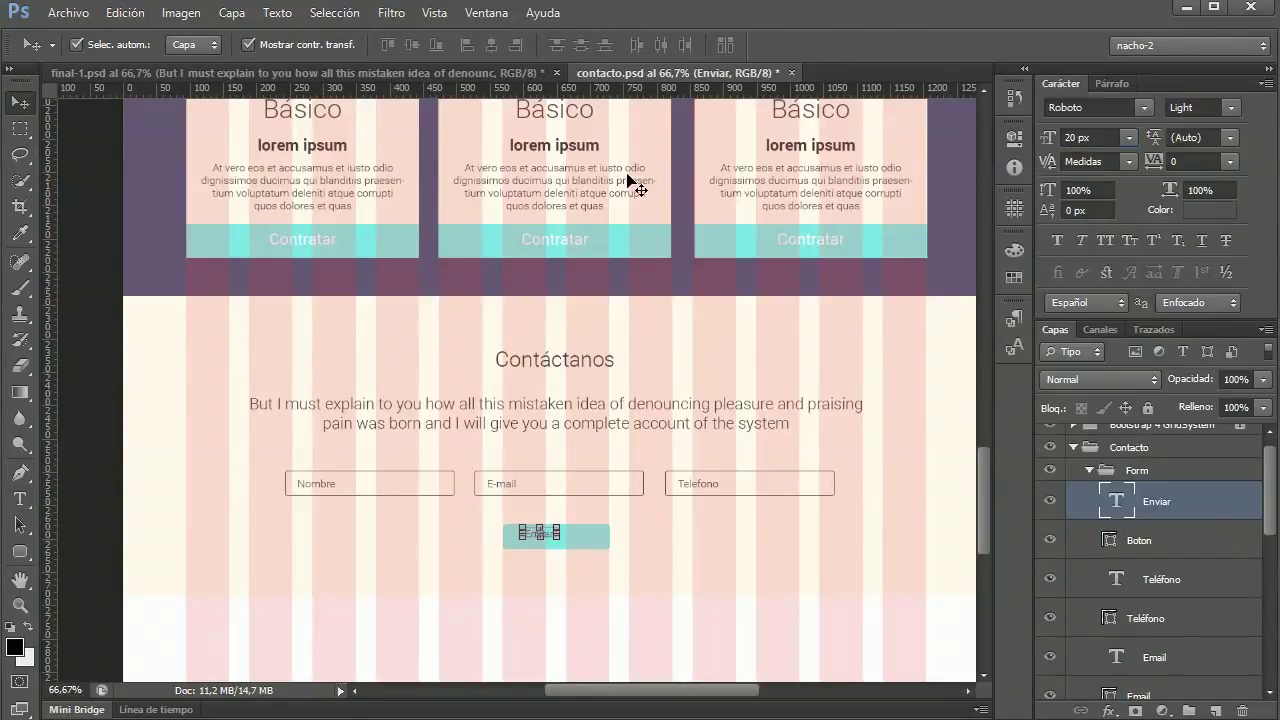
{"action": "left_click_drag", "start_coordinate": [723, 374], "coordinate": [688, 357]}
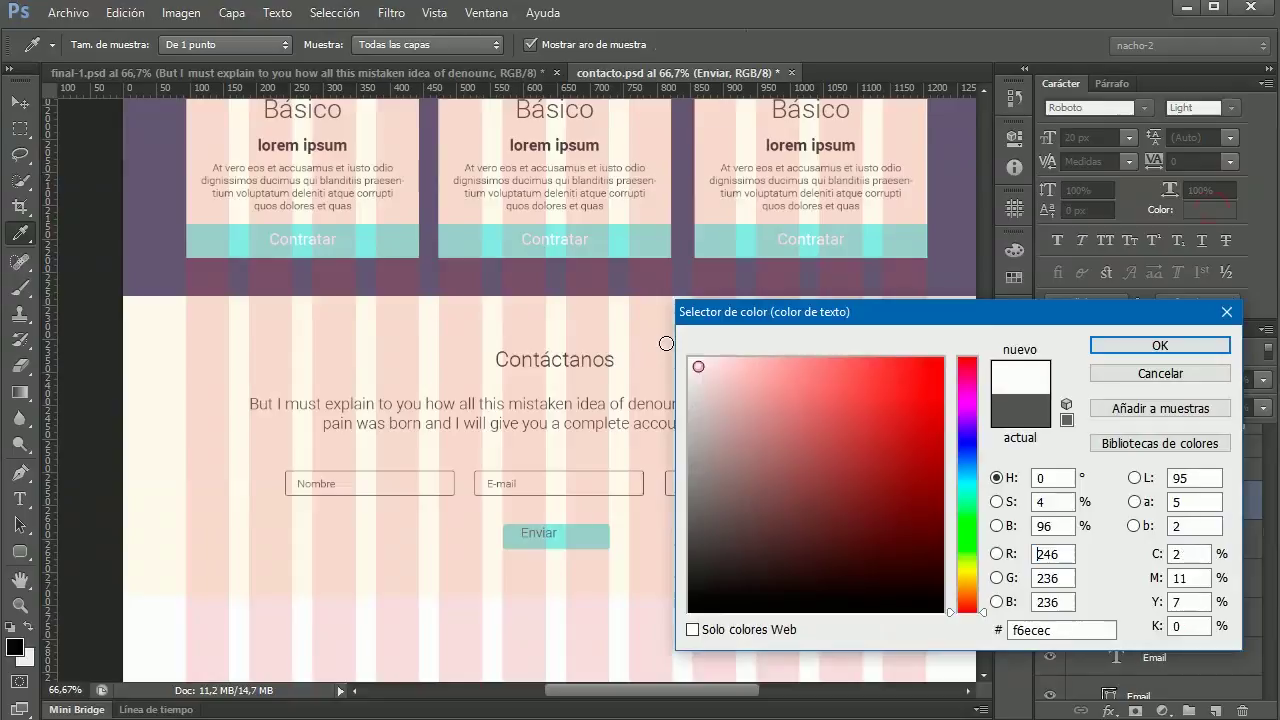
{"action": "left_click", "coordinate": [1159, 344]}
{"action": "left_click", "coordinate": [1139, 549], "text": "shift"}
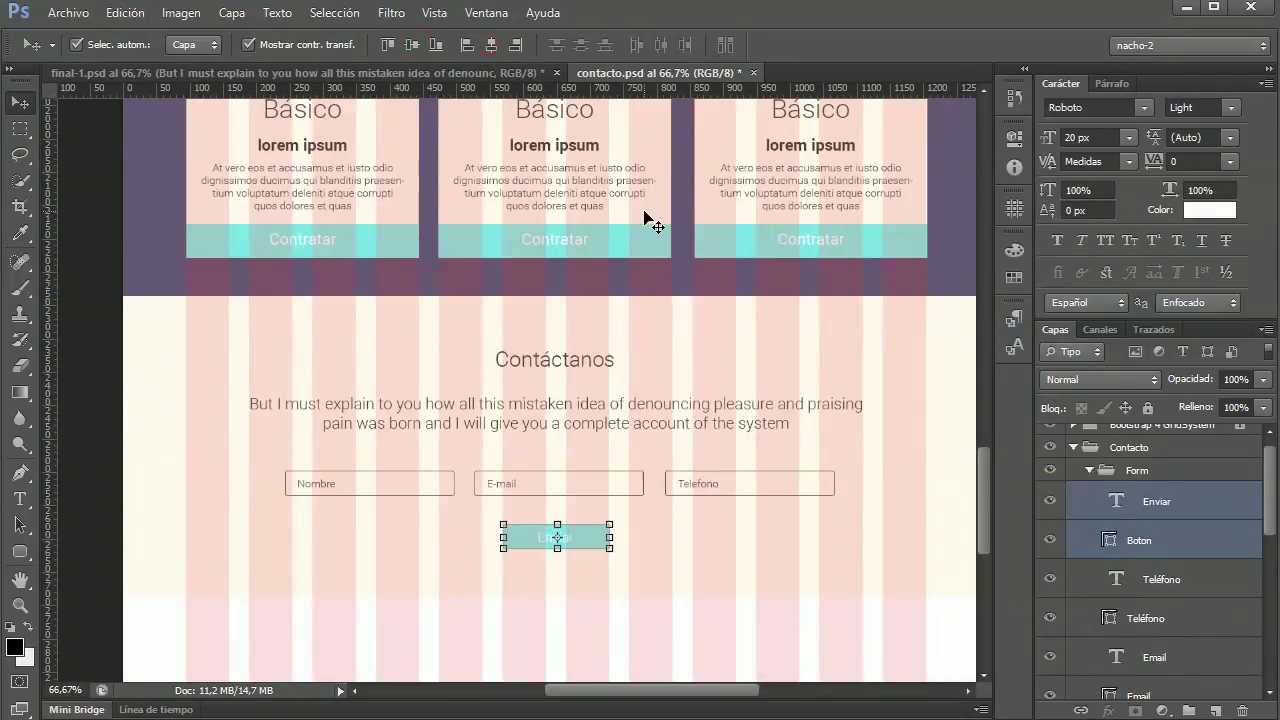
{"action": "left_click", "coordinate": [957, 457]}
{"action": "scroll", "coordinate": [1074, 467], "scroll_direction": "up", "scroll_amount": 5}
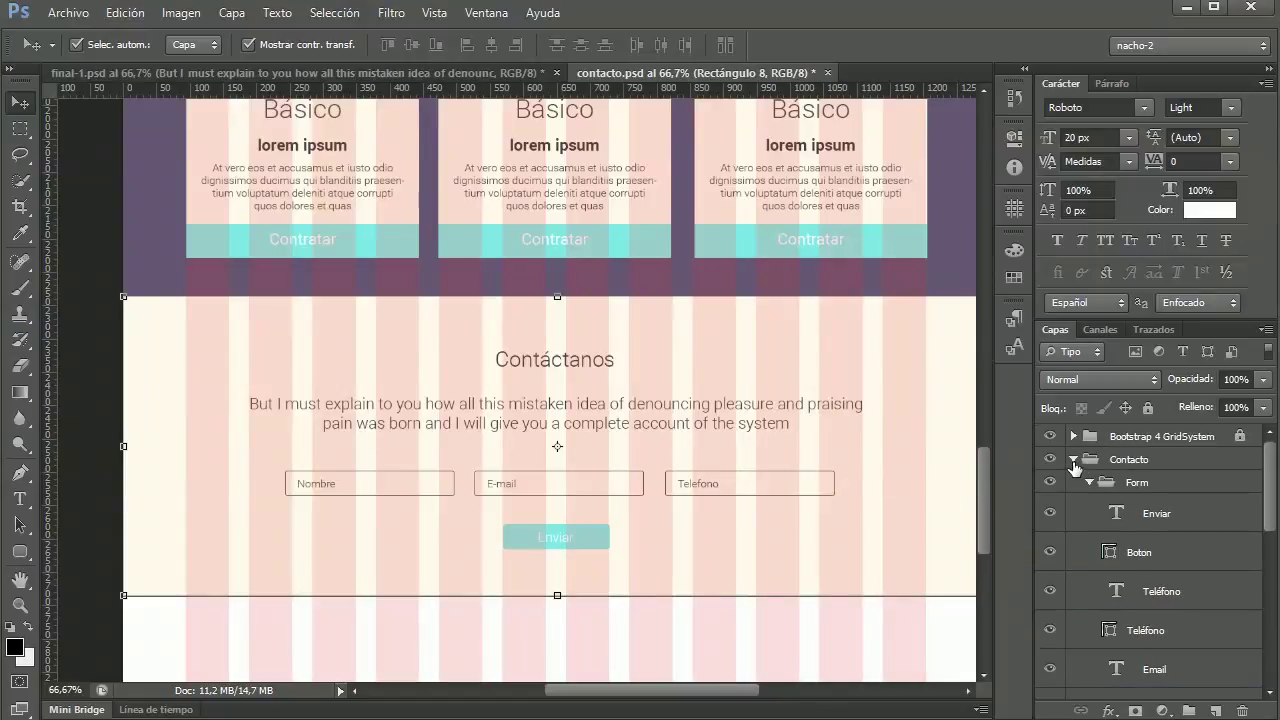
Step: Collapse the Contacto group and hide the Bootstrap 4 GridSystem overlay to review the section
{"action": "left_click", "coordinate": [1073, 461]}
{"action": "left_click", "coordinate": [1050, 438]}
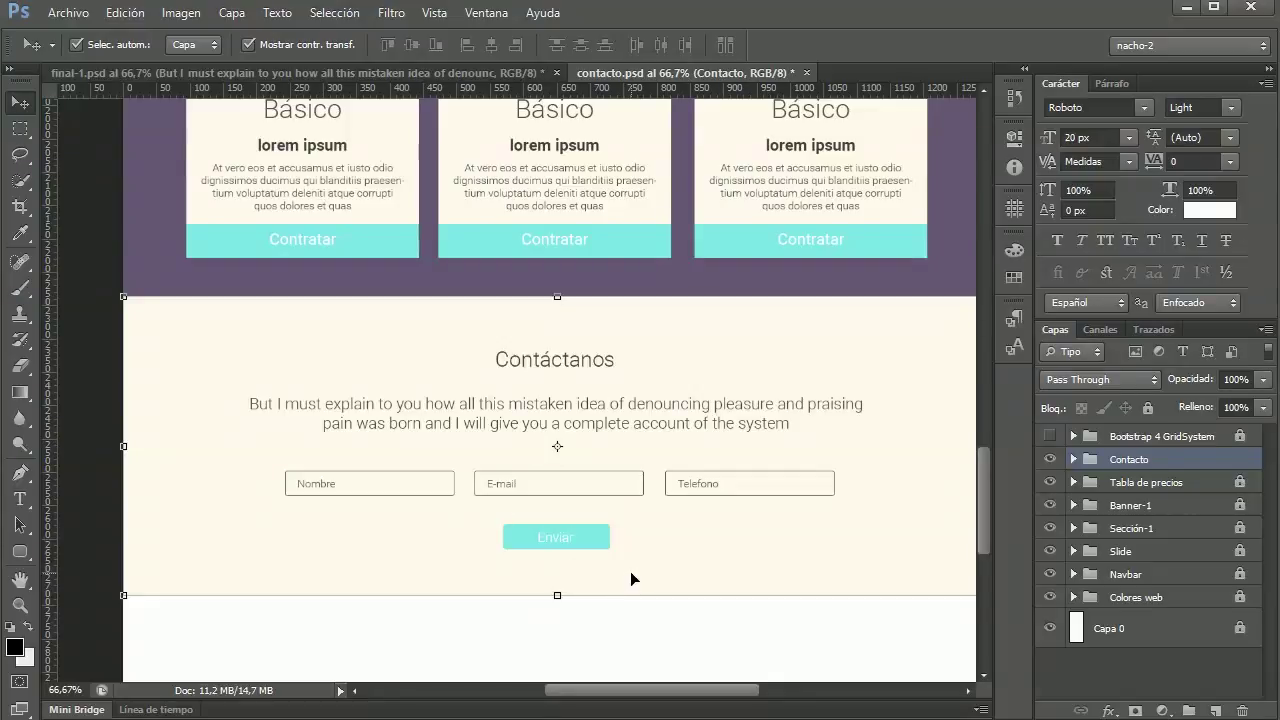
{"action": "scroll", "coordinate": [630, 571], "scroll_direction": "down", "scroll_amount": 3}
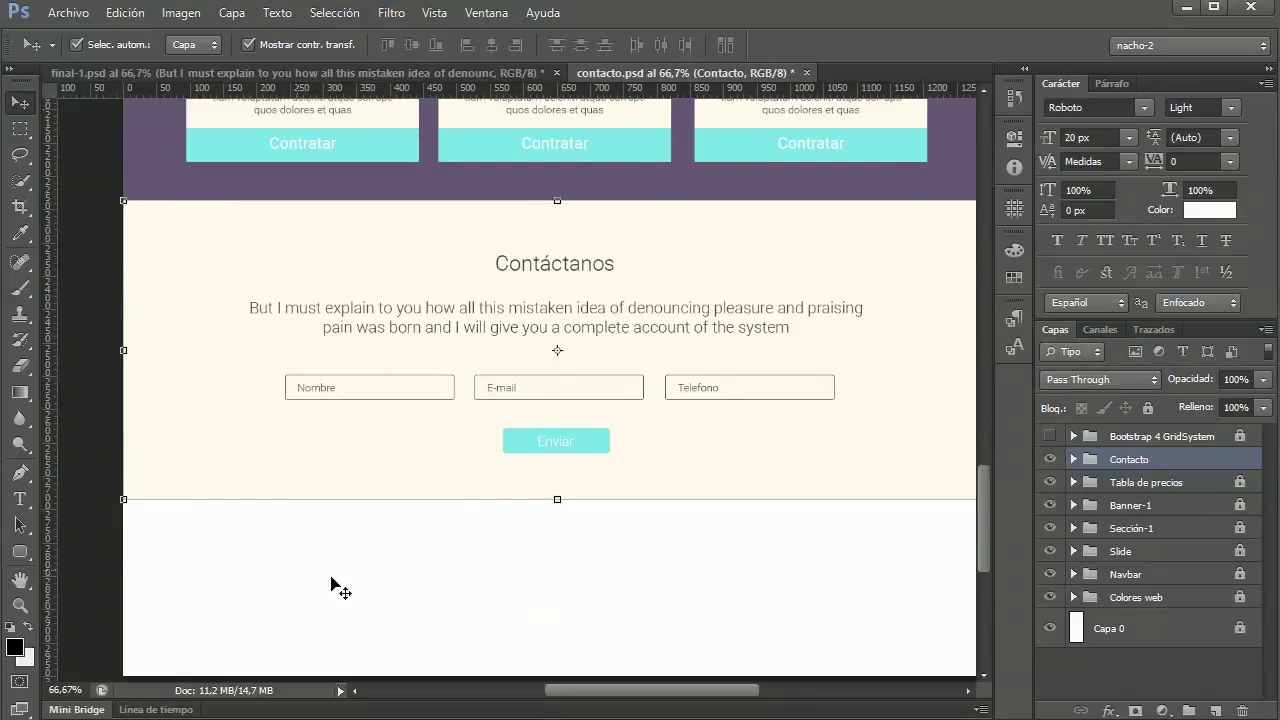
{"action": "left_click_drag", "start_coordinate": [604, 690], "coordinate": [617, 700]}
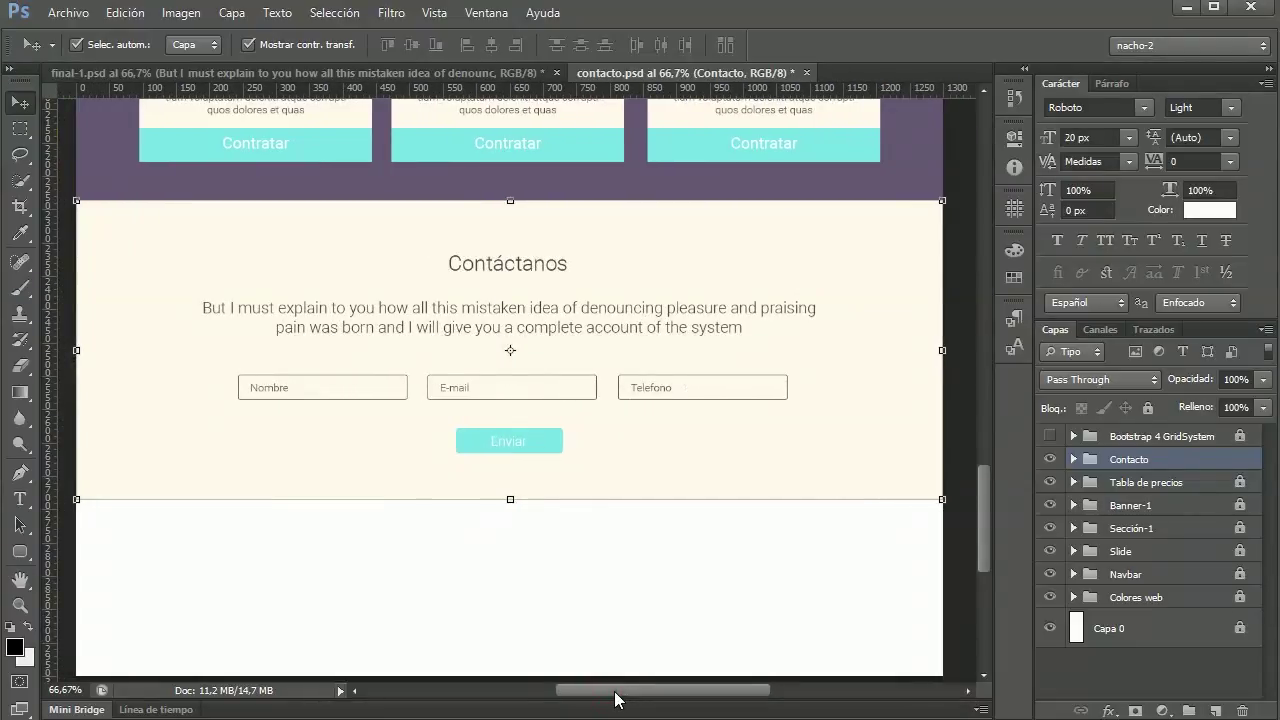
{"action": "scroll", "coordinate": [617, 623], "scroll_direction": "up", "scroll_amount": 1}
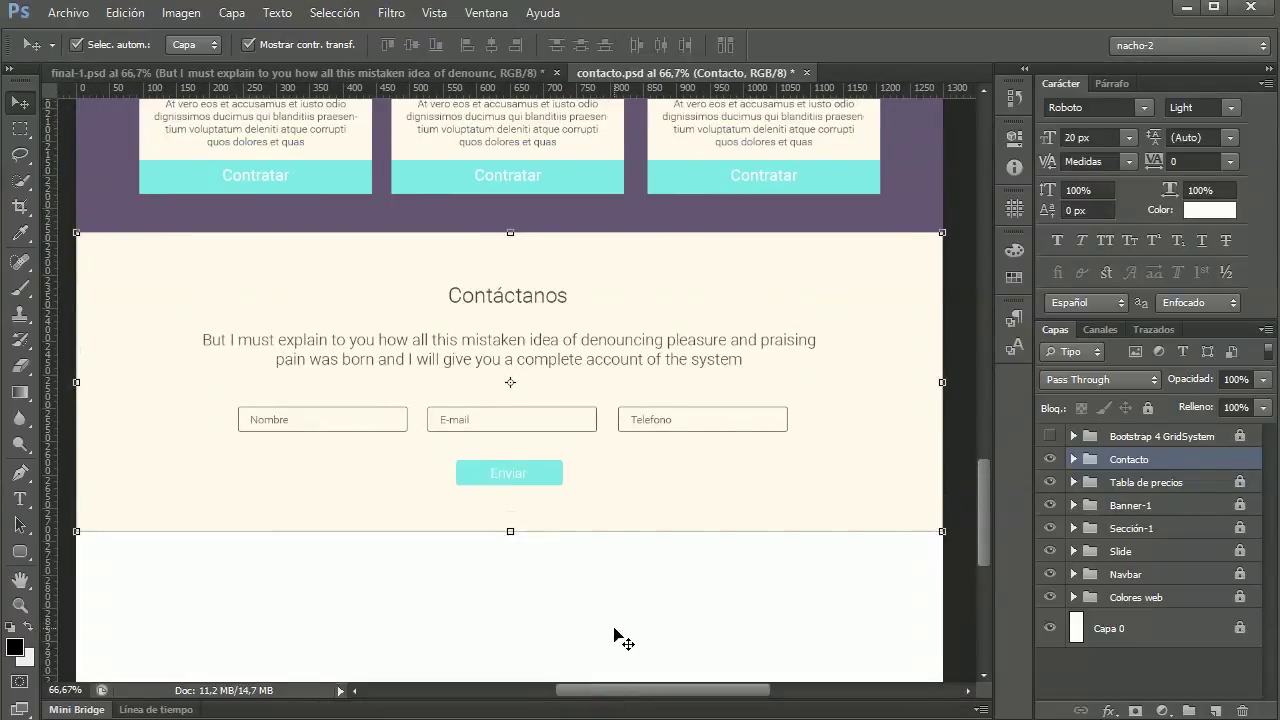